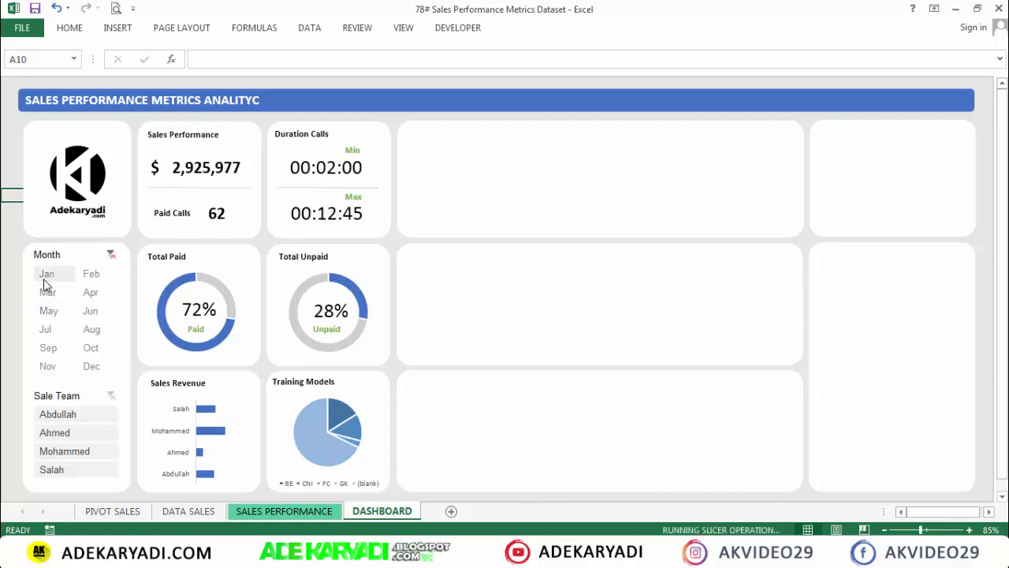
Examine the finished SALES PERFORMANCE sheet, try its Month slicer on April and October, and return to the DASHBOARD sheet
click(280, 511)
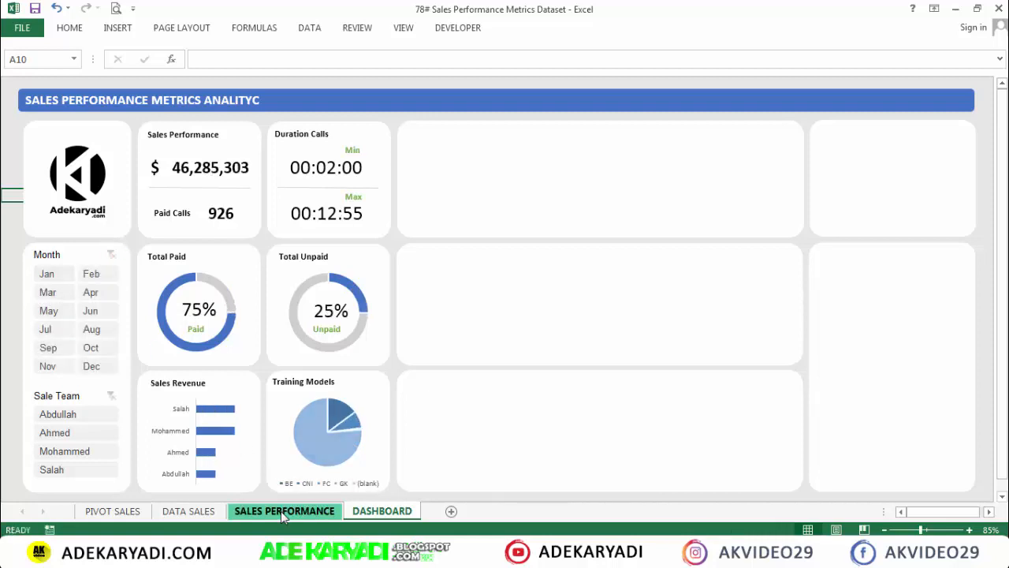
click(96, 285)
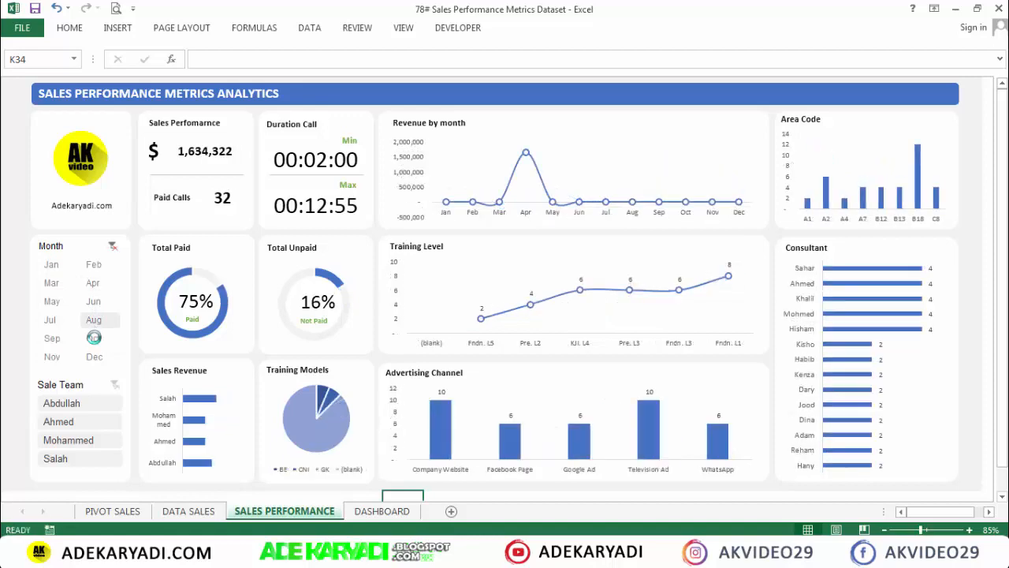
click(93, 338)
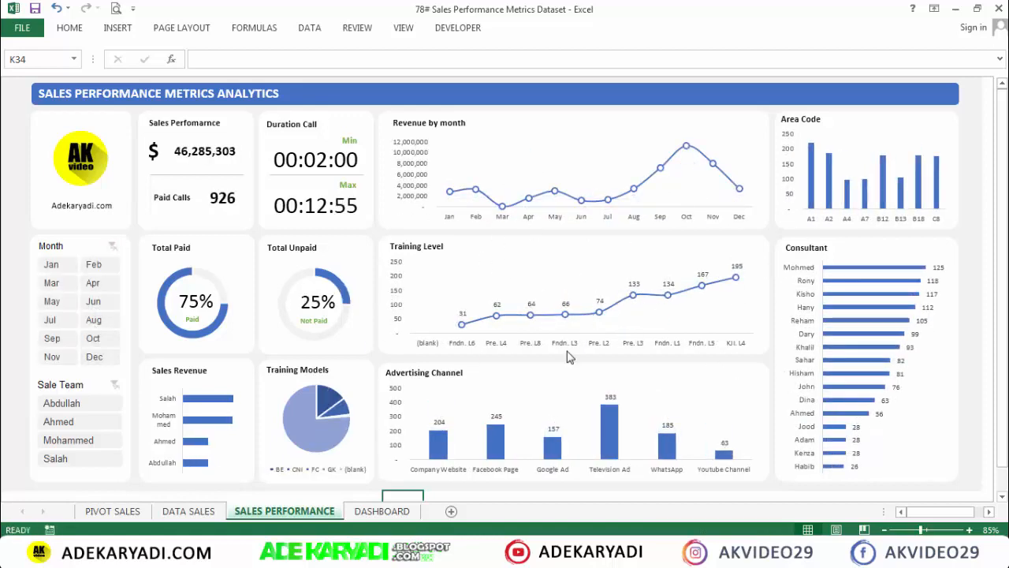
click(383, 512)
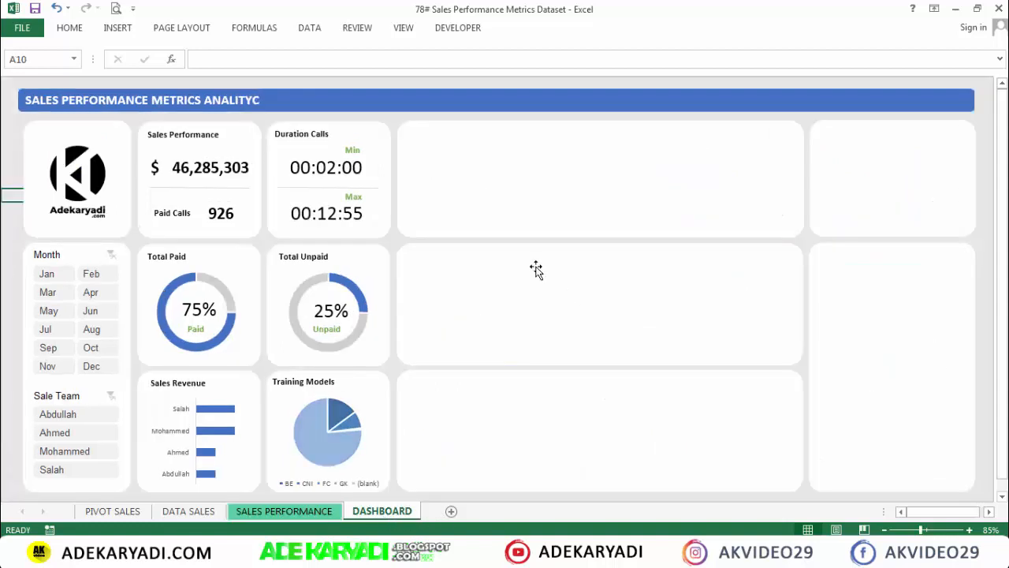
Copy the "Duration Calls" title text box into the upper corner of each of the three wide empty dashboard cards
click(314, 133)
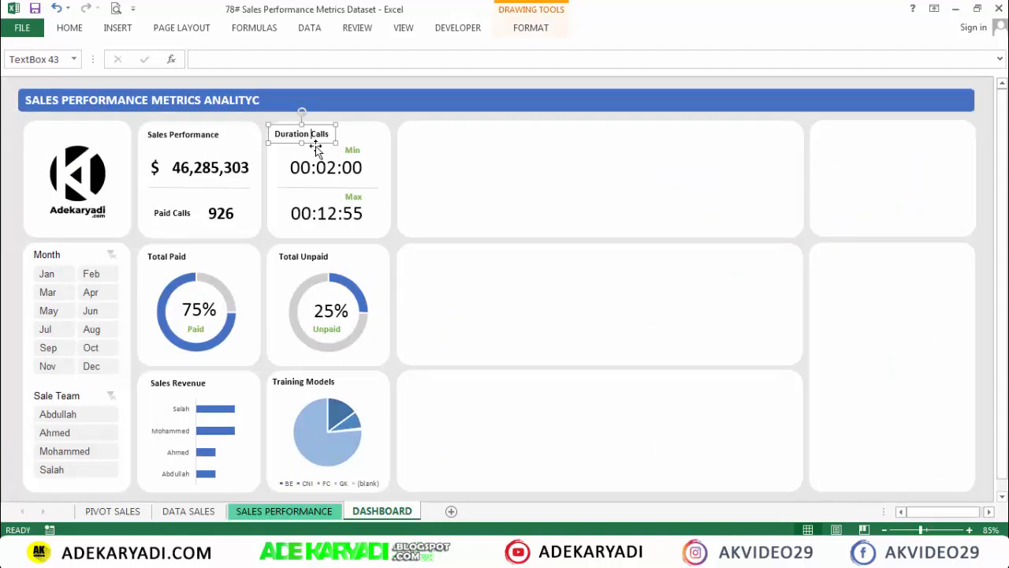
key(ctrl+c)
click(445, 195)
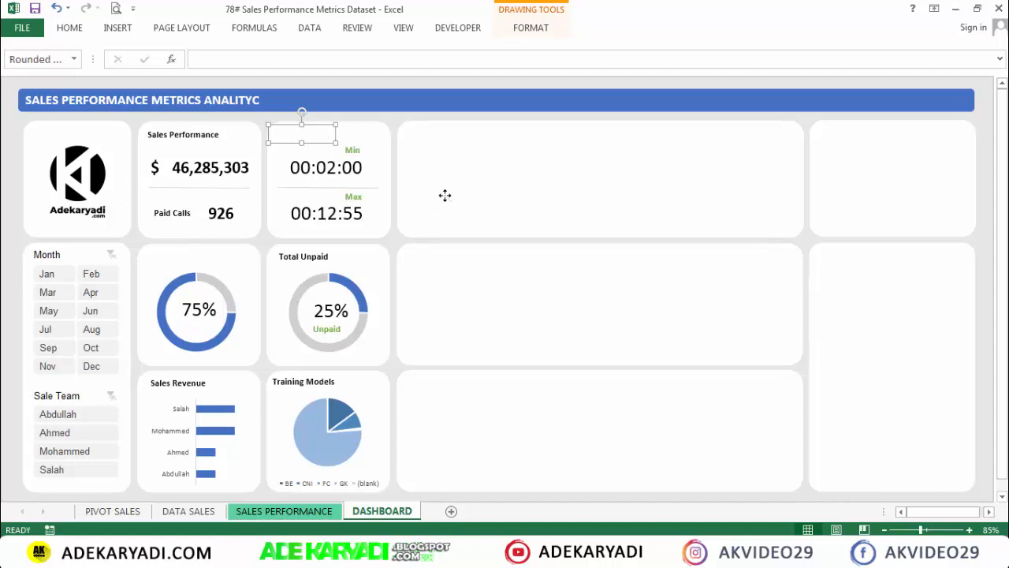
key(ctrl+v)
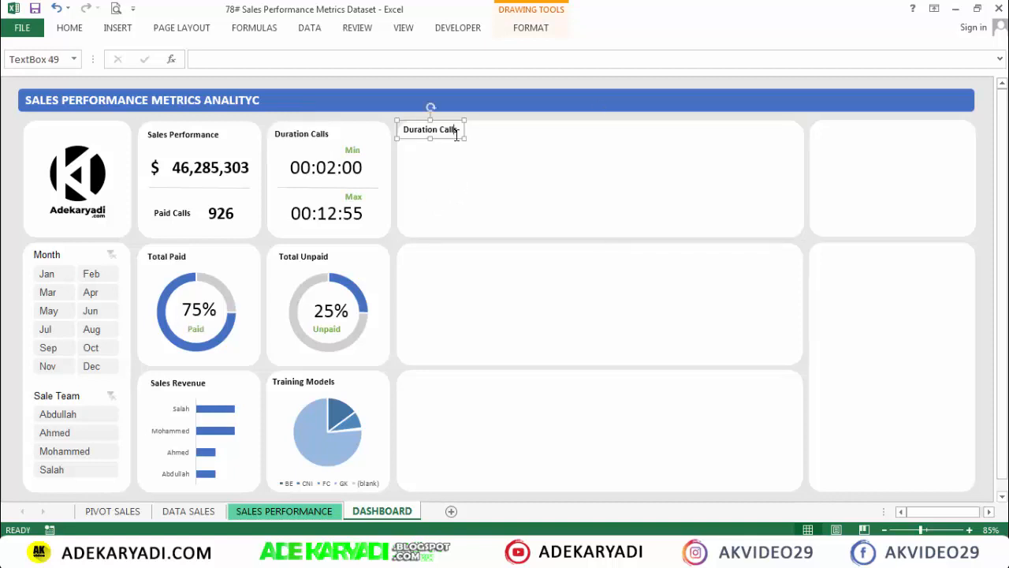
drag(455, 139, 460, 143)
click(465, 304)
key(ctrl+v)
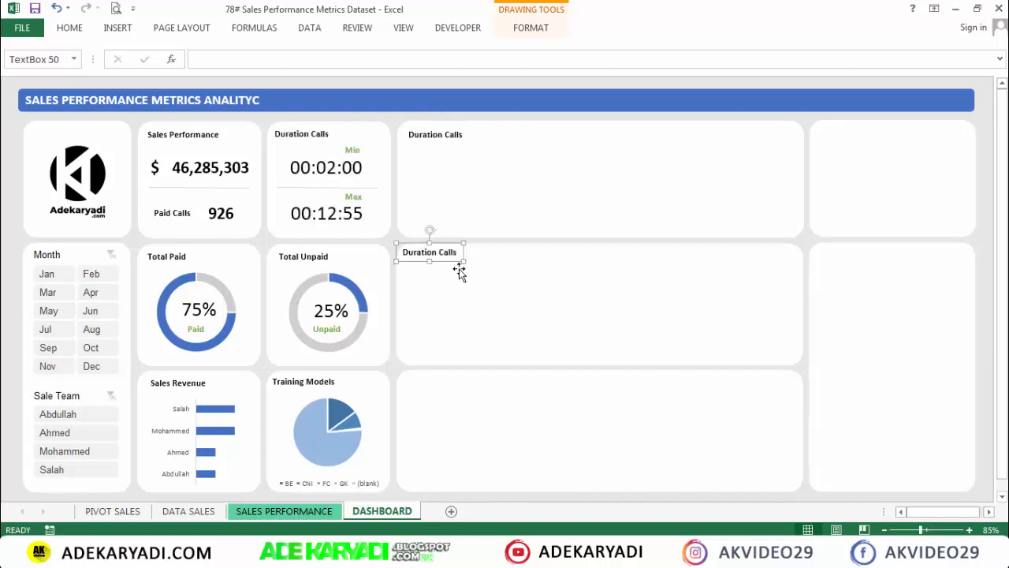
drag(454, 266, 464, 271)
click(462, 425)
key(ctrl+v)
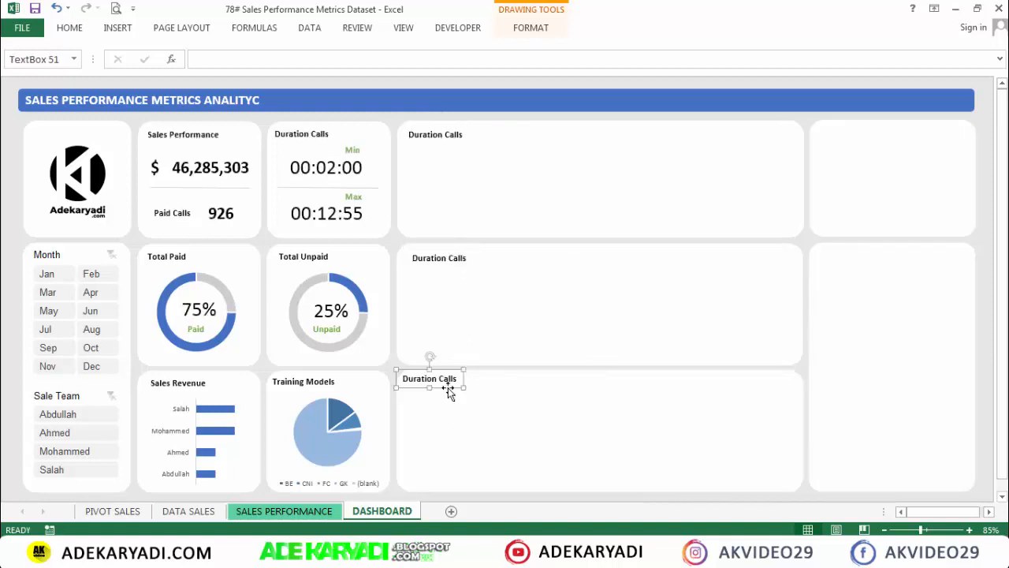
drag(450, 387, 454, 394)
Paste the same title text box into the two narrow empty cards beside the wide ones, placing each at its card's upper corner
click(942, 168)
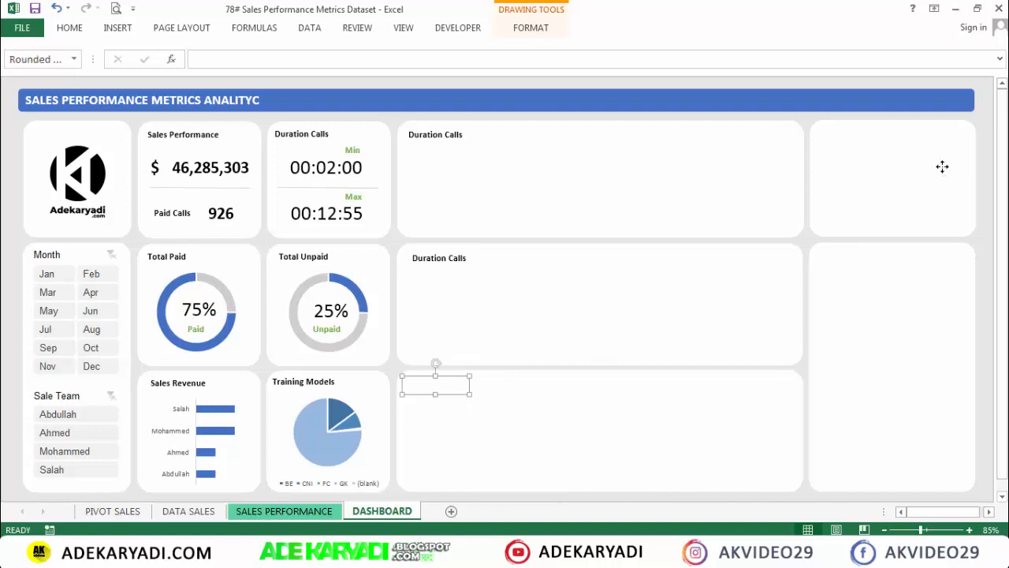
key(ctrl+v)
drag(856, 142, 862, 142)
click(873, 266)
key(ctrl+v)
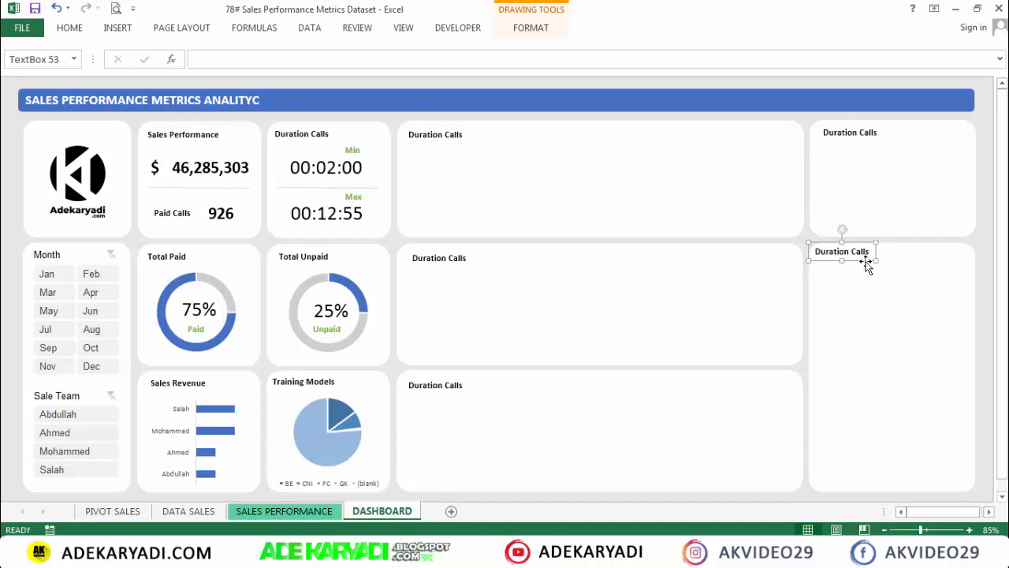
drag(865, 261, 872, 266)
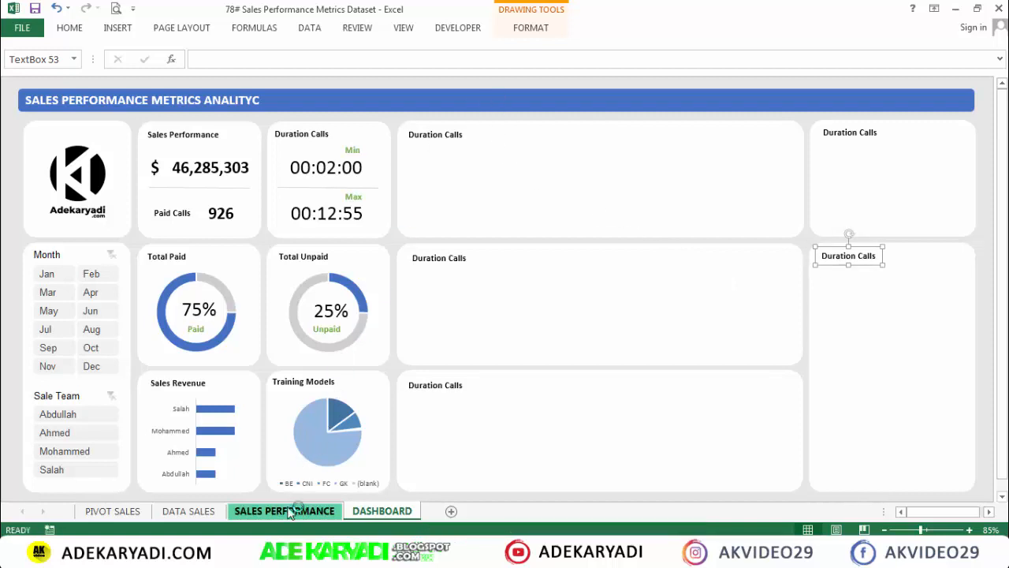
Check the chart titles on the SALES PERFORMANCE sheet and retitle the first wide DASHBOARD card "Revenue by month"
click(289, 511)
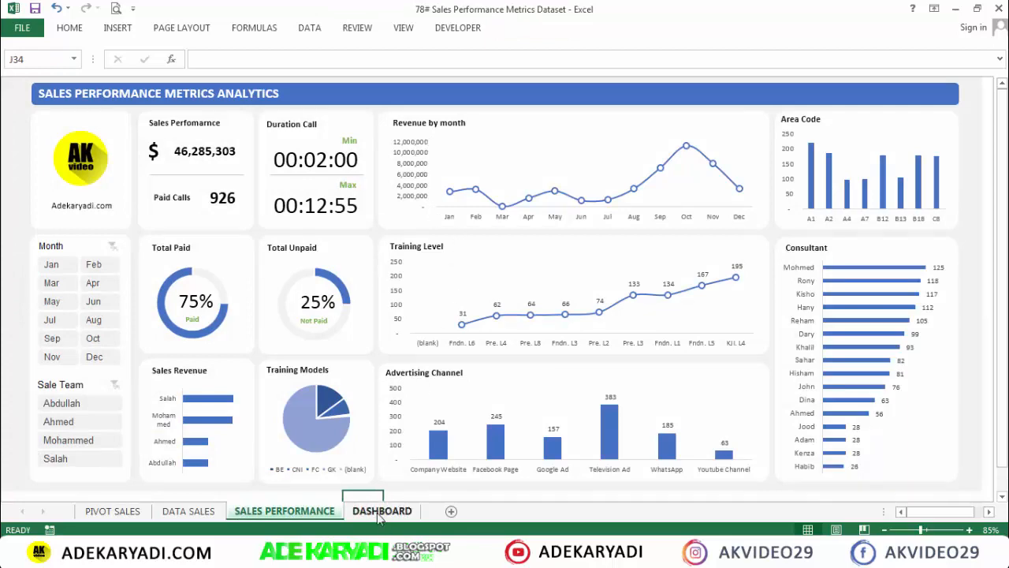
click(380, 510)
click(411, 130)
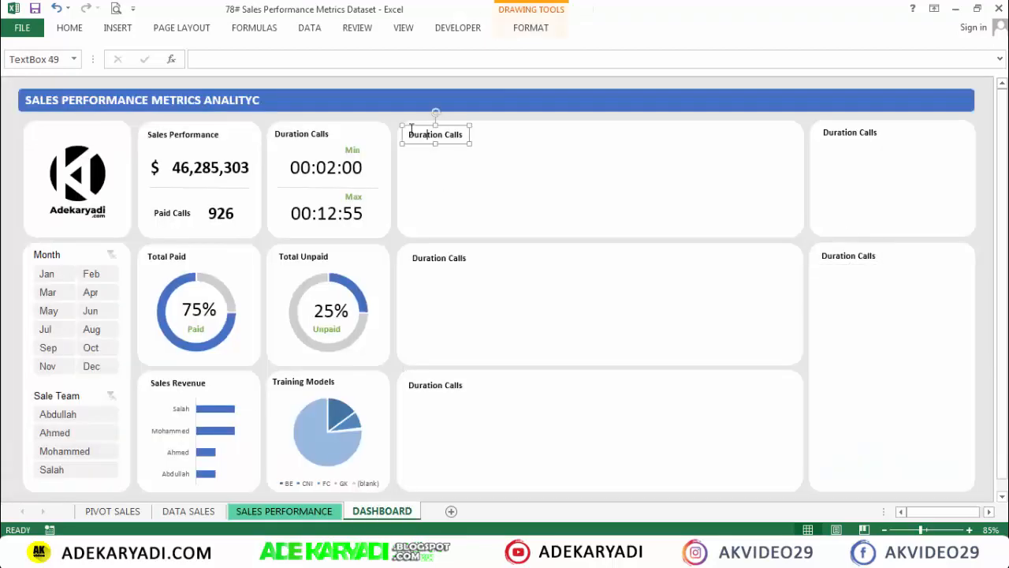
drag(409, 130, 468, 135)
text(R)
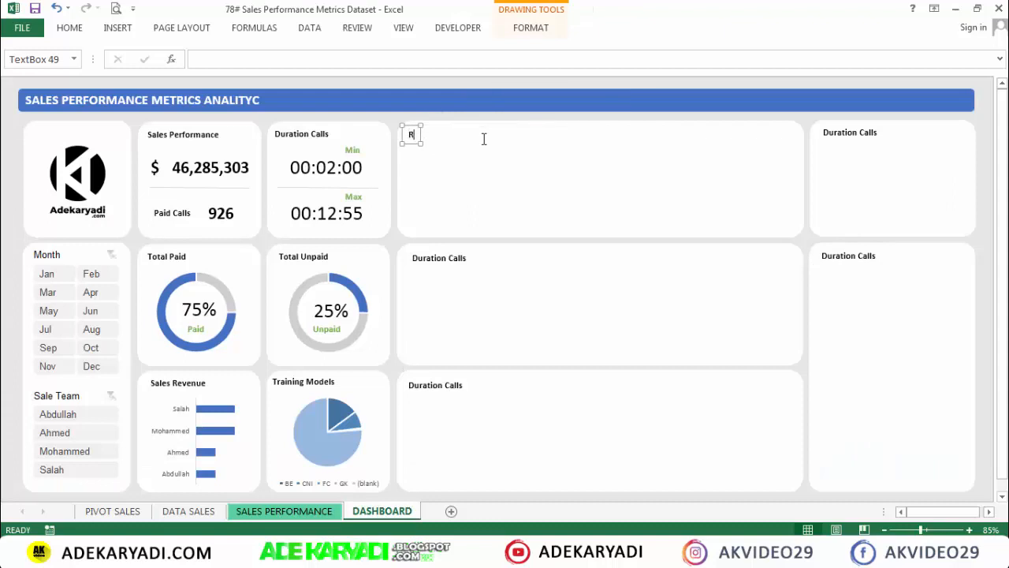
text(en)
key(BackSpace)
text(venue)
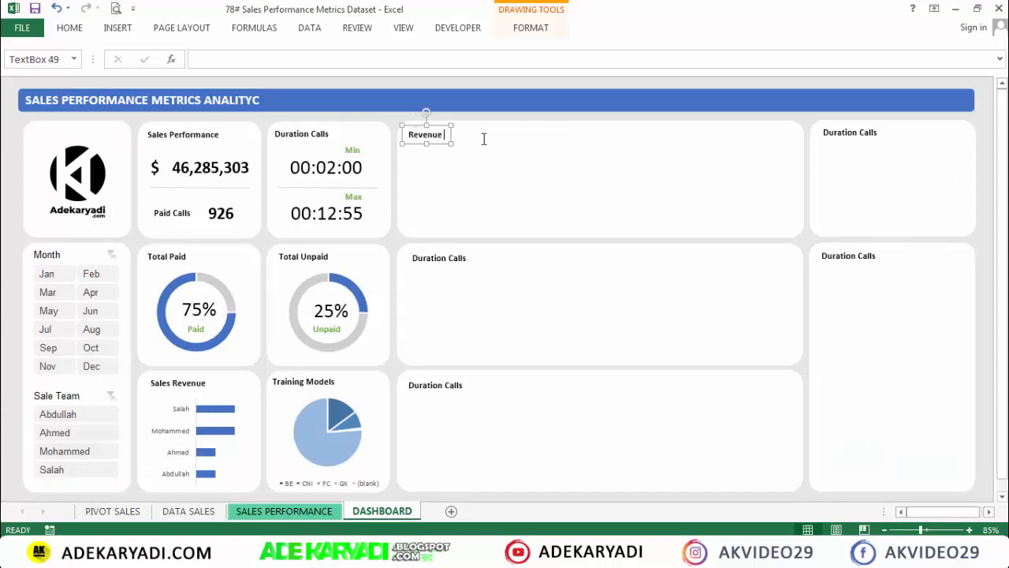
text( by month)
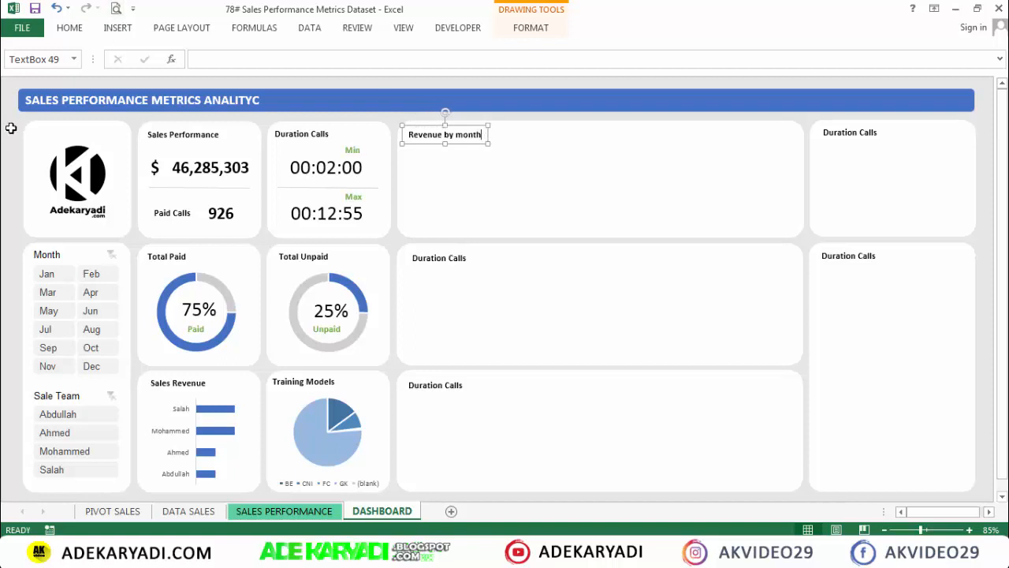
click(11, 127)
Consult the SALES PERFORMANCE sheet again and retitle the second wide DASHBOARD card "Training Level"
click(264, 512)
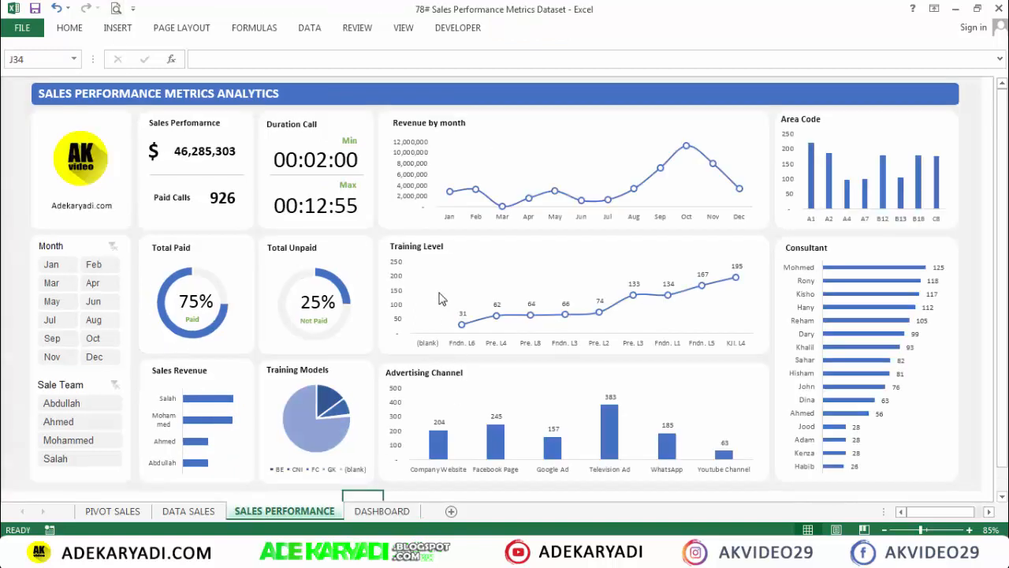
click(382, 511)
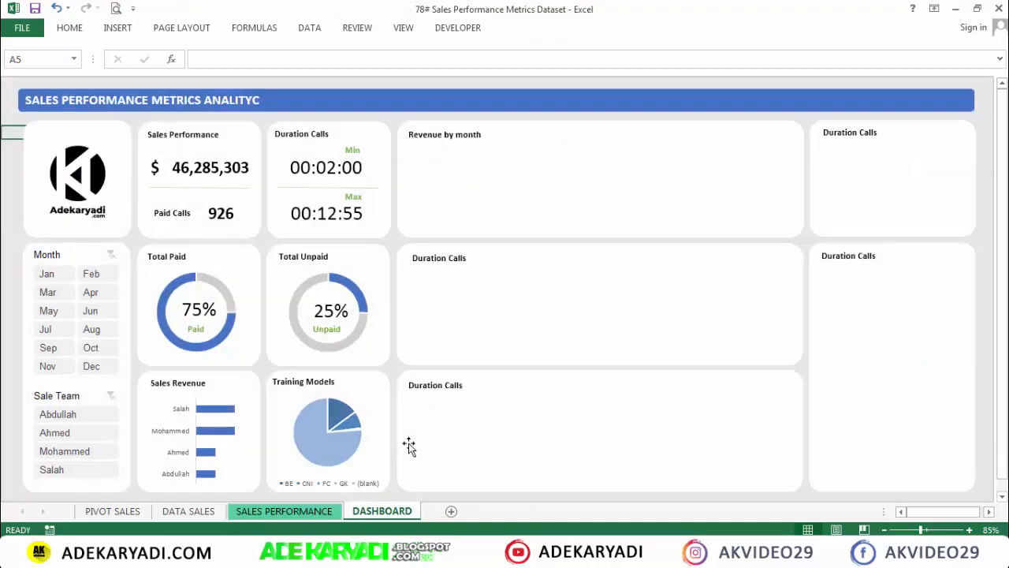
drag(412, 261, 476, 266)
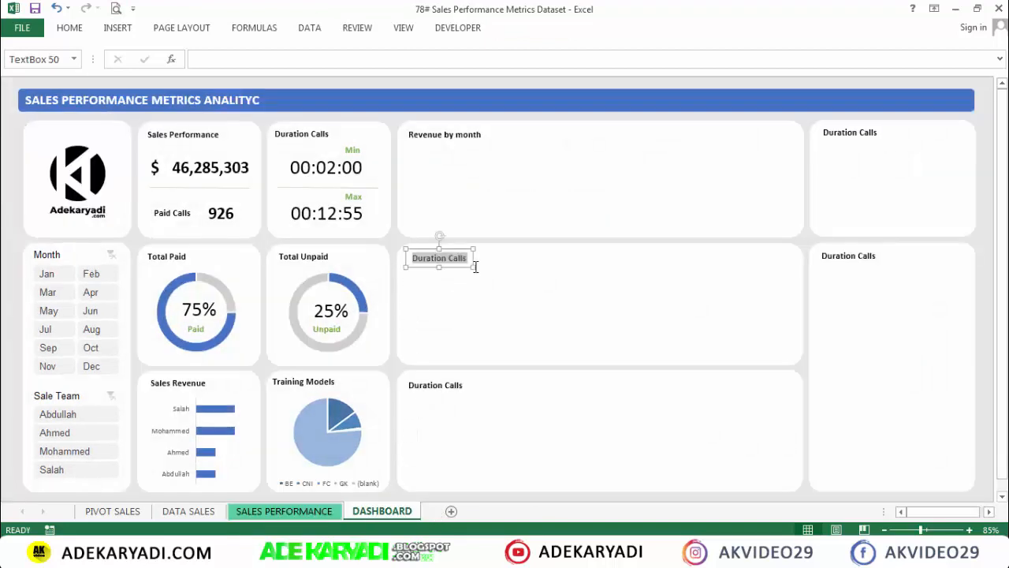
text(Traini)
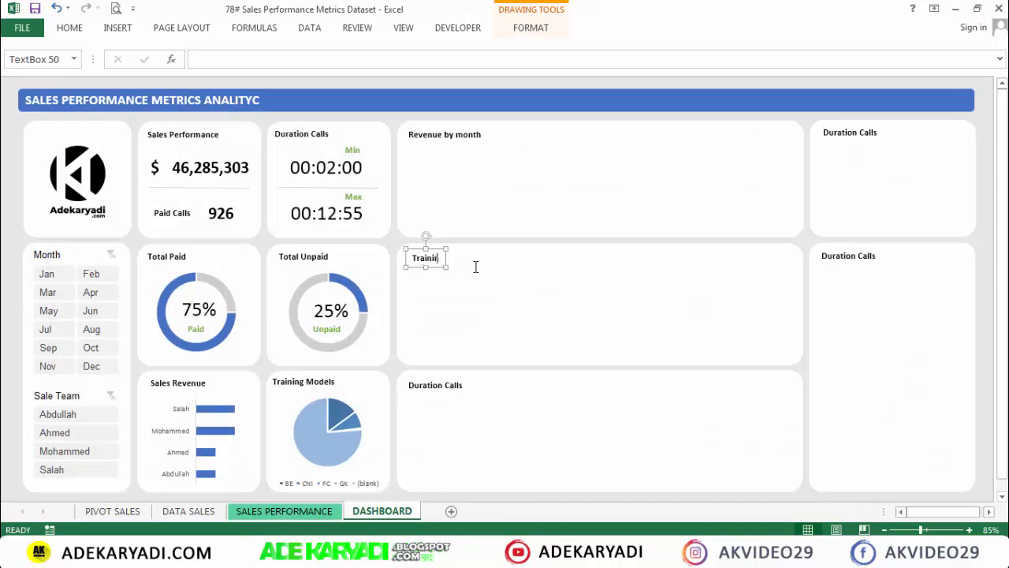
text(ng Level)
click(5, 230)
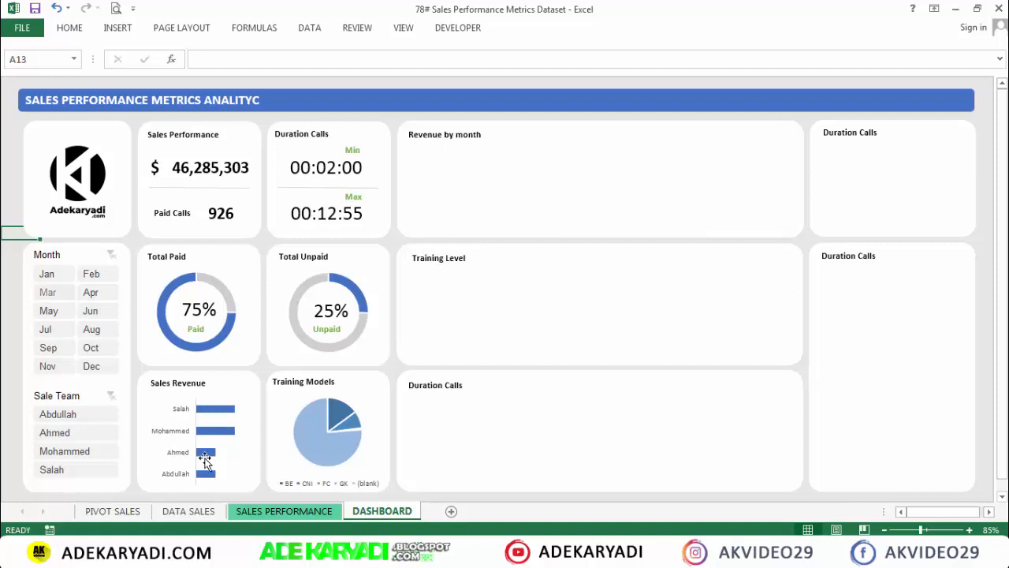
Look up the third wide chart's title on the SALES PERFORMANCE sheet and retitle the matching DASHBOARD card "Advertising Chanel"
click(272, 514)
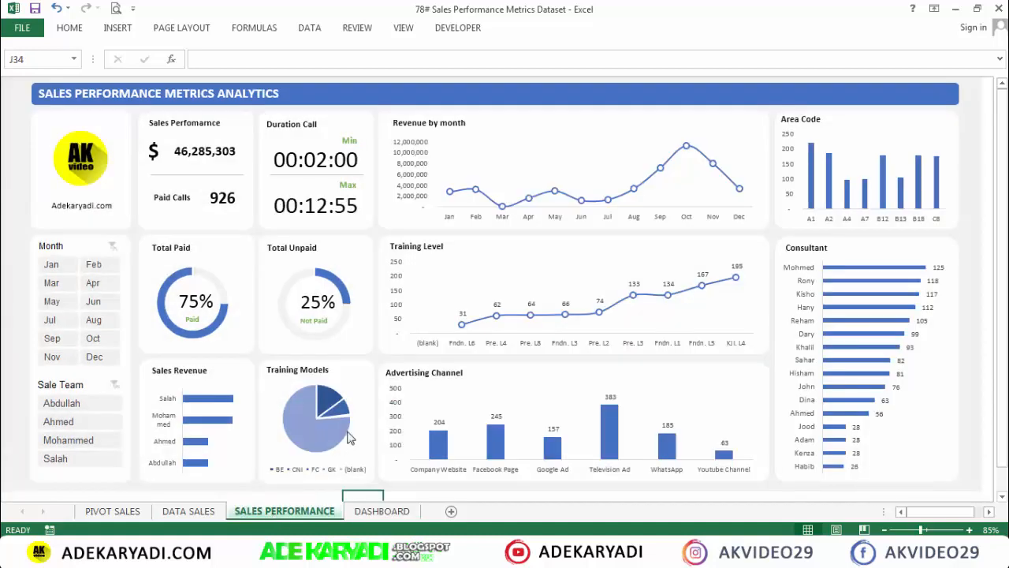
click(384, 514)
click(413, 385)
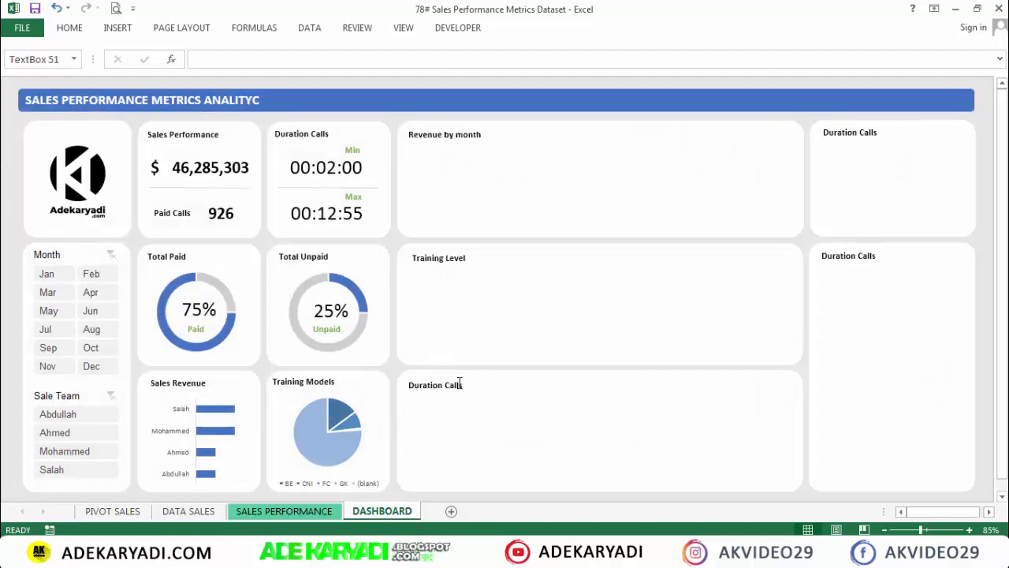
text(A)
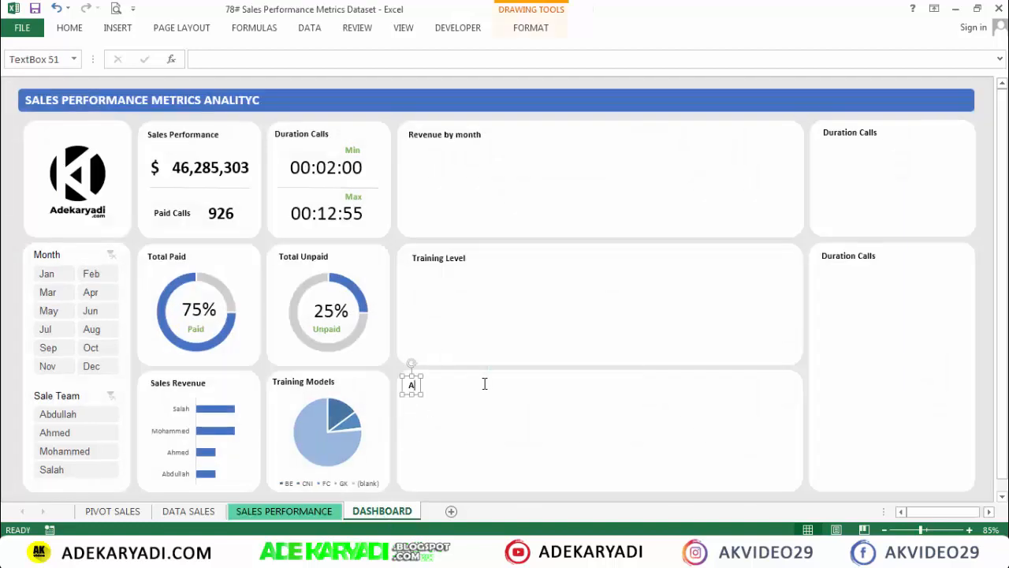
text(dvertisi)
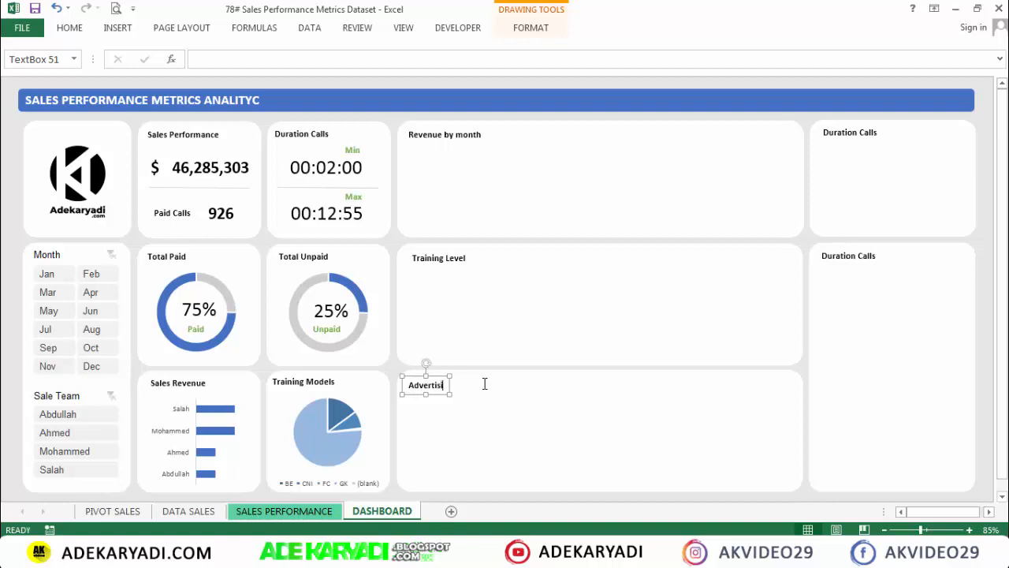
text(ng Chanel)
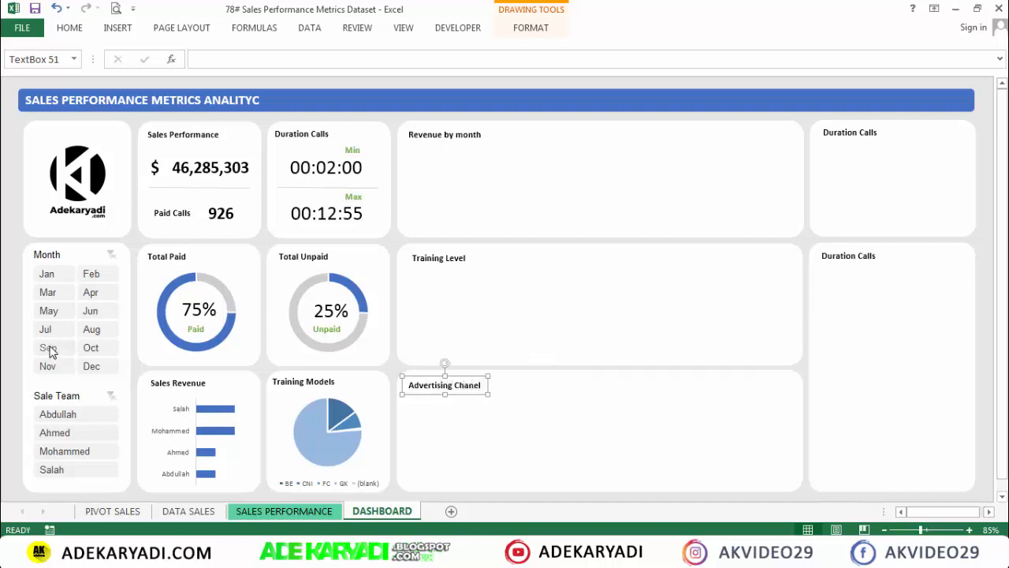
click(2, 327)
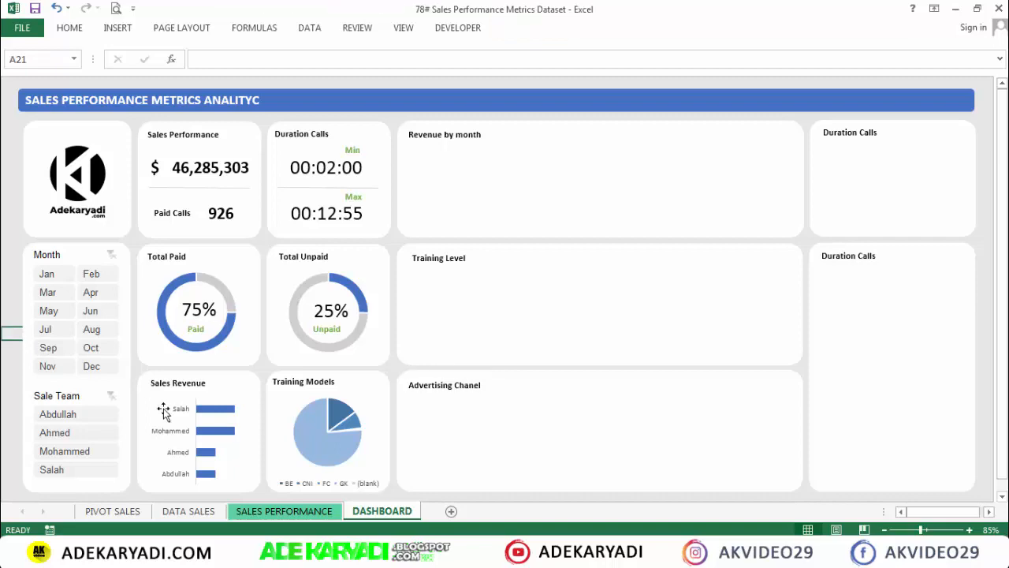
Check the narrow cards' titles on the SALES PERFORMANCE sheet and retitle the upper narrow DASHBOARD card "Area Code"
click(301, 514)
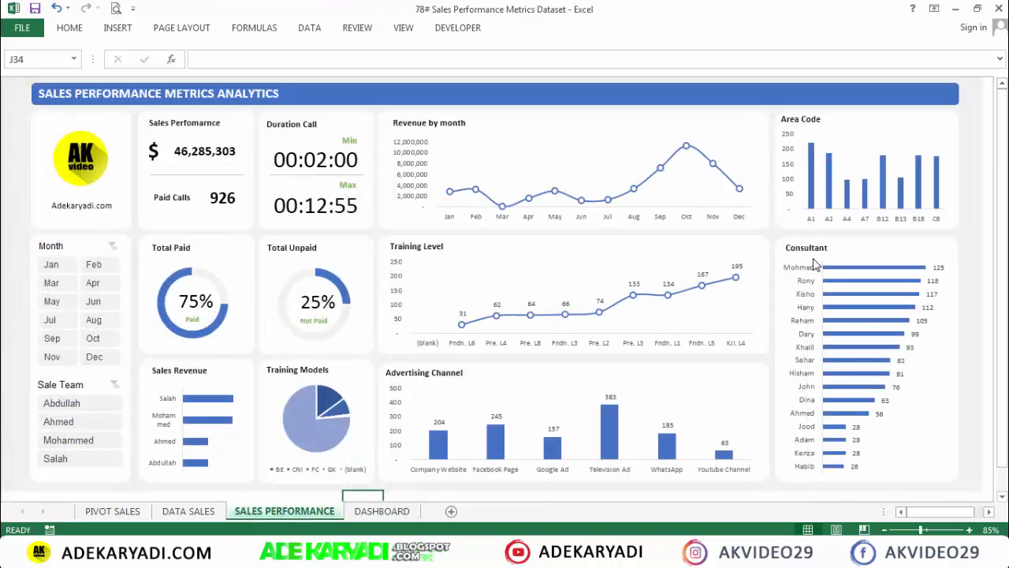
click(398, 508)
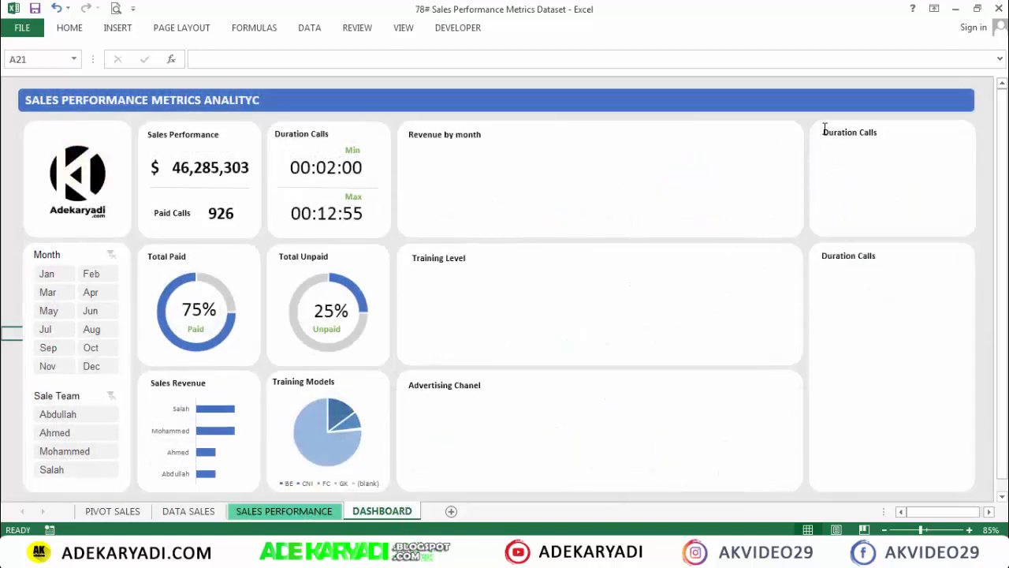
click(824, 132)
drag(824, 132, 883, 134)
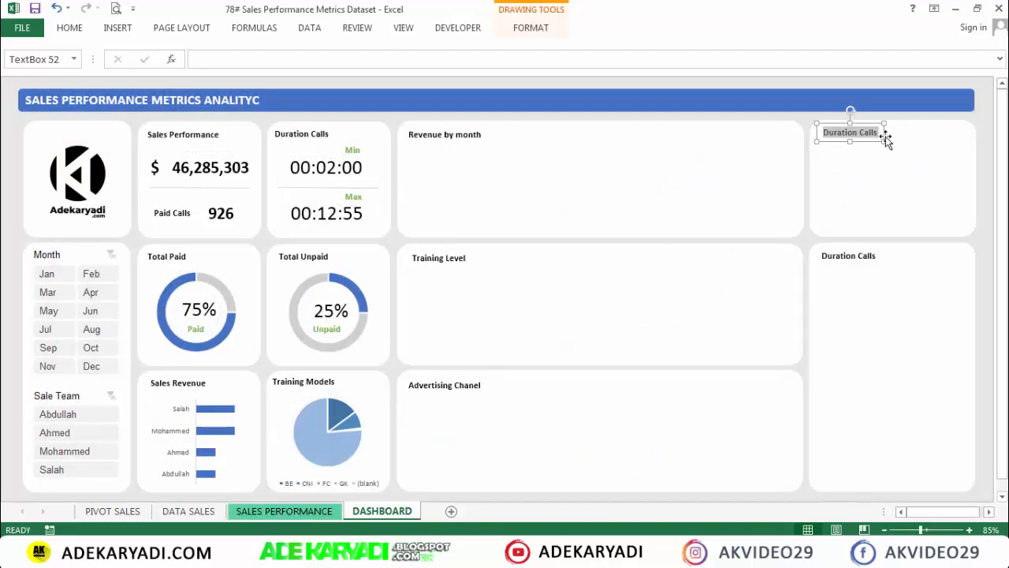
text(Area)
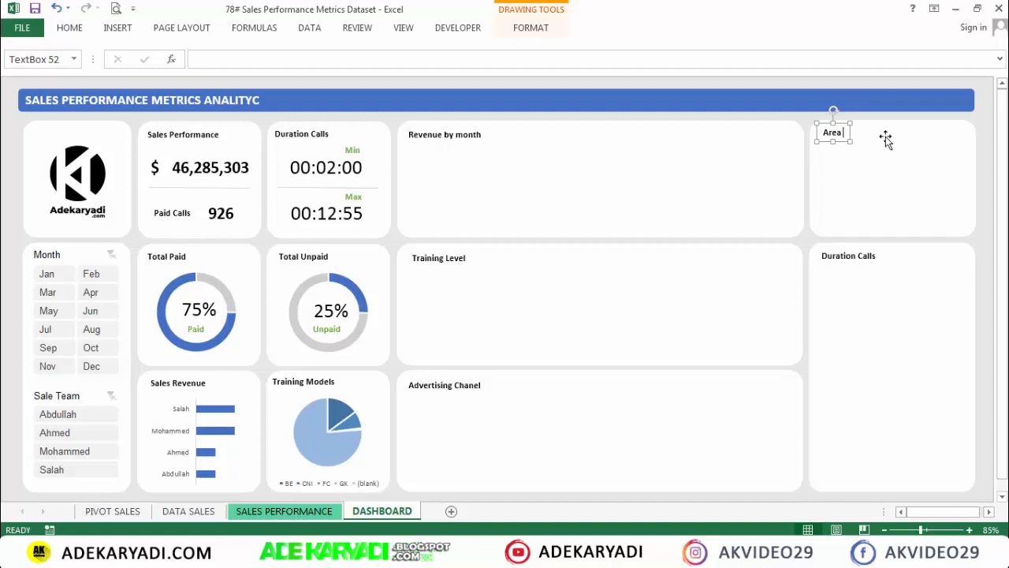
text( Code)
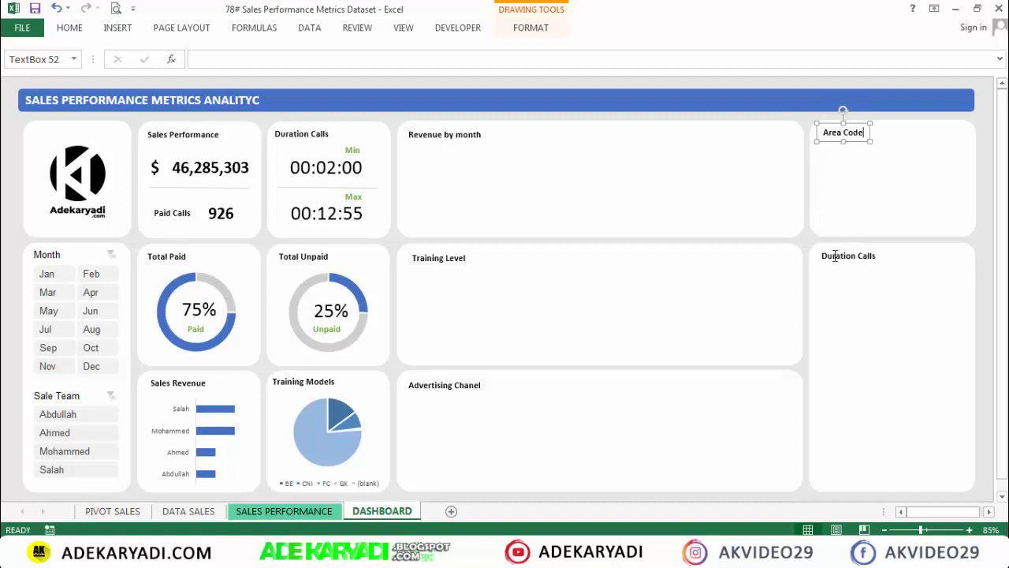
Retitle the lower narrow DASHBOARD card "Consultant" and save the workbook
click(824, 254)
drag(822, 255, 885, 256)
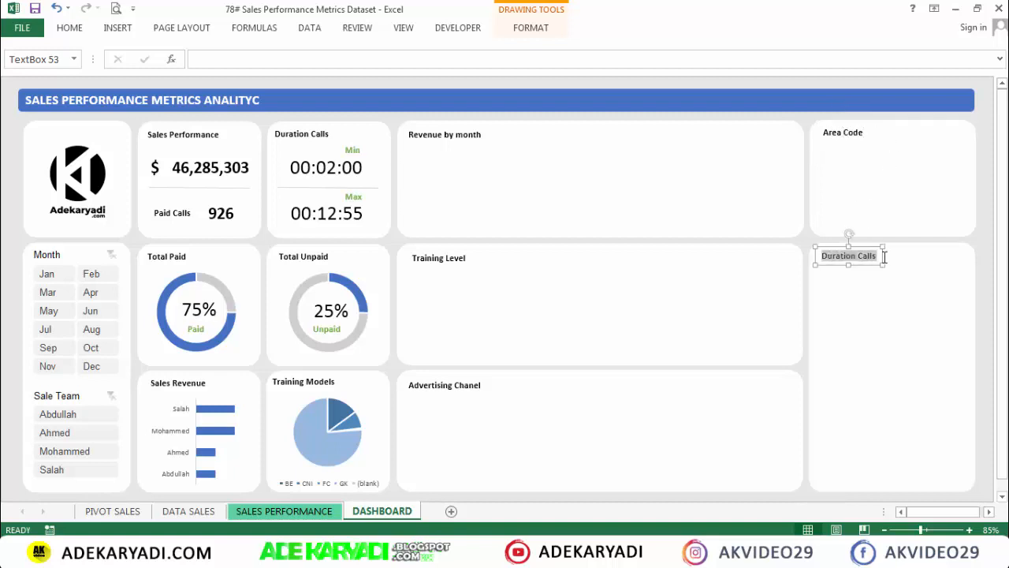
text(Consultan)
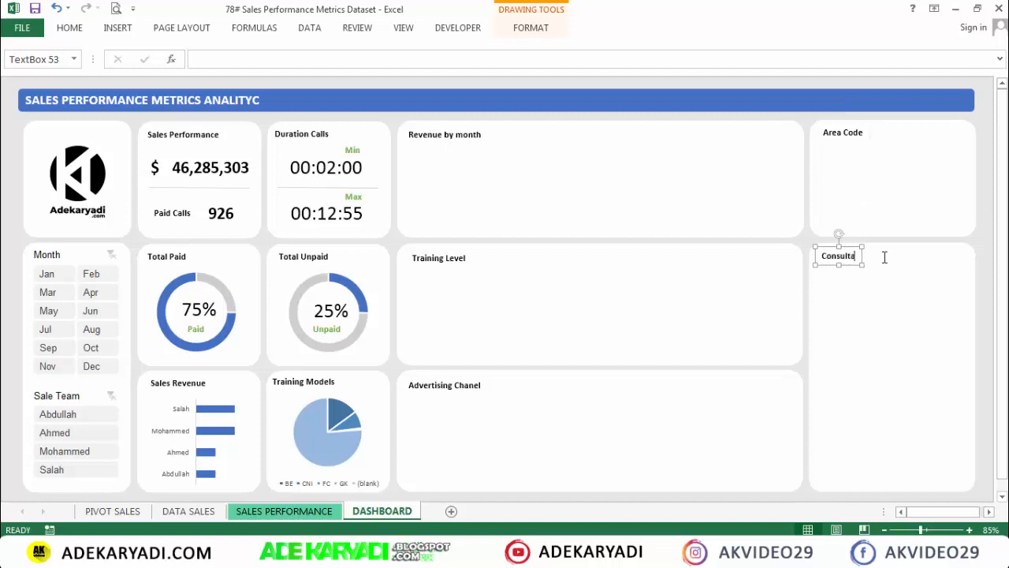
text(t)
click(976, 92)
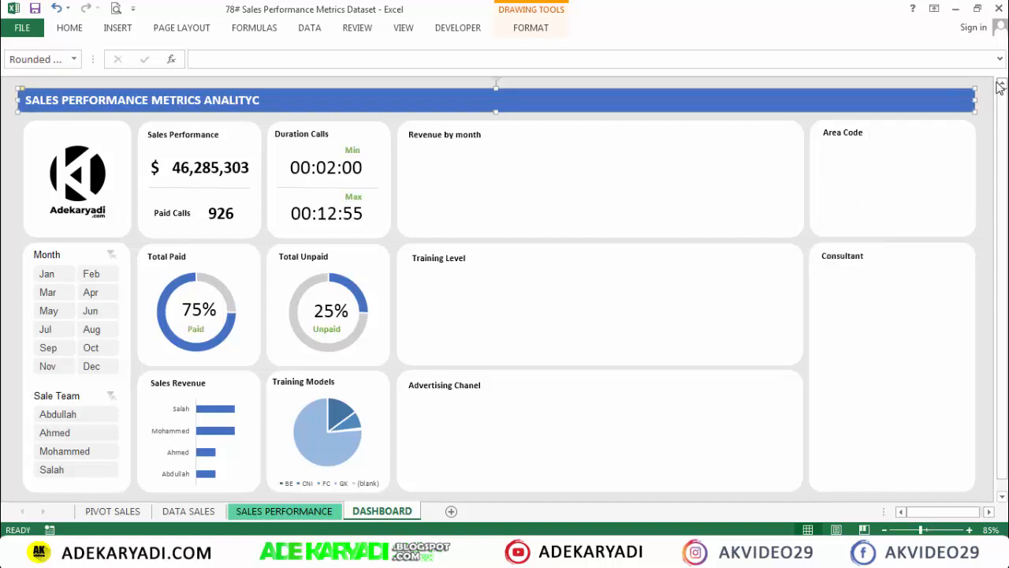
click(985, 82)
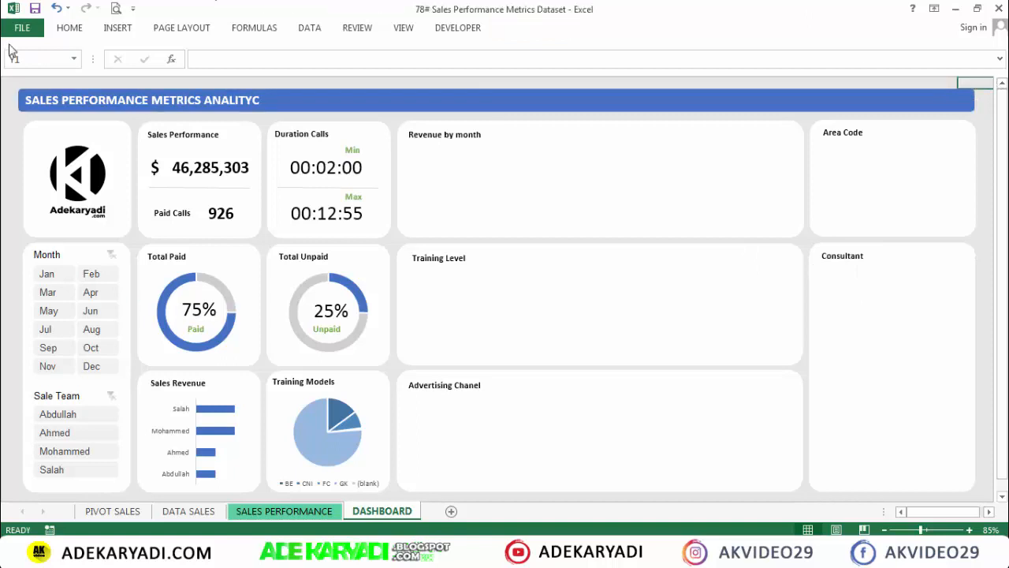
click(37, 8)
Copy the Training Models pivot table on the PIVOT SALES sheet and paste the copy at cell P25
click(96, 512)
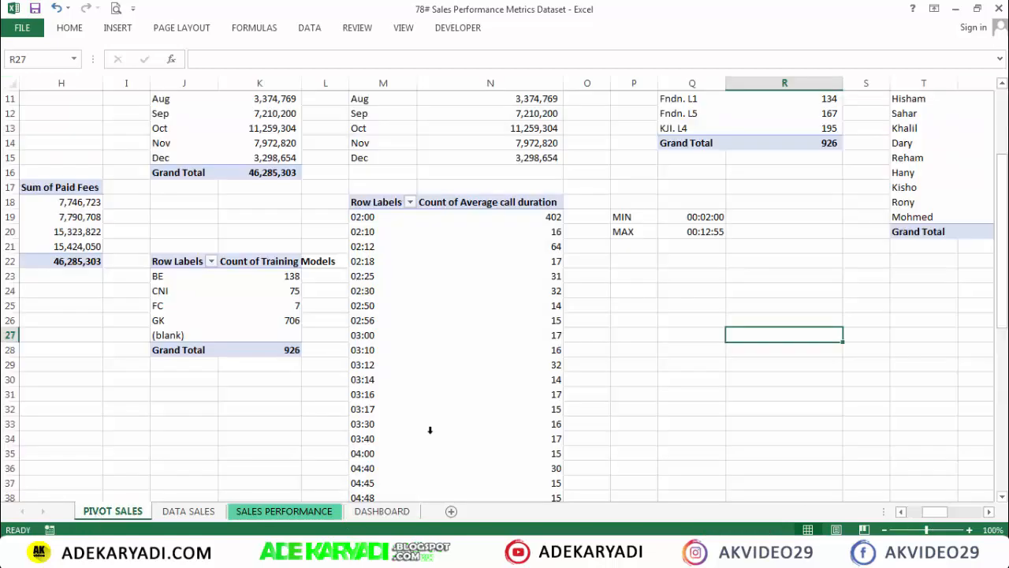
drag(173, 261, 285, 345)
key(ctrl+c)
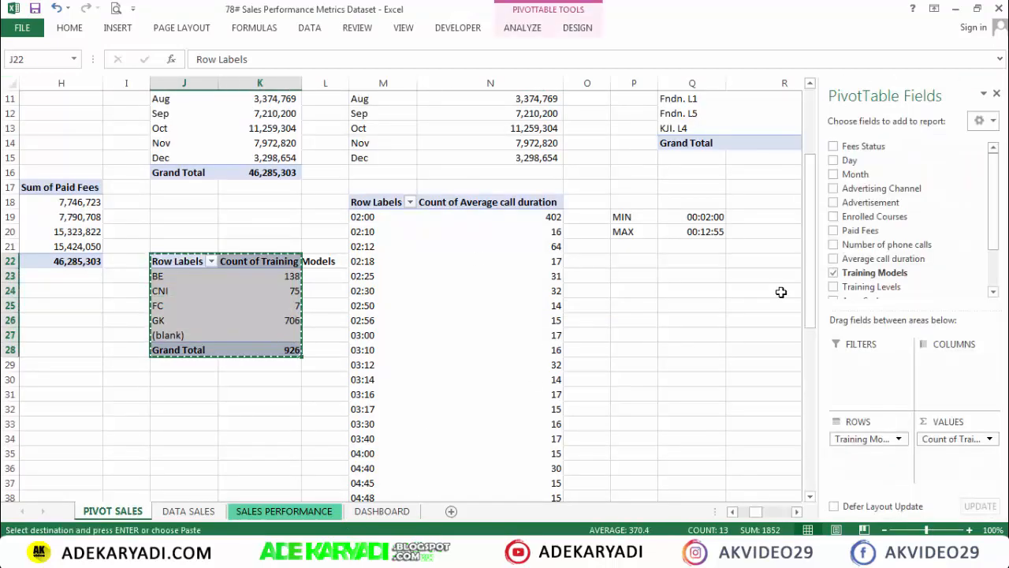
scroll(777, 288, up, 4)
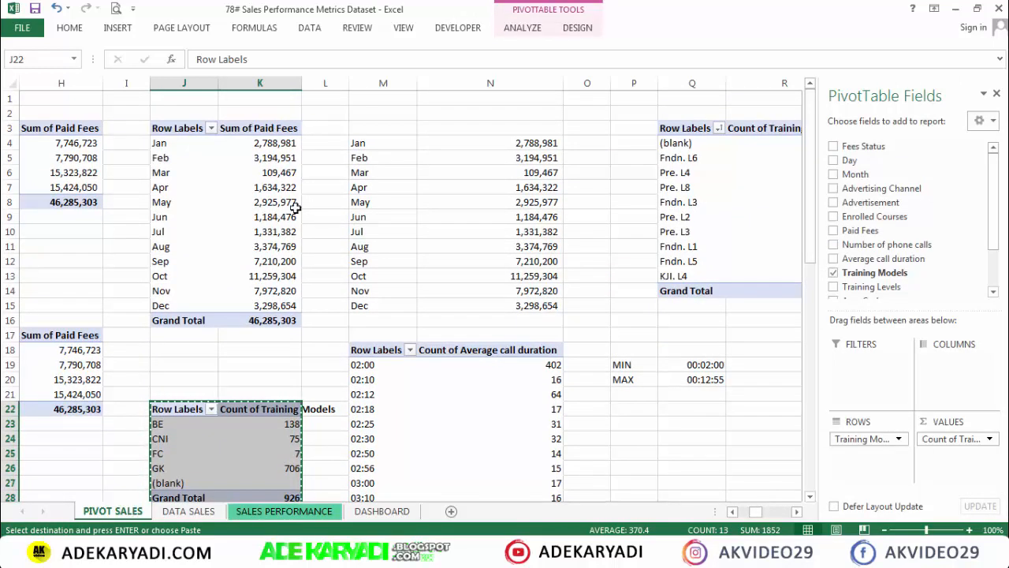
scroll(663, 382, down, 3)
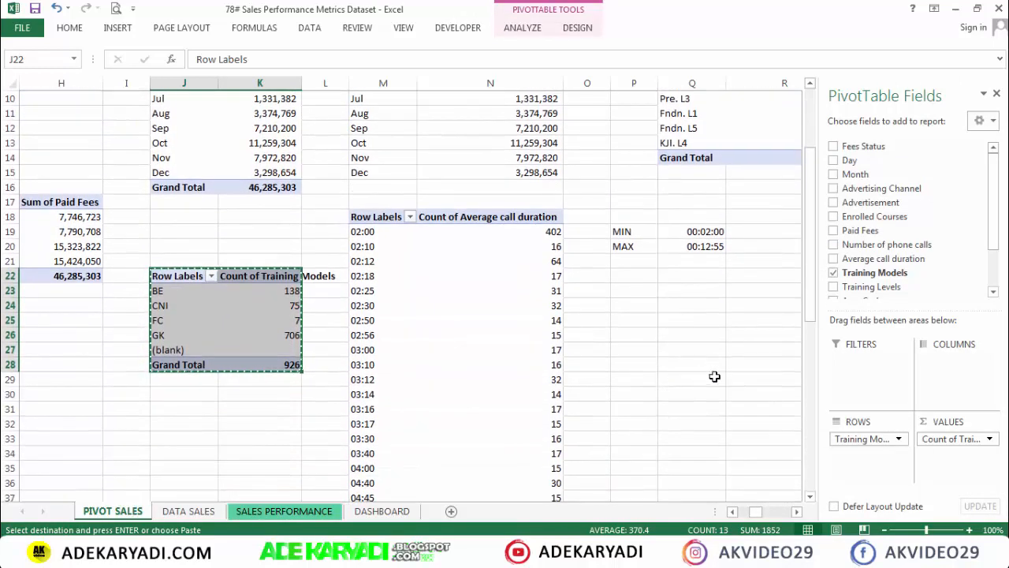
click(625, 281)
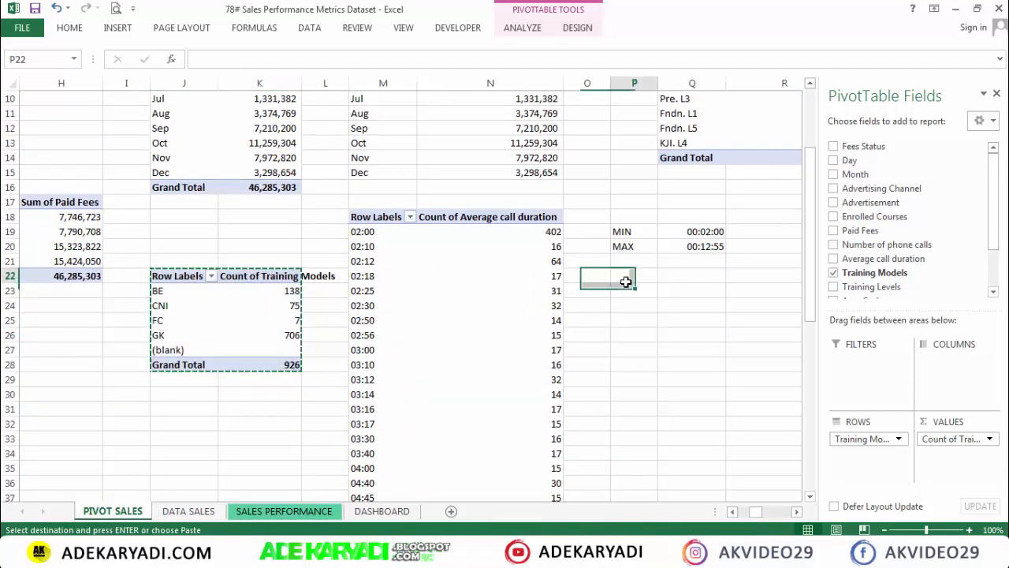
click(628, 313)
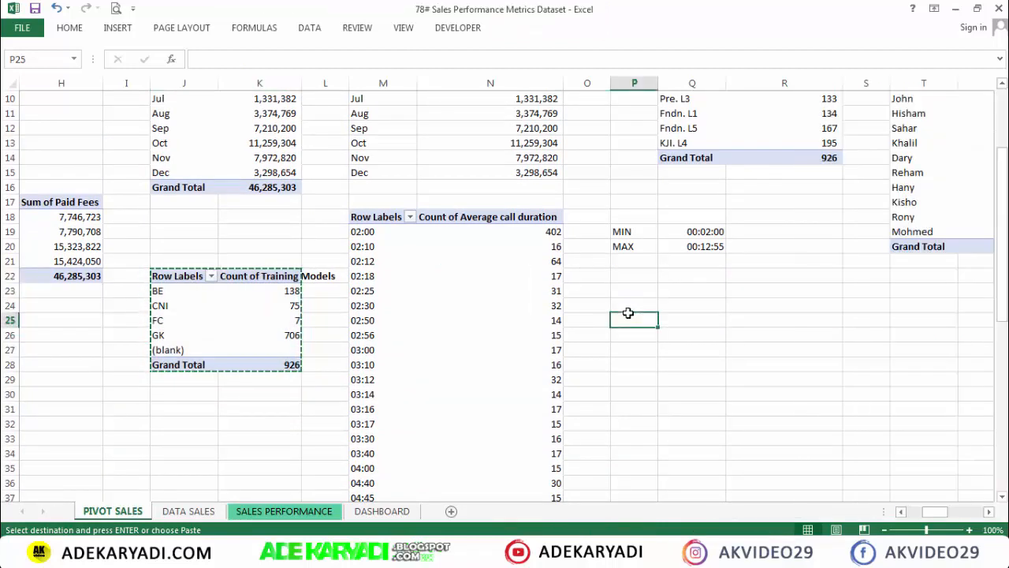
key(ctrl+v)
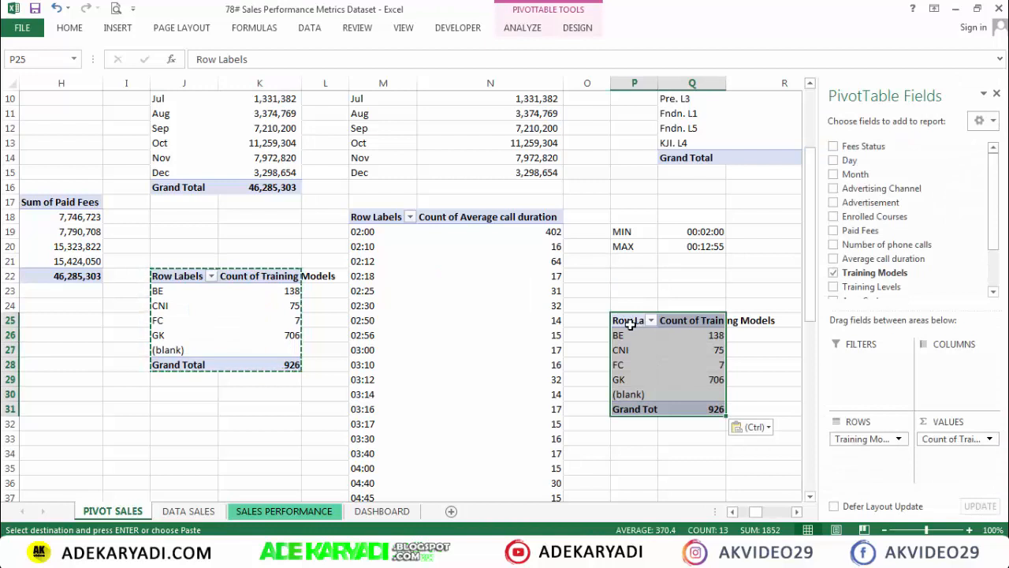
Rebuild the pasted pivot table with Month as rows and the sum of Paid Fees as values, removing Training Models
click(628, 325)
click(834, 273)
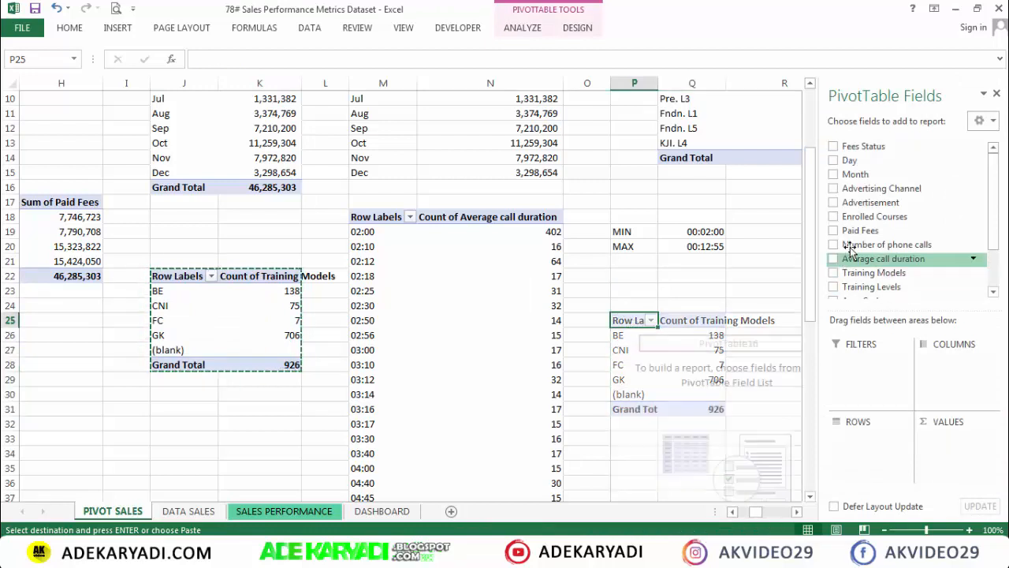
drag(855, 230, 935, 440)
drag(851, 174, 853, 446)
click(709, 344)
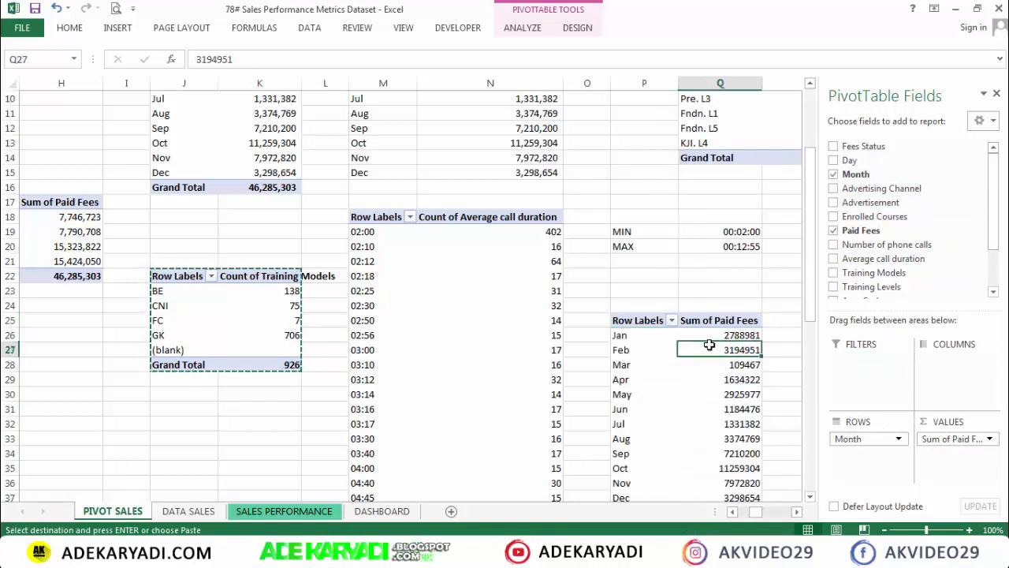
Copy the Jan to Dec month labels from M4:M15 and paste them starting at cell S26, beside the new pivot table
scroll(562, 334, up, 3)
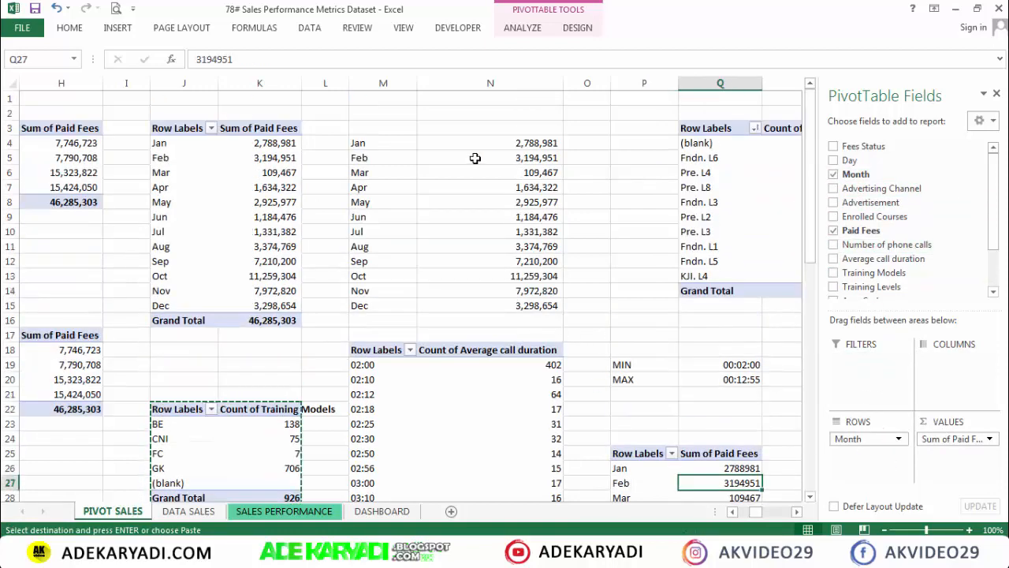
click(449, 167)
click(375, 142)
drag(381, 189, 390, 300)
key(ctrl+c)
scroll(791, 313, down, 2)
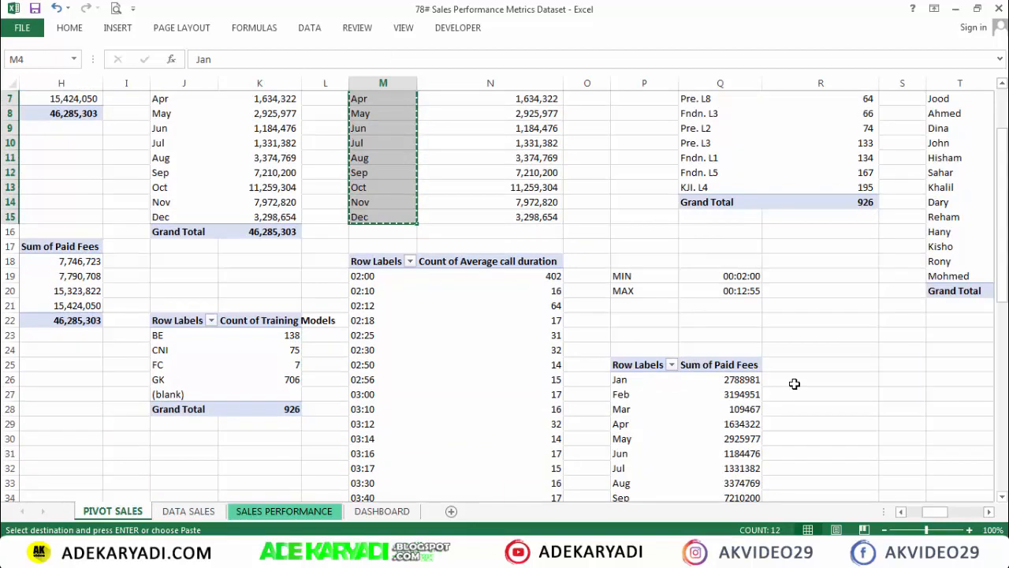
click(795, 383)
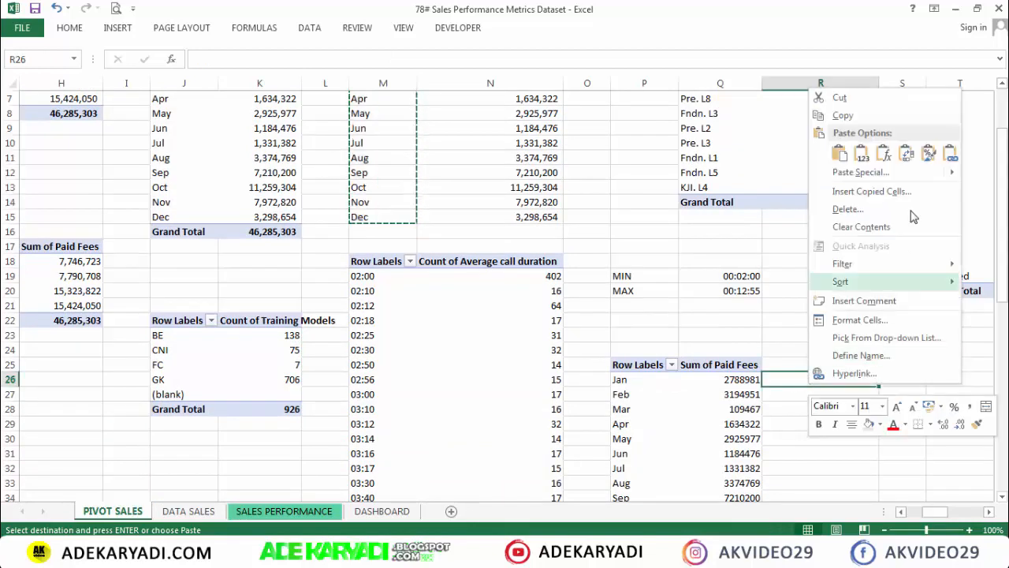
key(Escape)
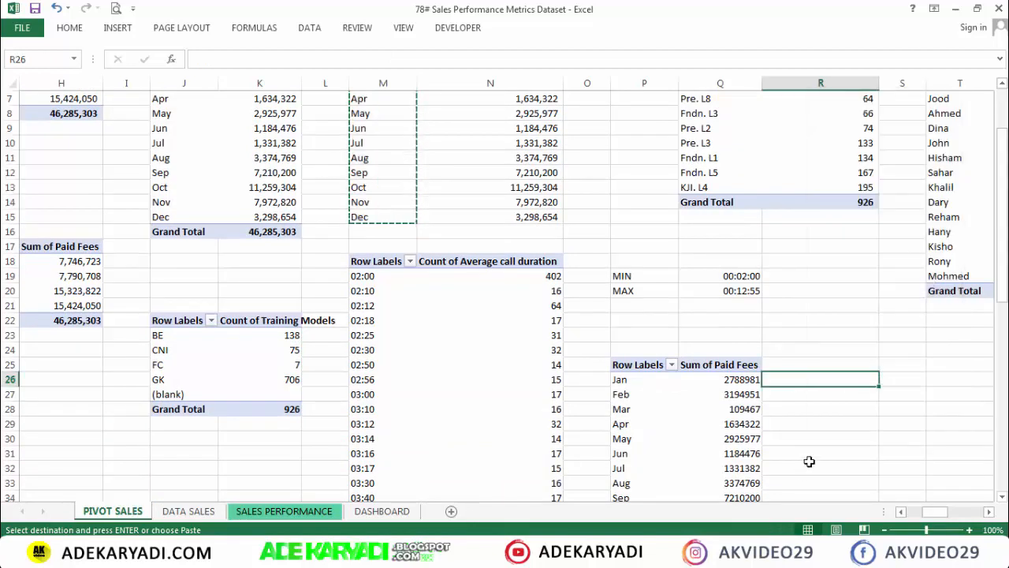
click(894, 381)
right_click(896, 383)
click(795, 152)
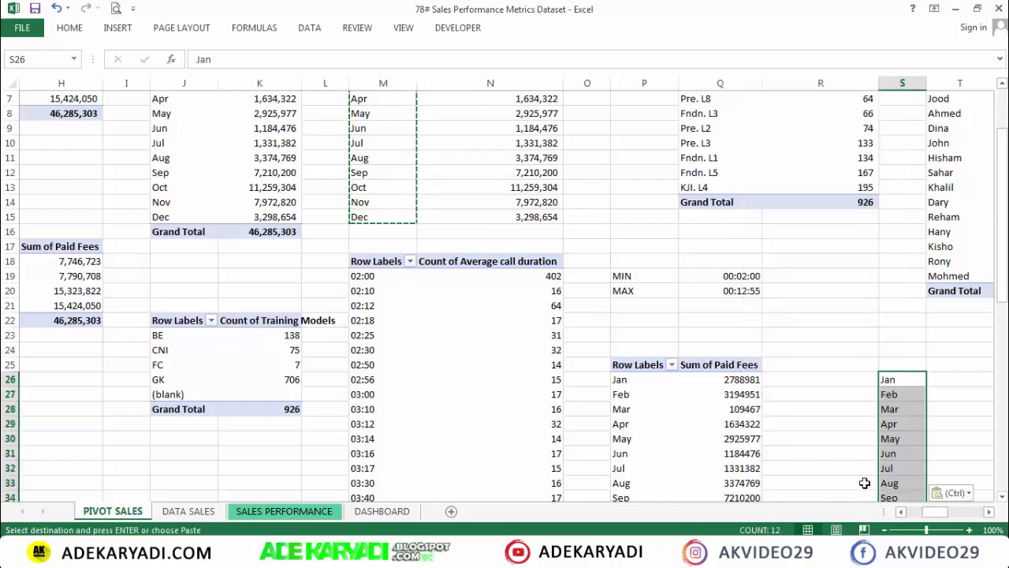
Copy the IFERROR VLOOKUP formula from cell D23 into T26, next to the Jan label
mouse_move(944, 513)
mouse_down()
mouse_move(919, 514)
mouse_move(954, 514)
mouse_up()
click(289, 336)
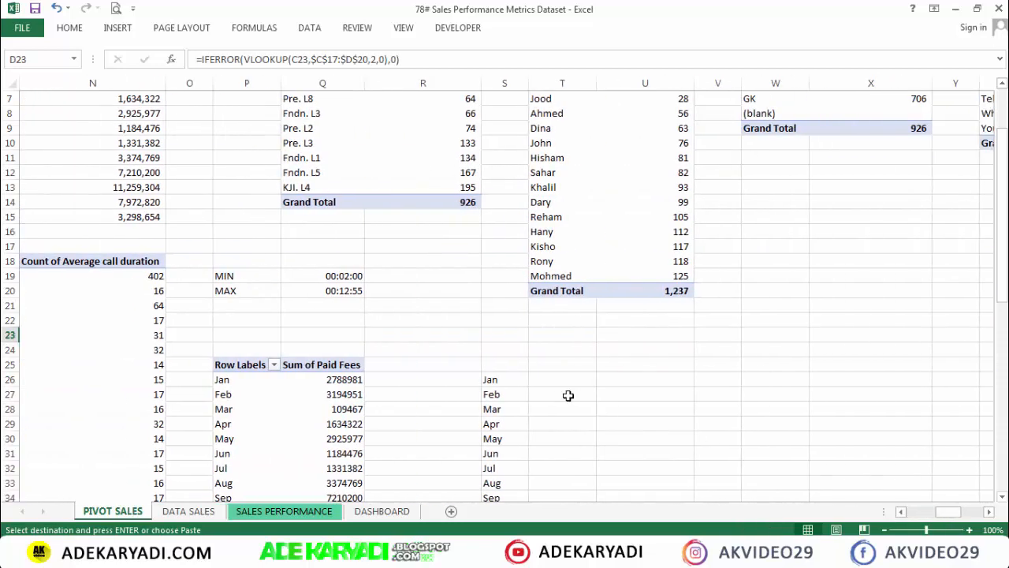
click(558, 379)
key(ctrl+v)
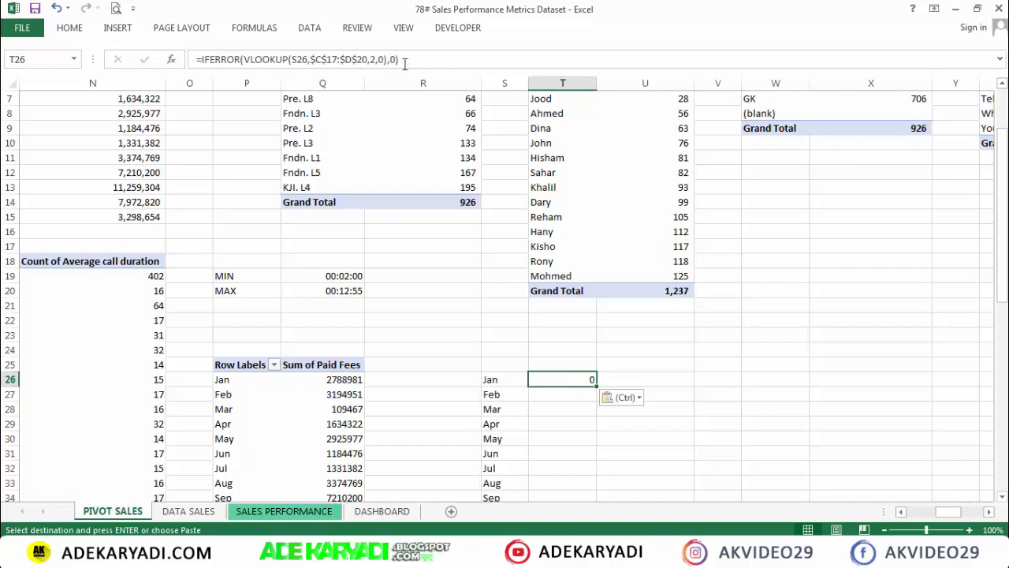
Change the lookup range in T26 to $P$25:$Q$39 and fill the formula down to T37 for all months
click(404, 63)
drag(950, 513, 928, 520)
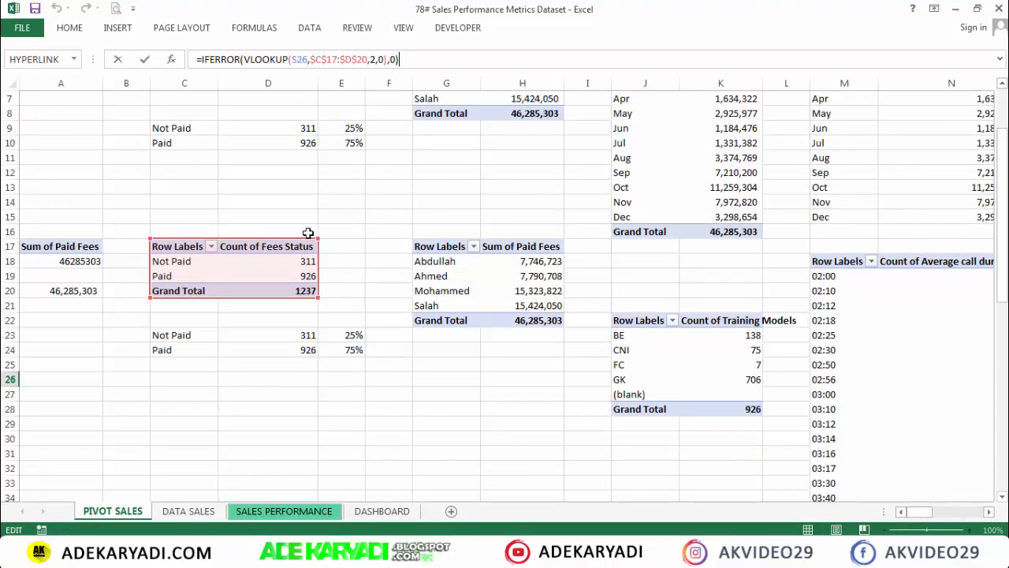
mouse_move(315, 261)
mouse_down()
mouse_move(459, 297)
mouse_move(990, 308)
mouse_move(614, 386)
mouse_move(580, 410)
mouse_move(580, 390)
mouse_move(629, 422)
mouse_move(627, 489)
mouse_move(630, 355)
mouse_up()
key(Return)
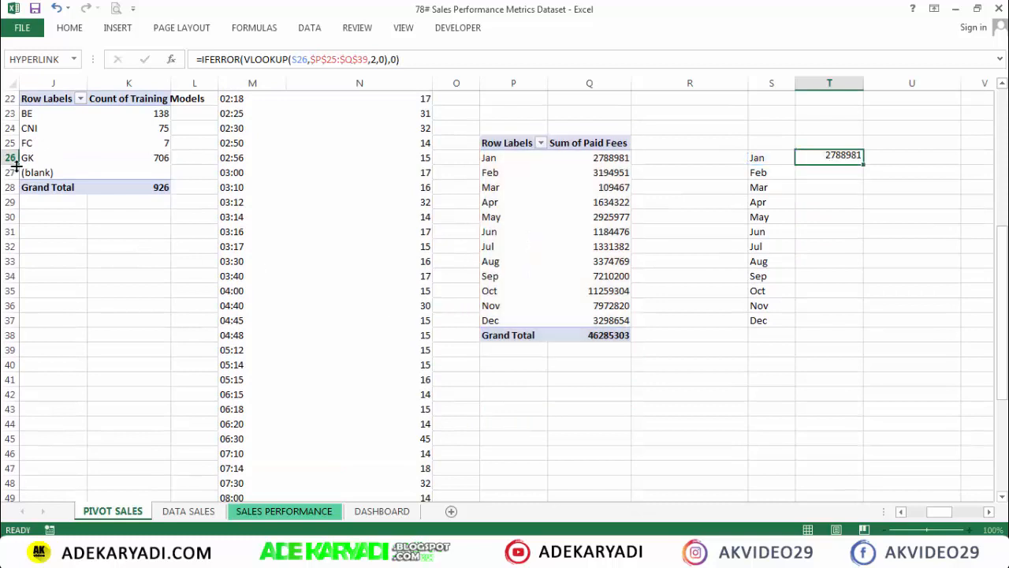
click(845, 157)
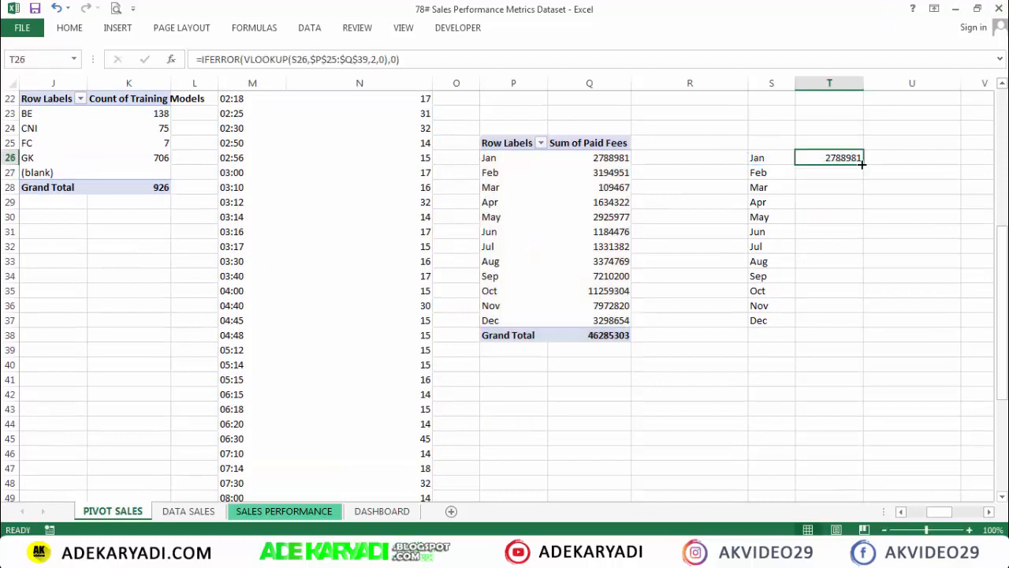
drag(862, 163, 850, 334)
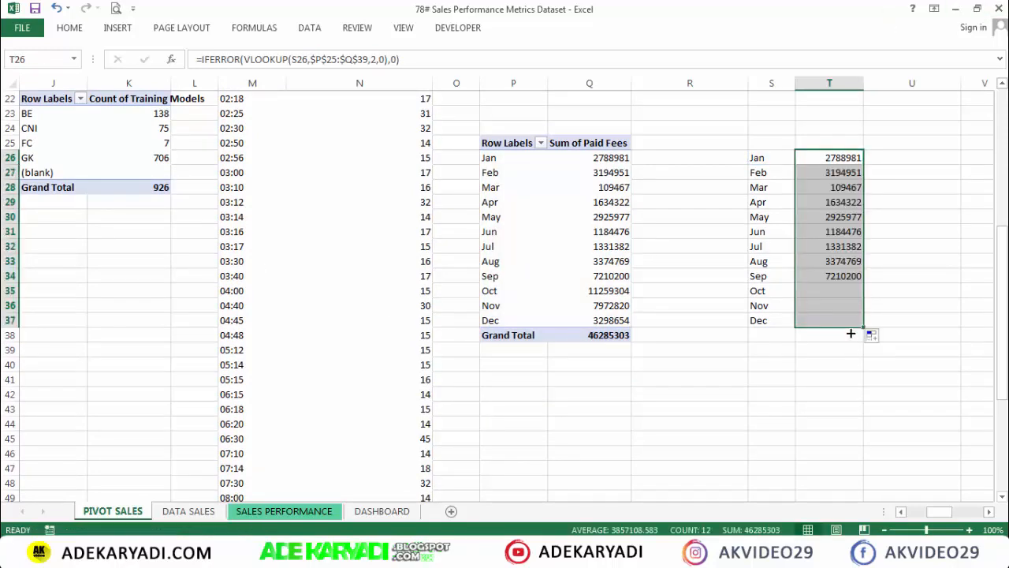
Format the monthly amounts in T26:T37 with a thousands separator and no decimal places
scroll(489, 157, up, 3)
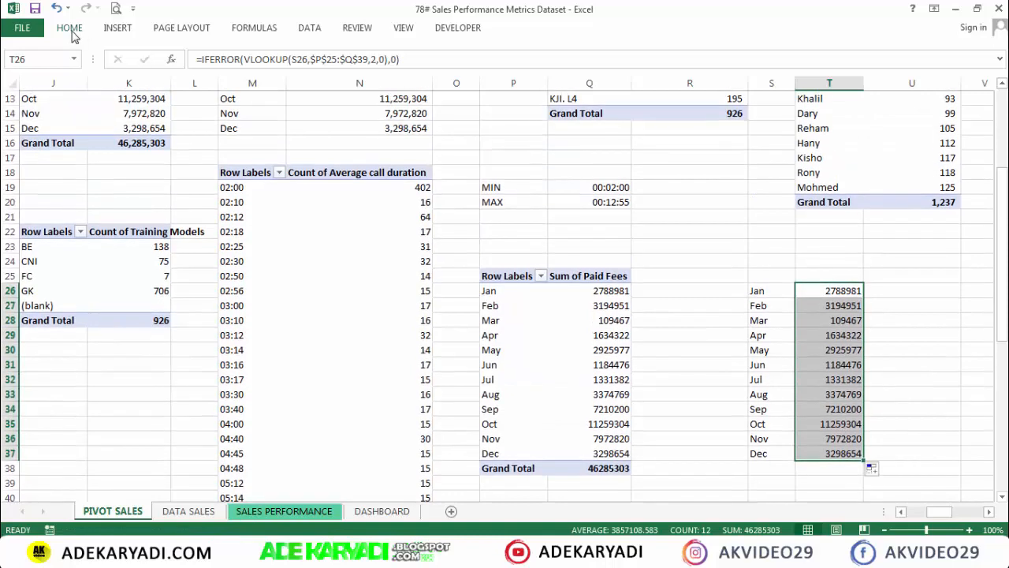
click(70, 29)
click(517, 76)
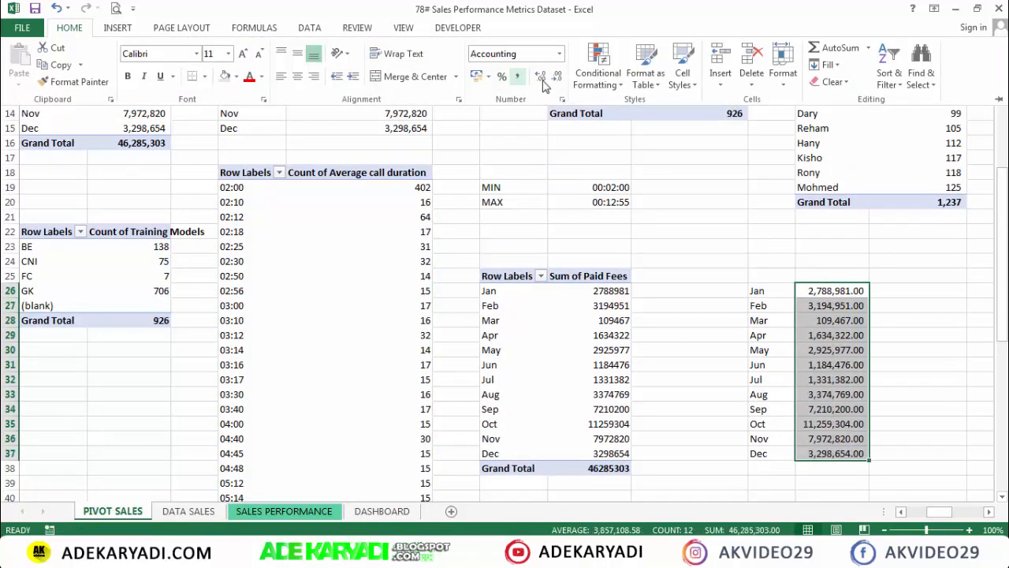
click(556, 77)
click(557, 77)
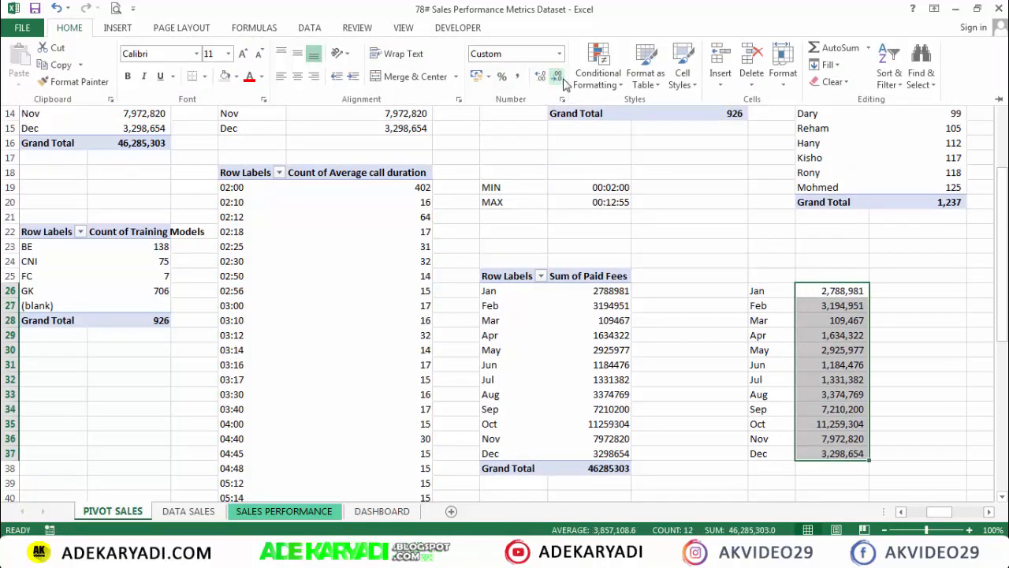
click(899, 274)
Insert a 2-D line chart with markers from the month labels and amounts in S26:T37
drag(784, 296, 834, 455)
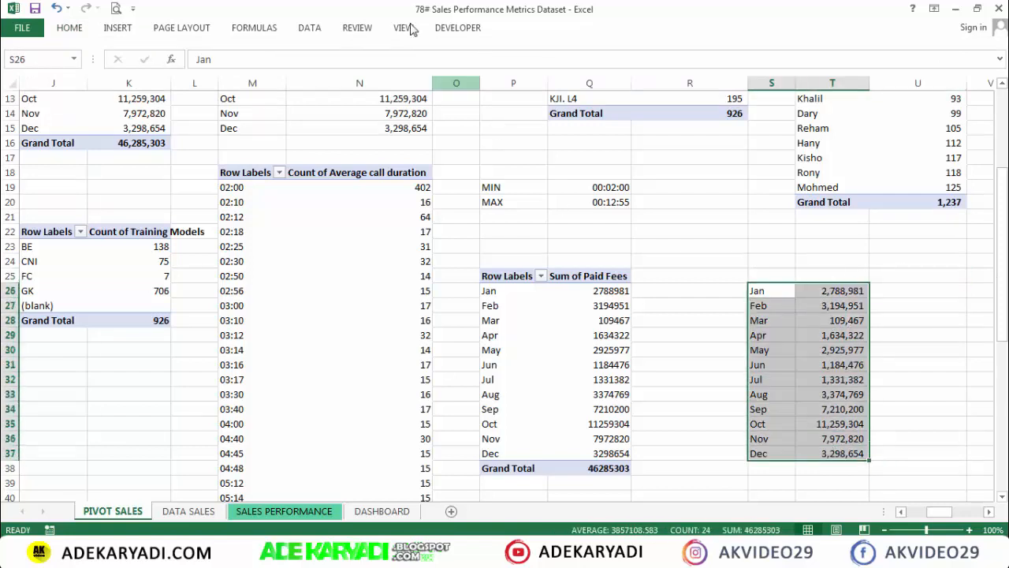
click(116, 30)
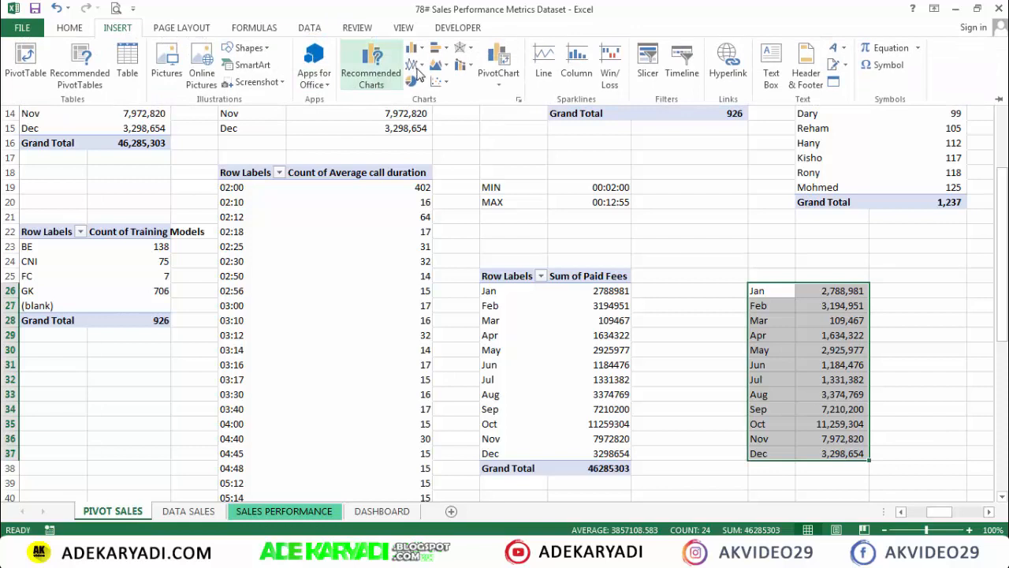
click(413, 65)
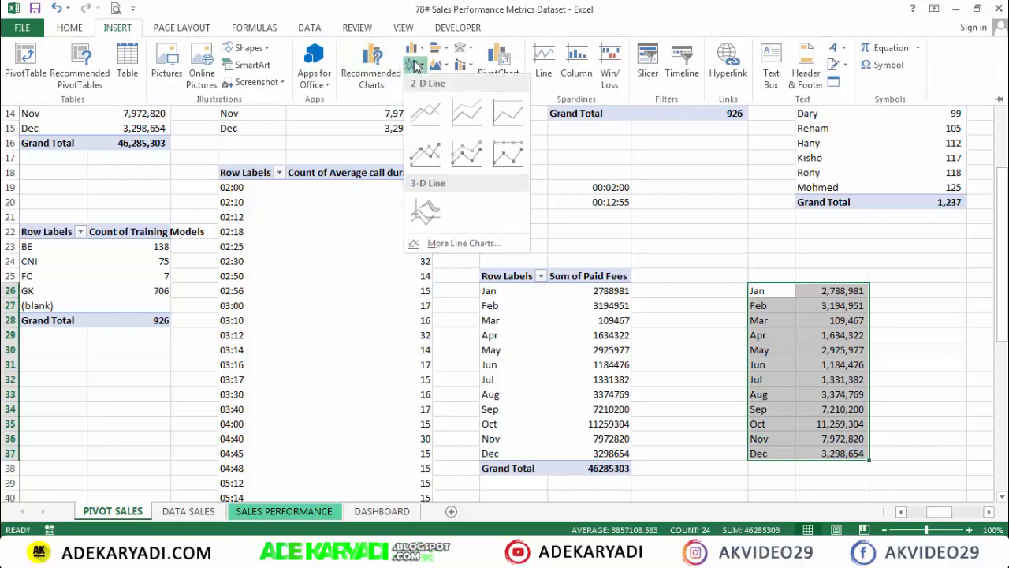
click(440, 158)
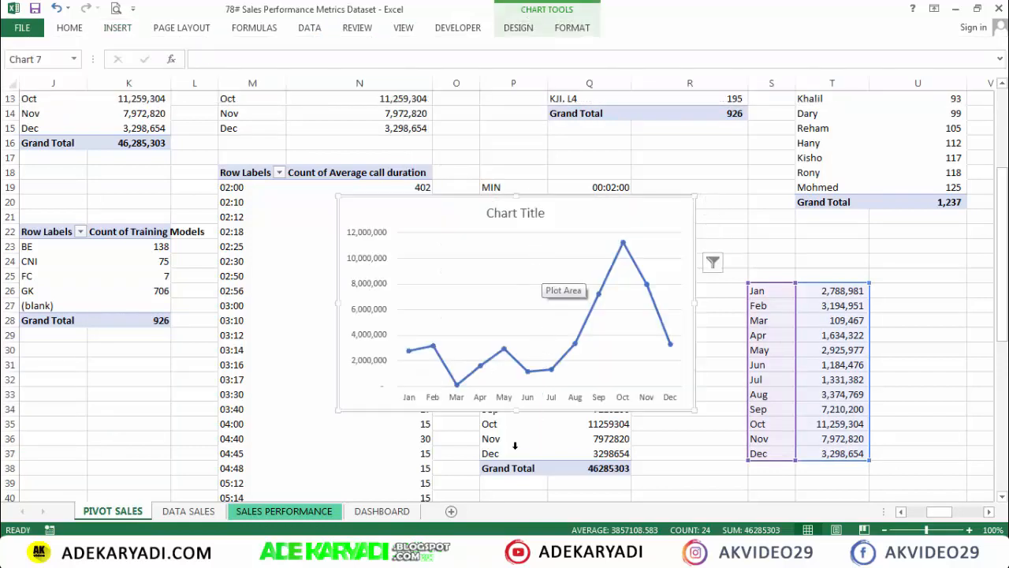
Move the monthly revenue line chart from the PIVOT SALES sheet to the DASHBOARD sheet, near the Revenue by month card
key(Delete)
click(394, 499)
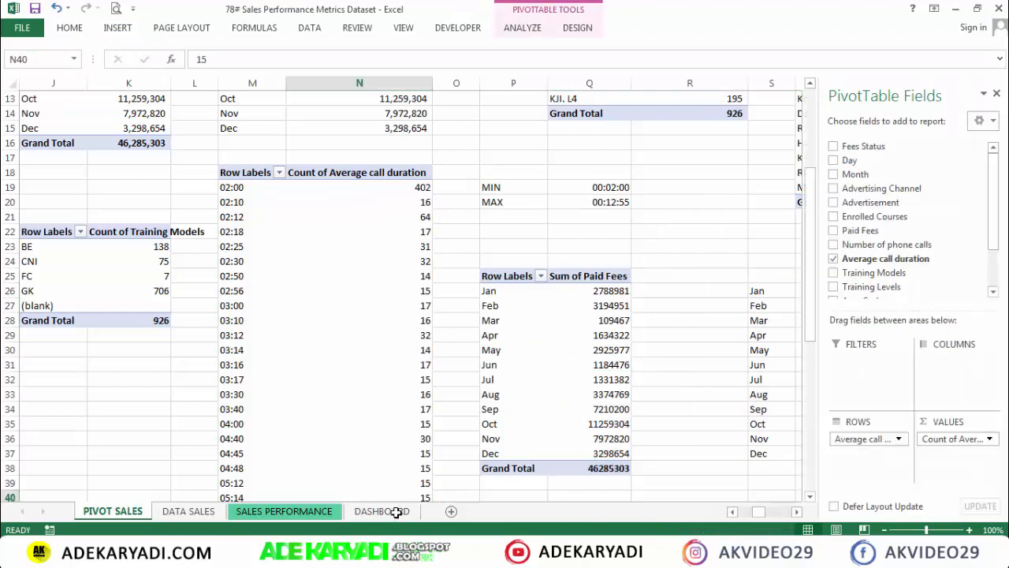
click(382, 511)
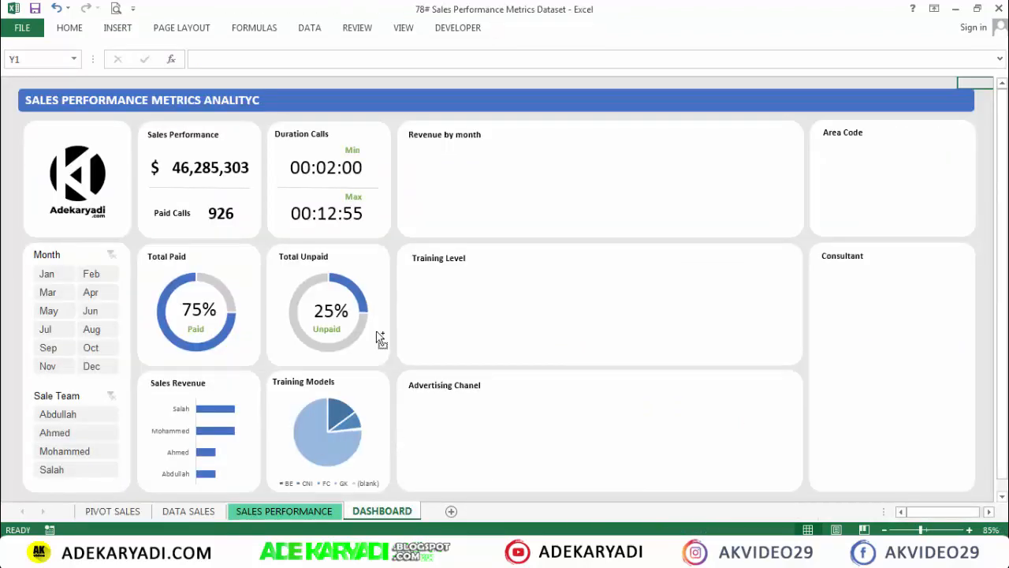
key(ctrl+v)
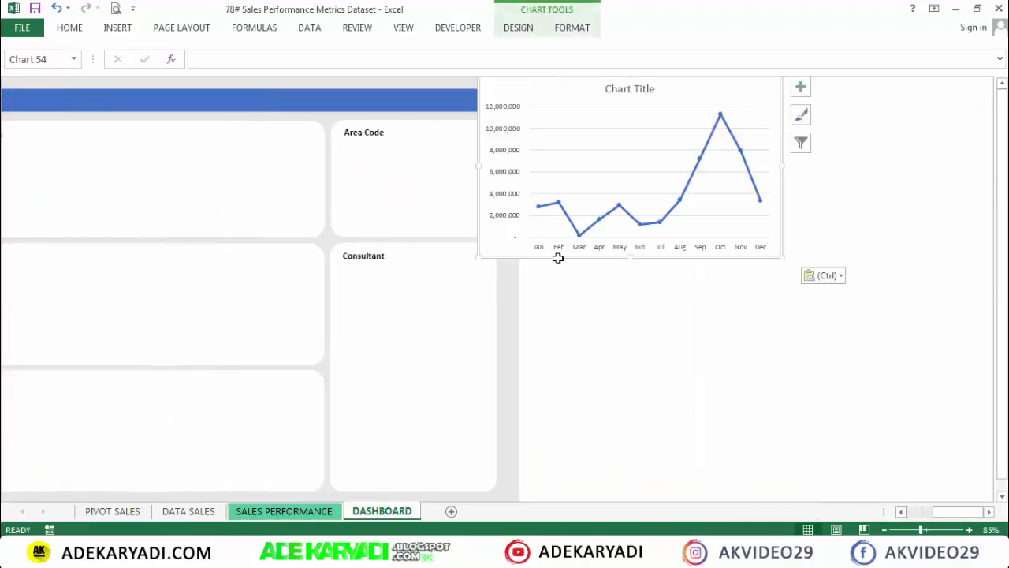
drag(557, 258, 170, 303)
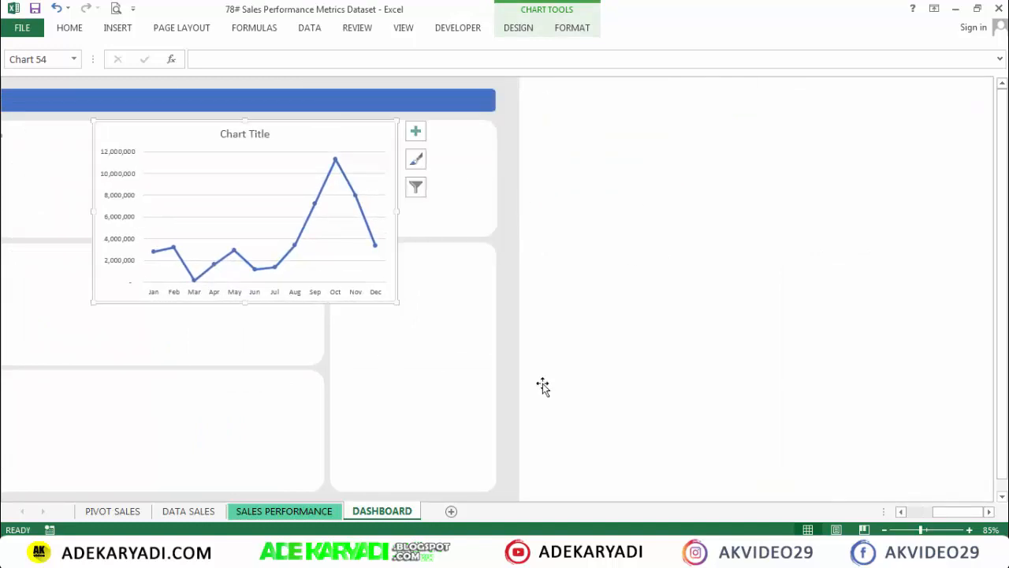
drag(950, 513, 909, 514)
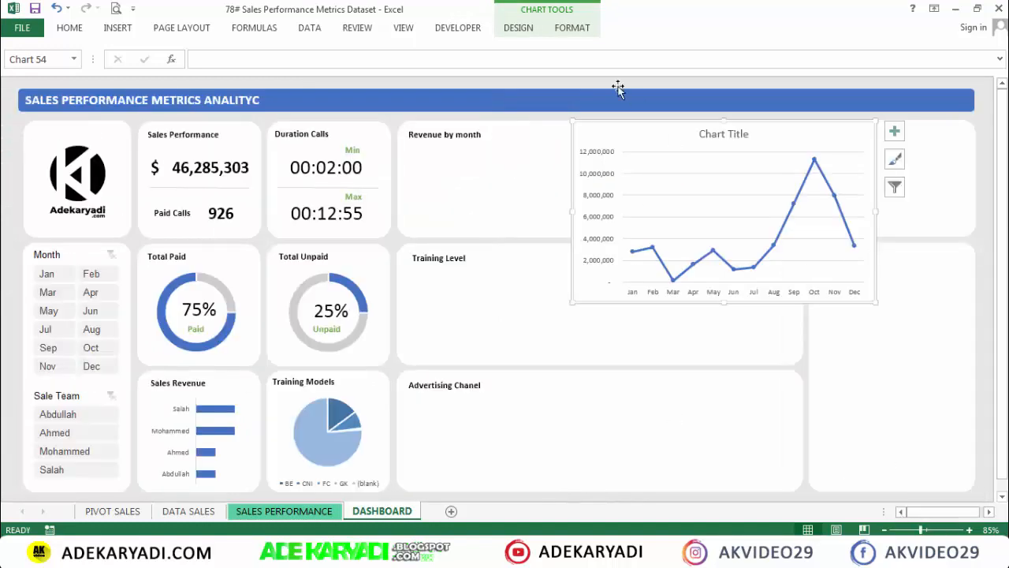
Remove the fill and outline of the line chart's area so it is transparent over the dashboard cards
click(571, 30)
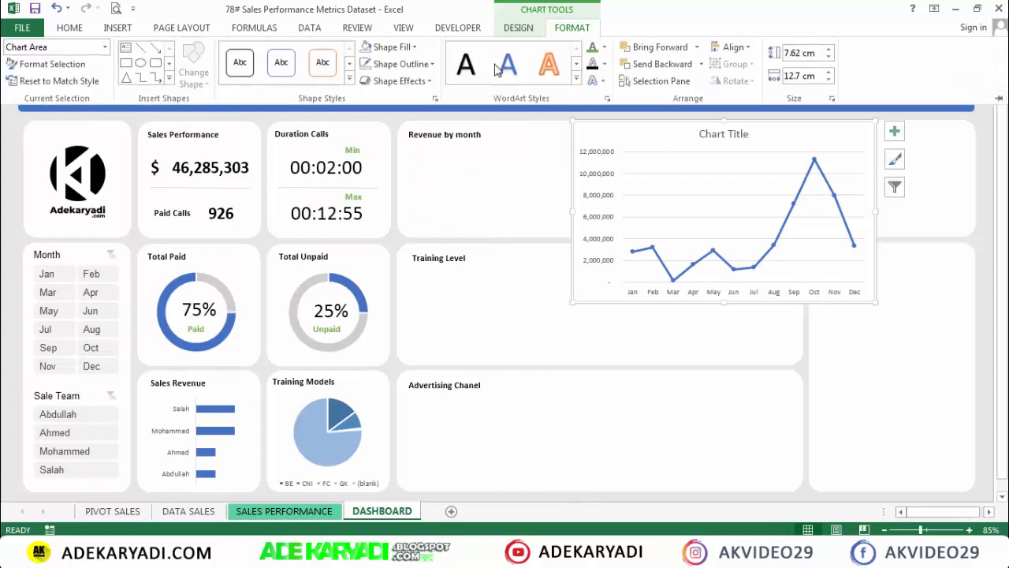
click(365, 49)
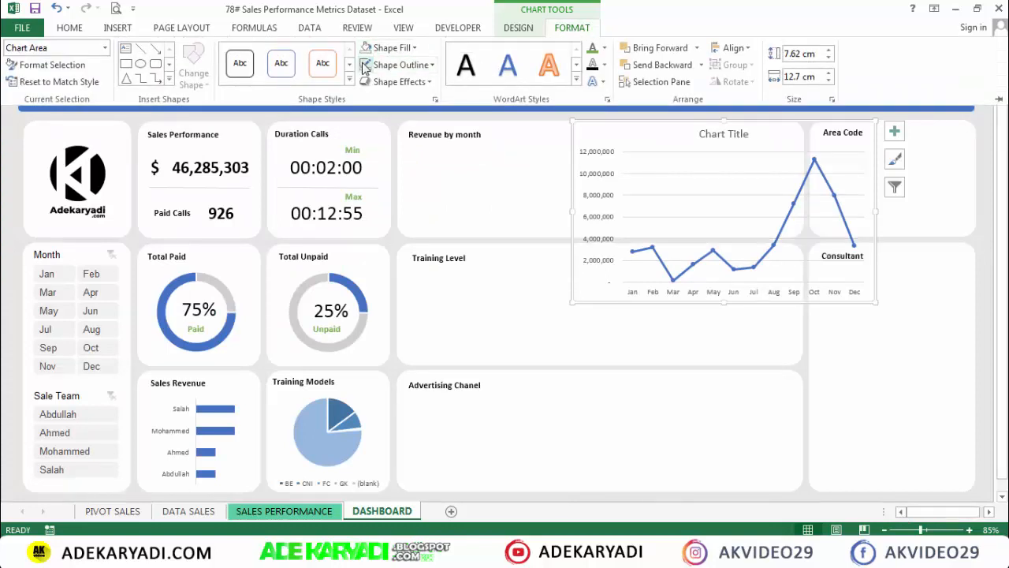
click(664, 201)
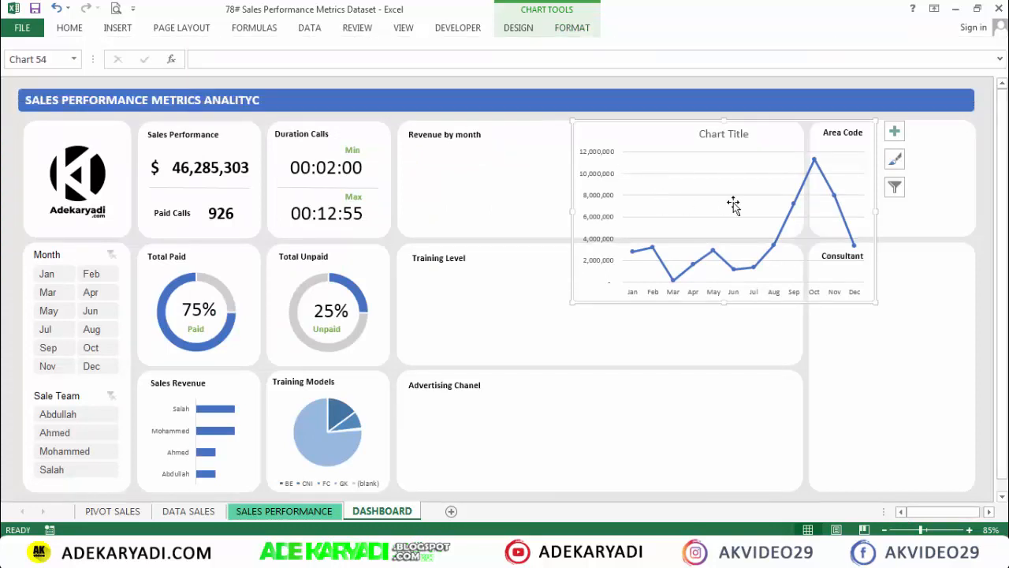
Delete the line chart's title and horizontal gridlines, and place the chart over the Revenue by month card
click(739, 136)
key(Delete)
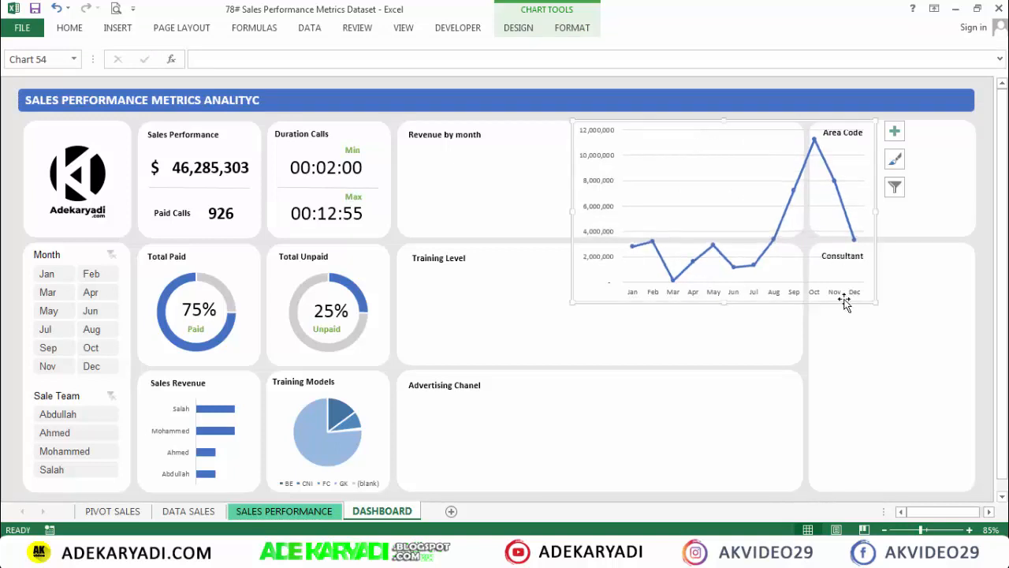
drag(844, 303, 683, 315)
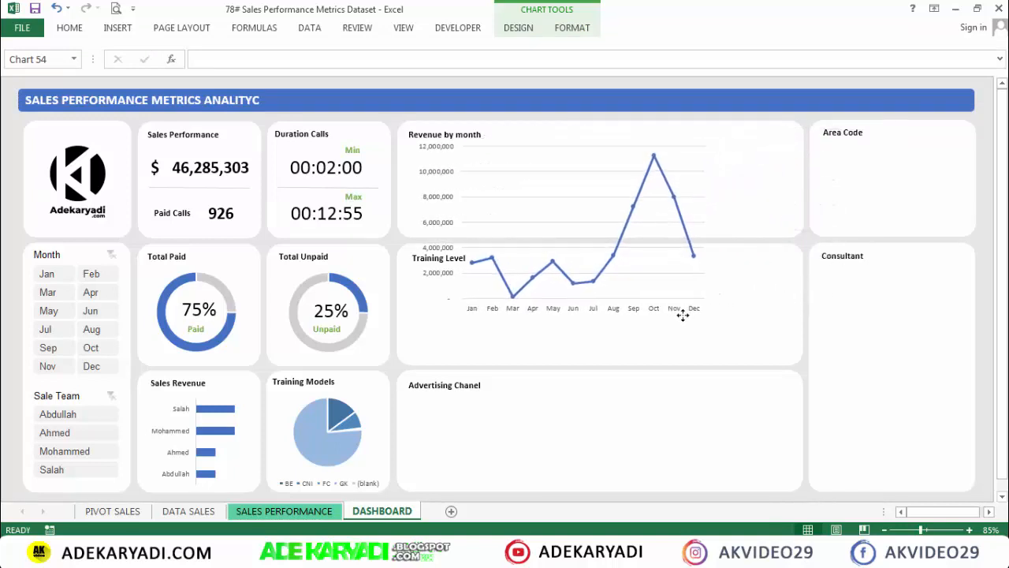
click(575, 222)
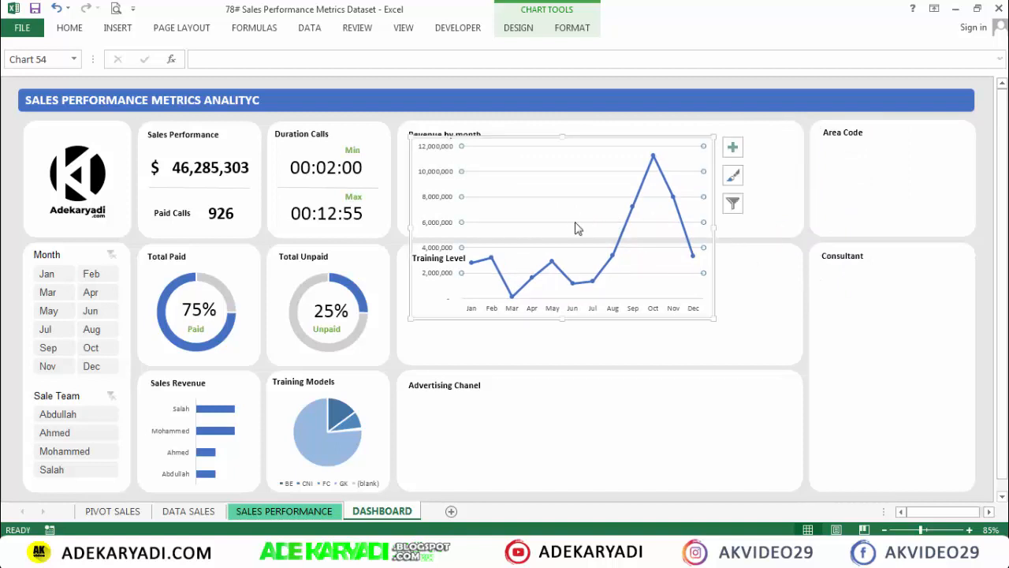
key(Delete)
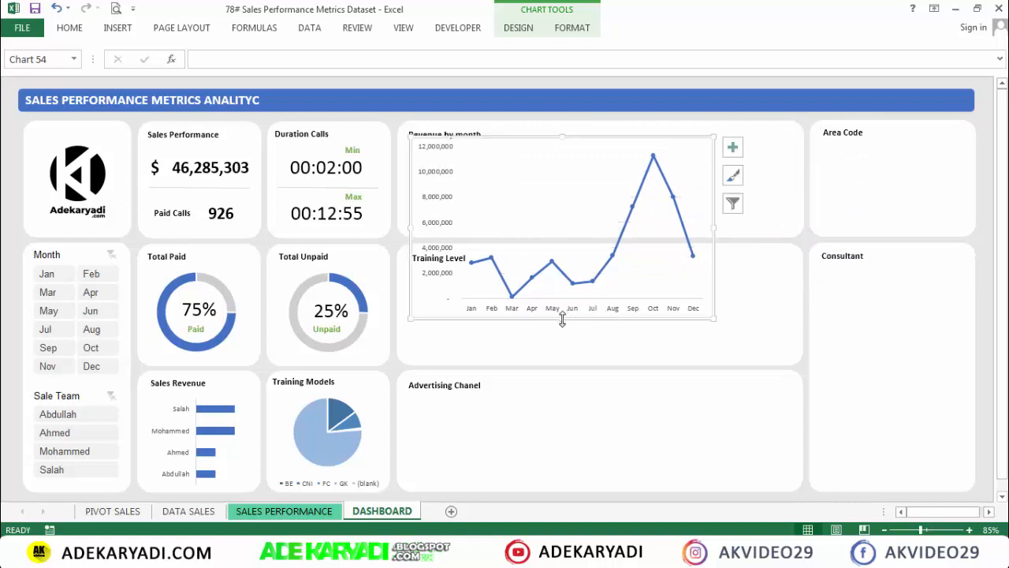
Reduce the line chart's height and widen it to fit inside the Revenue by month card
drag(562, 317, 565, 230)
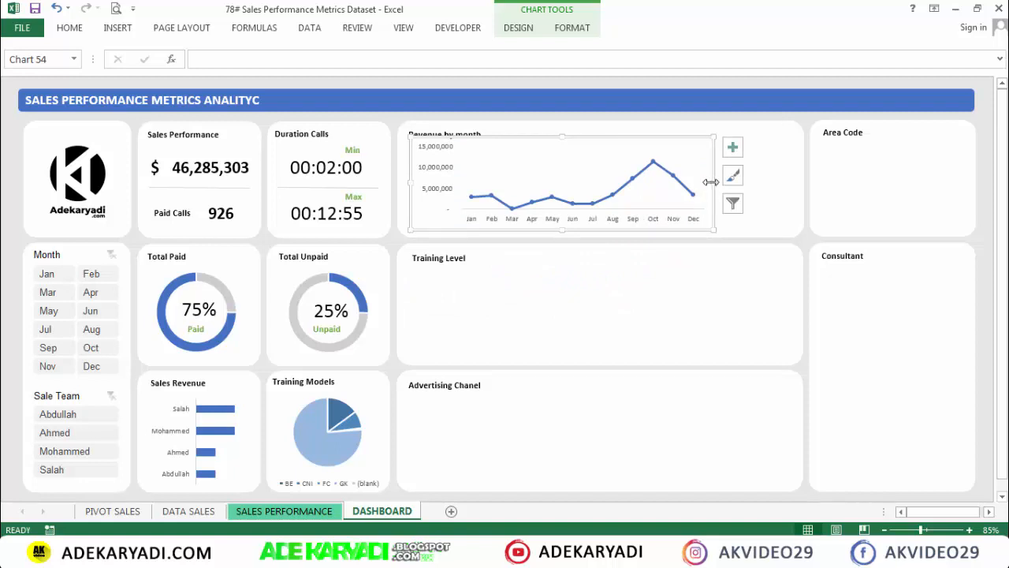
drag(711, 182, 797, 183)
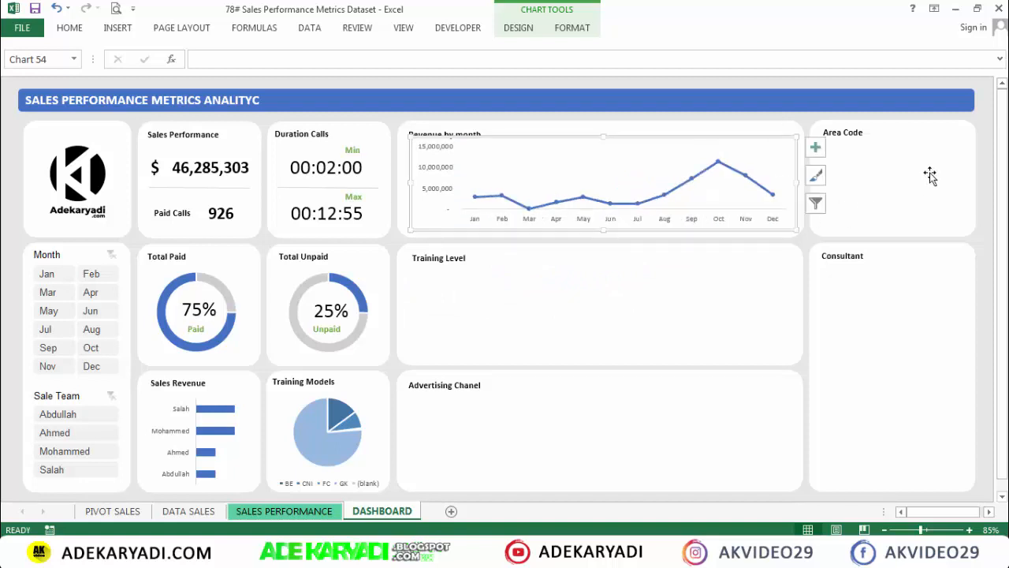
click(991, 130)
Fill the markers of the revenue line series with white, following the reference chart on the SALES PERFORMANCE sheet
click(272, 510)
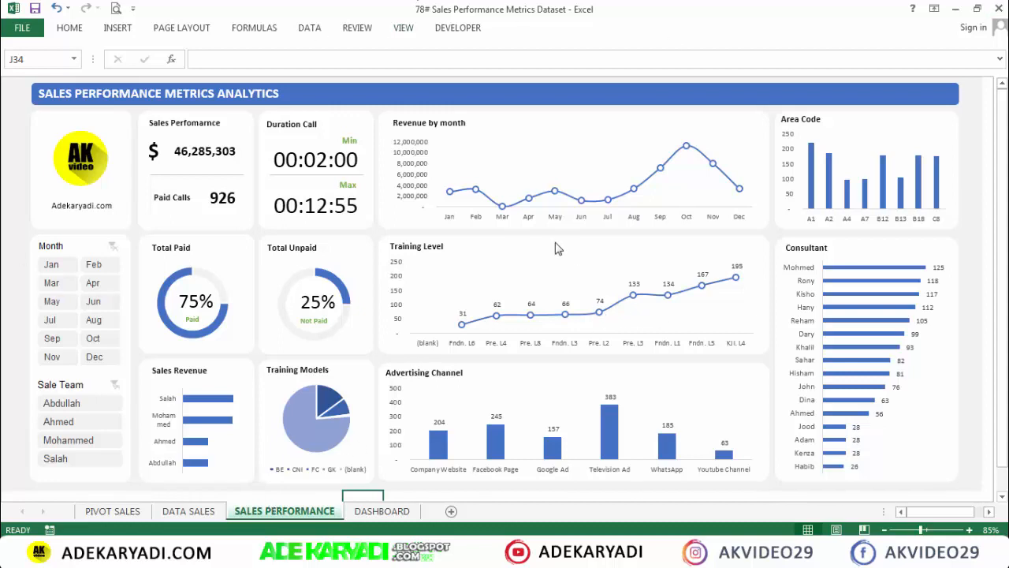
click(394, 513)
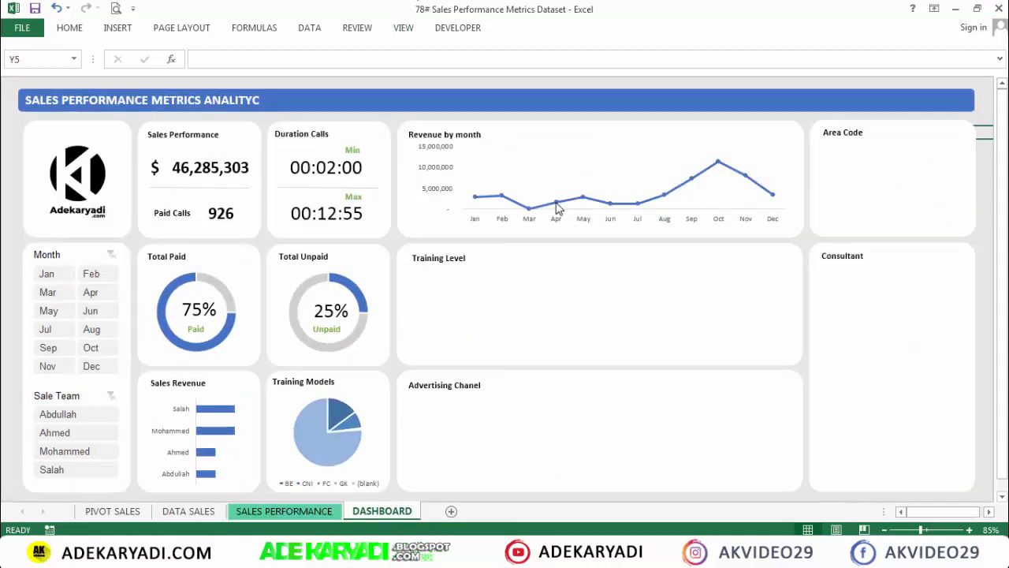
click(582, 163)
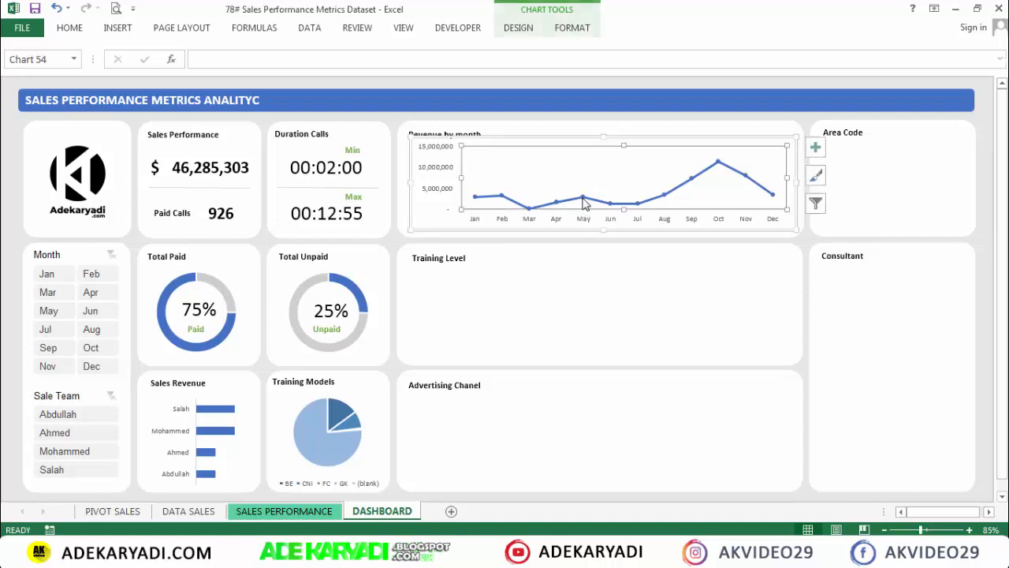
click(582, 198)
right_click(582, 197)
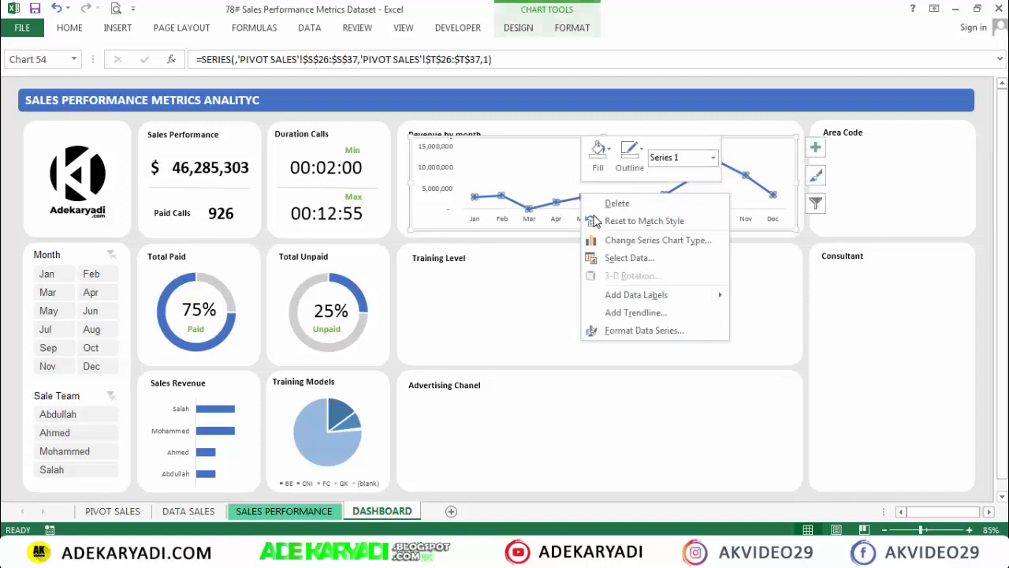
click(570, 39)
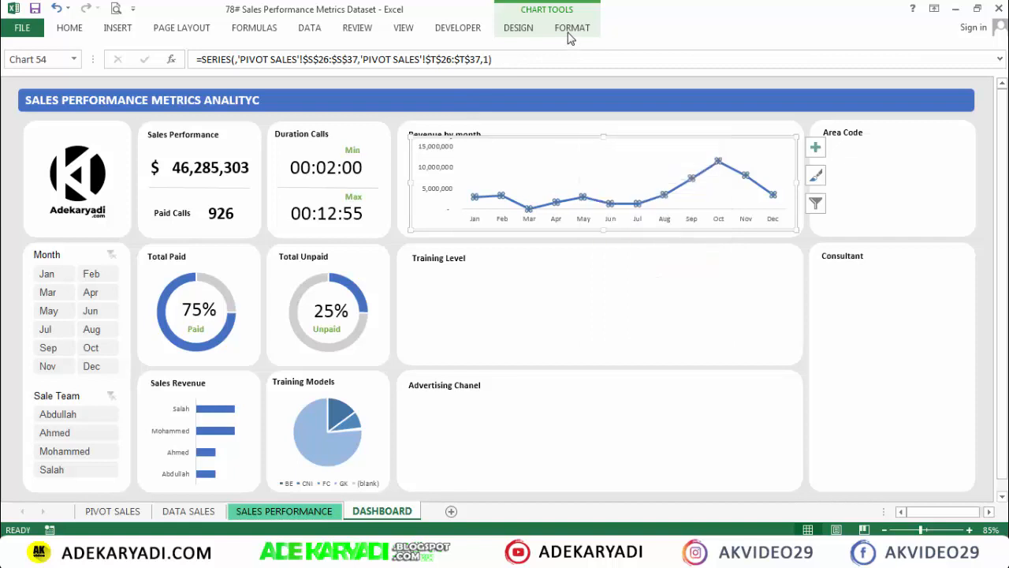
click(571, 29)
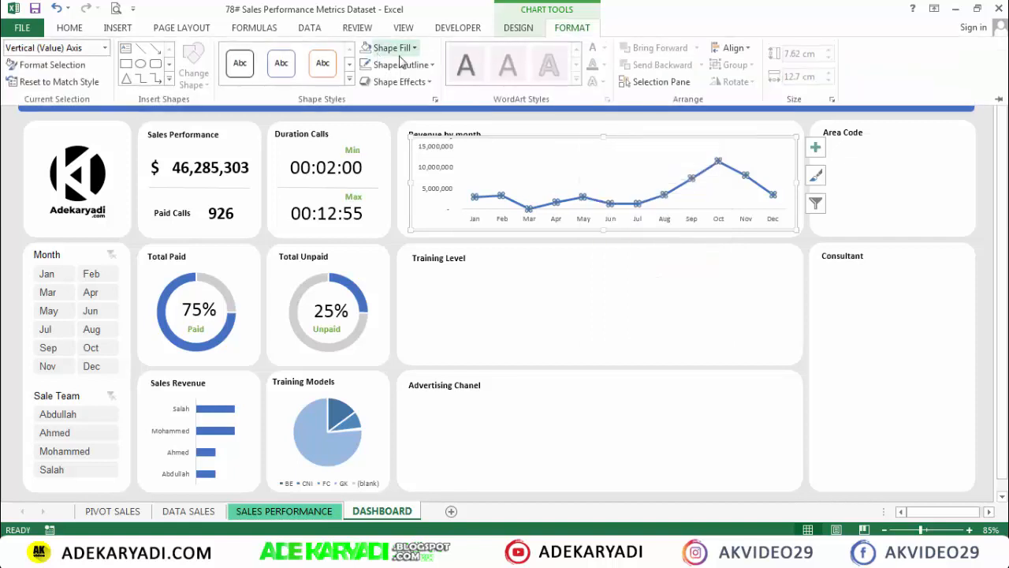
click(392, 47)
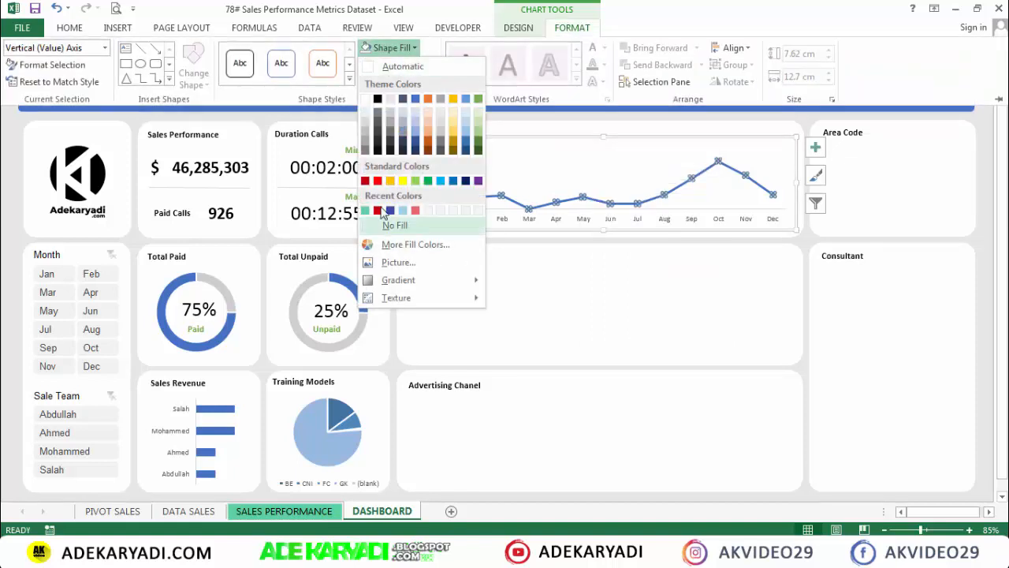
click(365, 100)
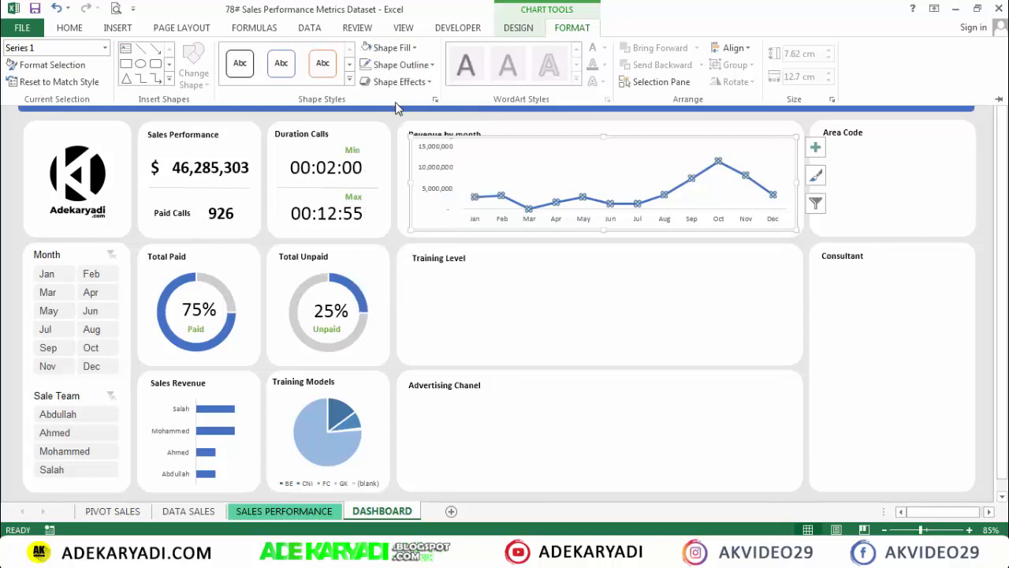
Set the outline of the revenue line series and its markers to the blue theme color
click(431, 65)
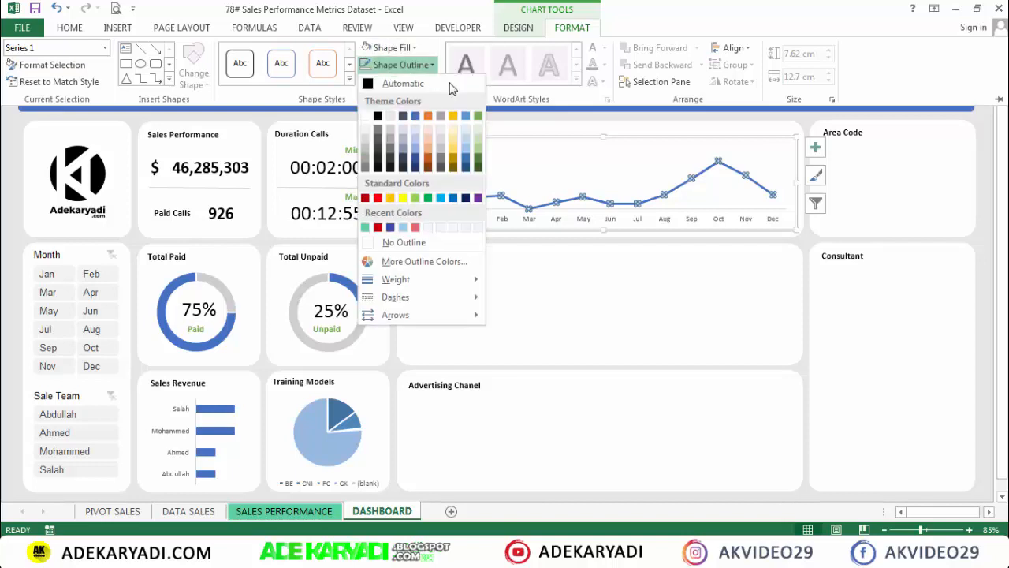
click(413, 116)
click(999, 98)
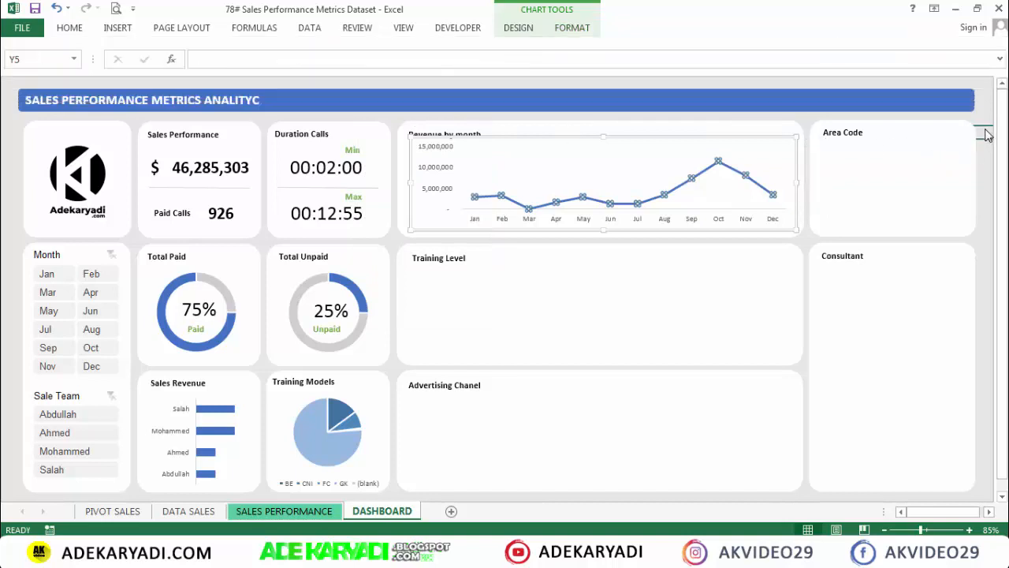
click(987, 132)
Change the outline weight of the revenue line series and save the workbook
click(721, 165)
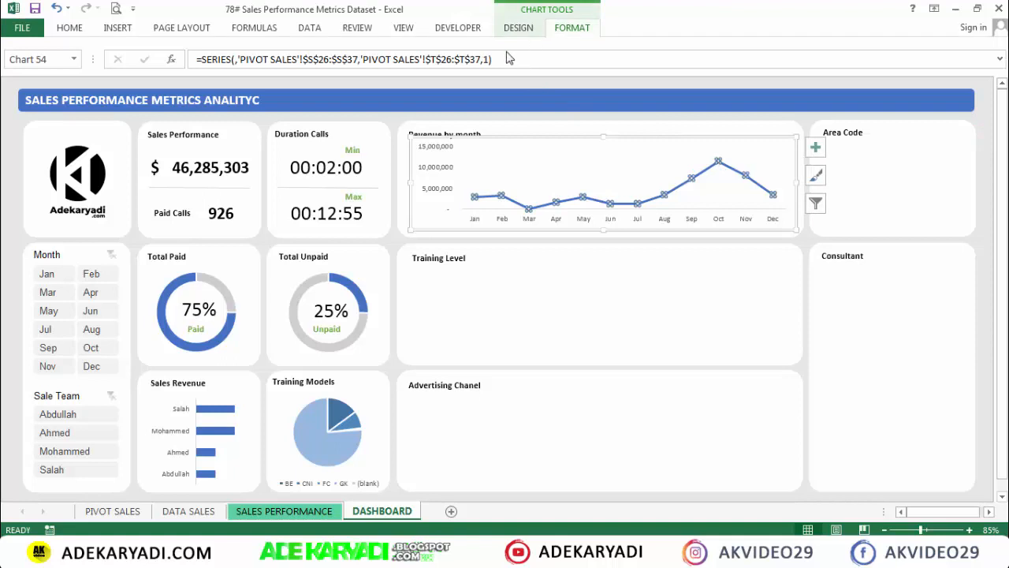
click(559, 32)
click(402, 64)
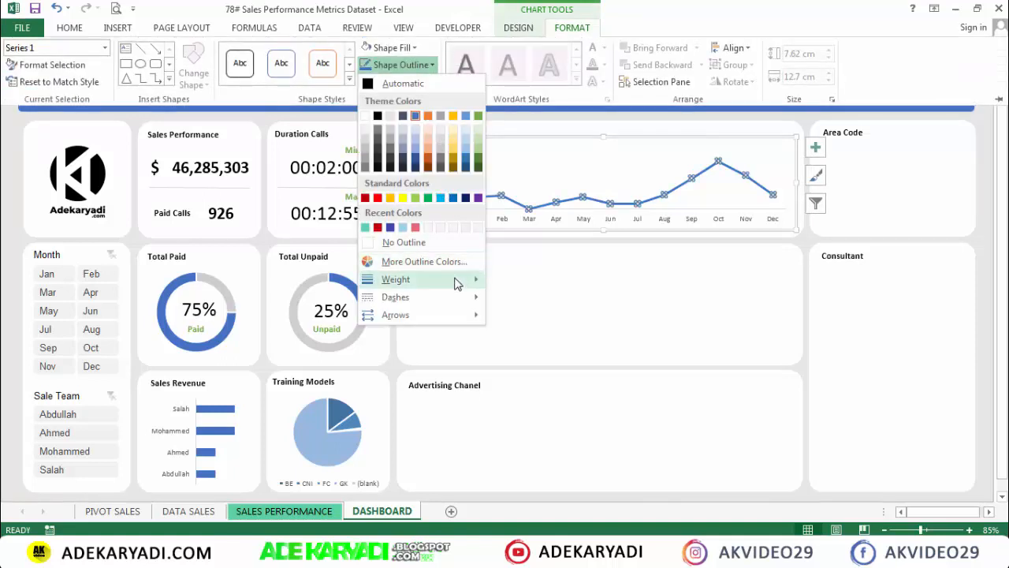
mouse_move(458, 280)
click(554, 359)
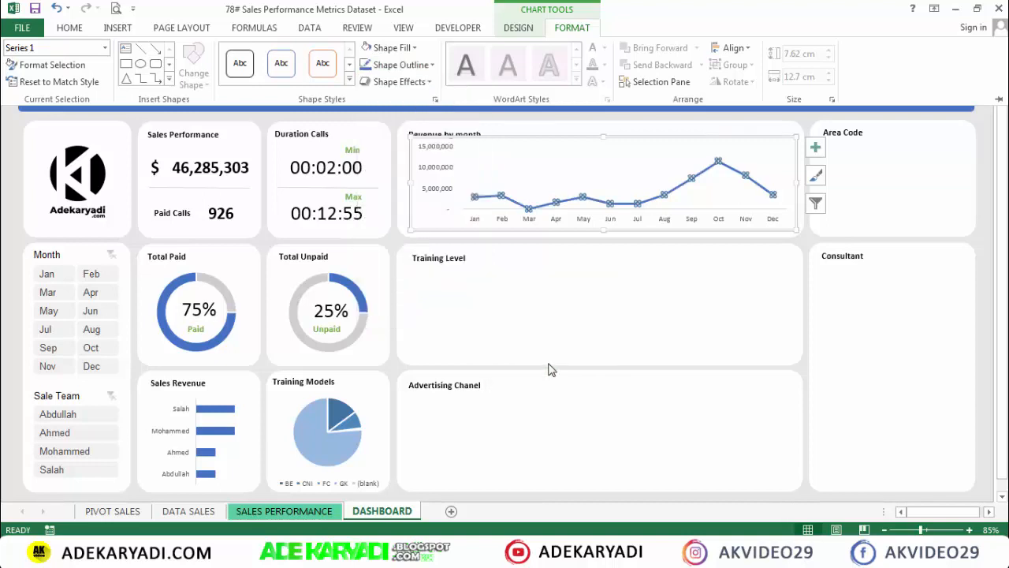
click(985, 119)
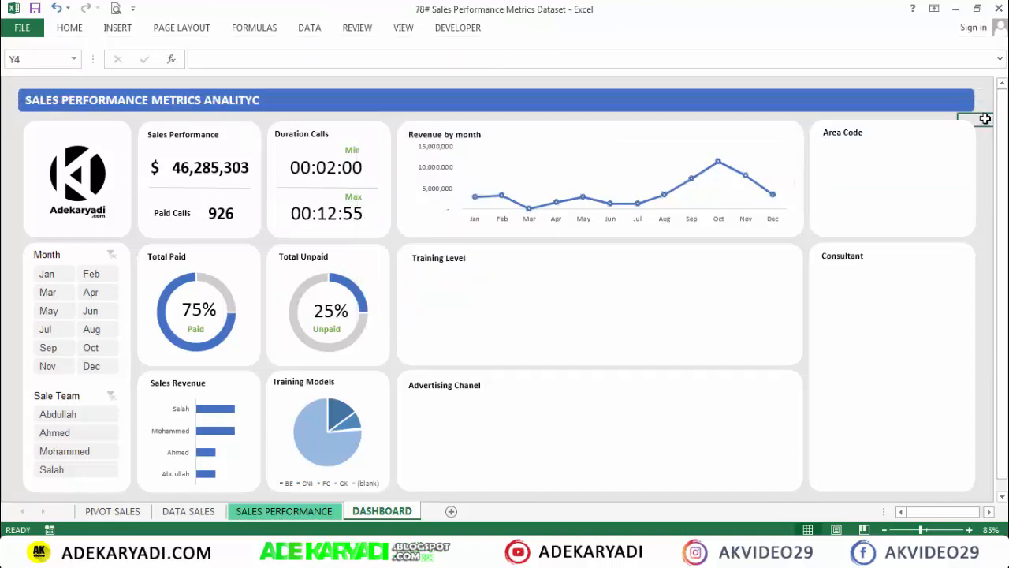
click(34, 9)
Extend the revenue chart's lower edge slightly to the bottom of its card and save the workbook
click(718, 166)
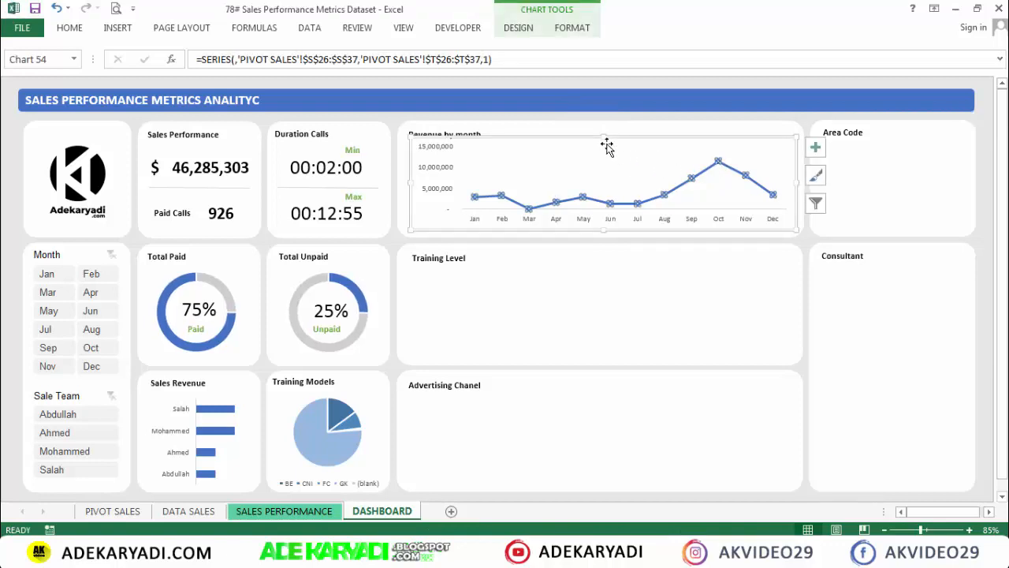
drag(604, 230, 604, 236)
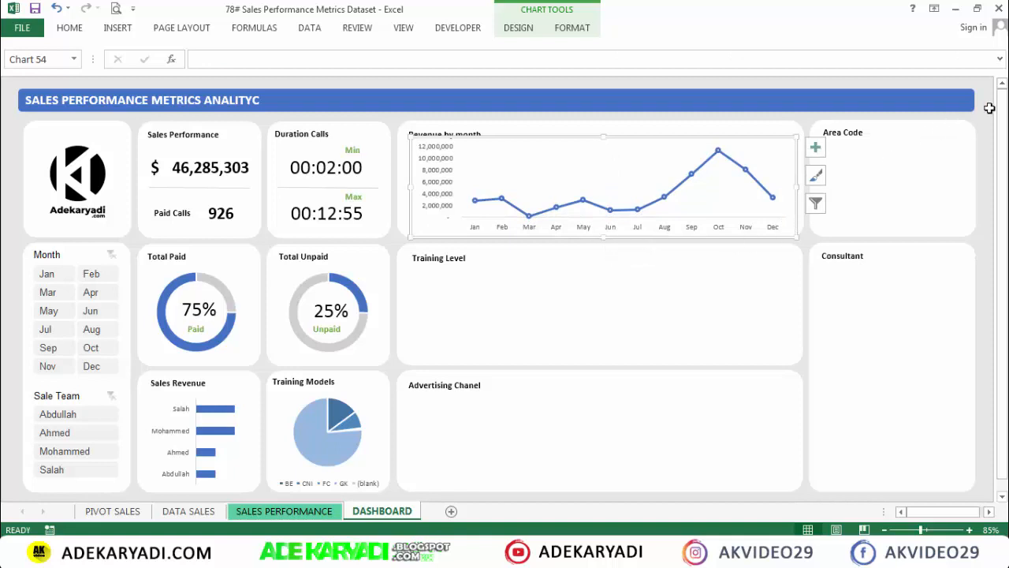
click(990, 108)
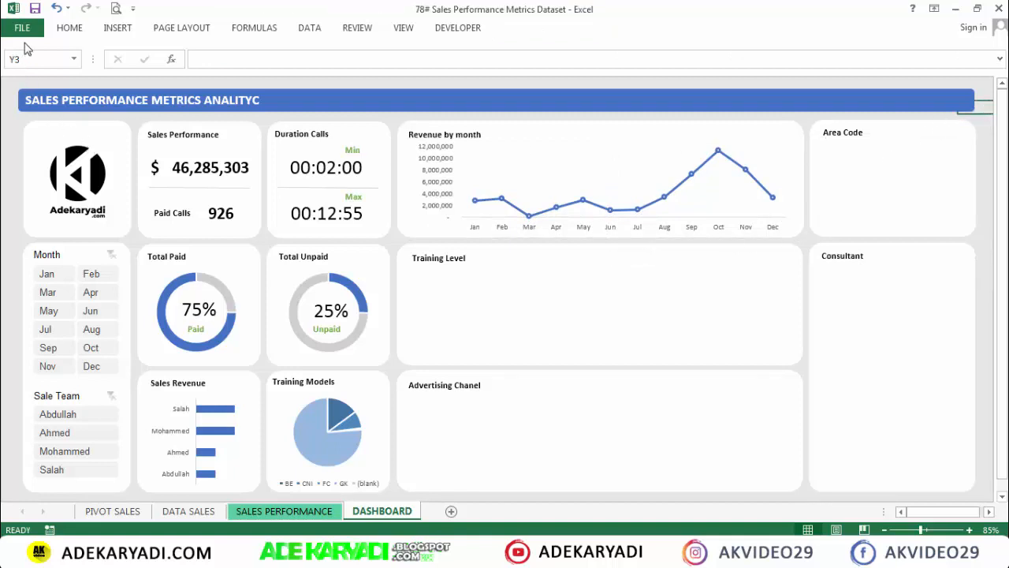
click(35, 8)
Lower the revenue chart's upper edge slightly so it clears the Revenue by month title
click(599, 163)
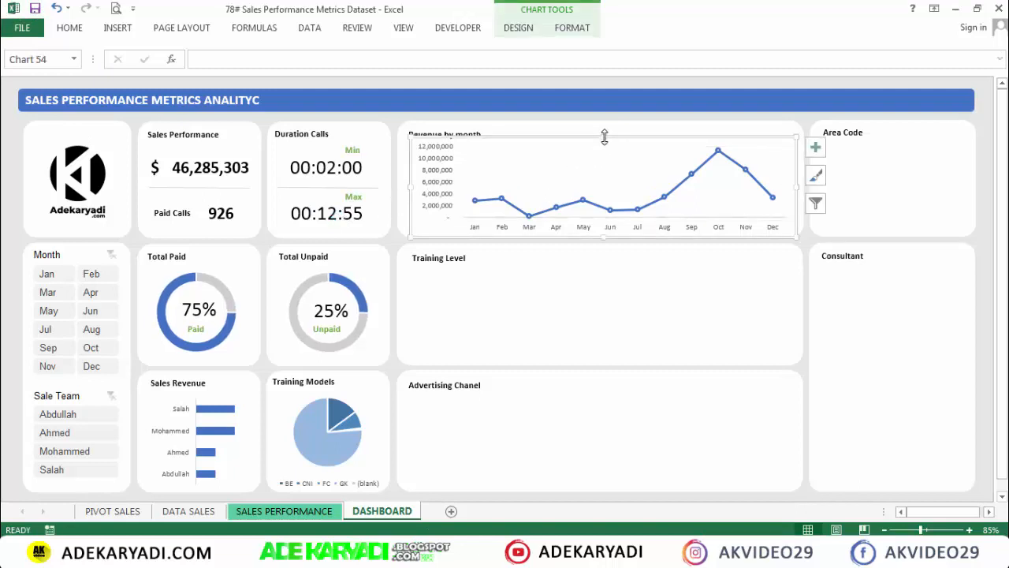
drag(605, 136, 605, 142)
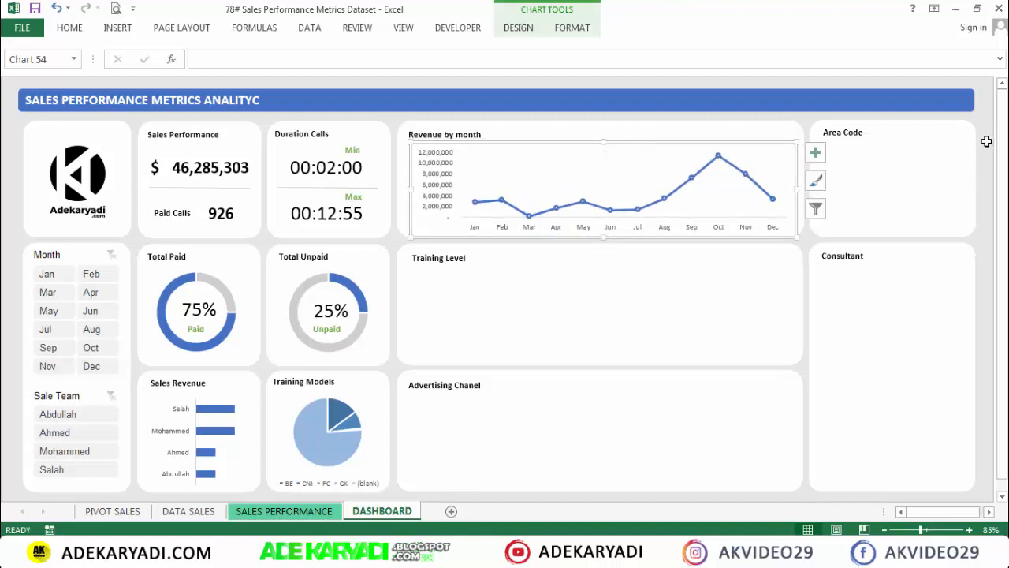
click(987, 142)
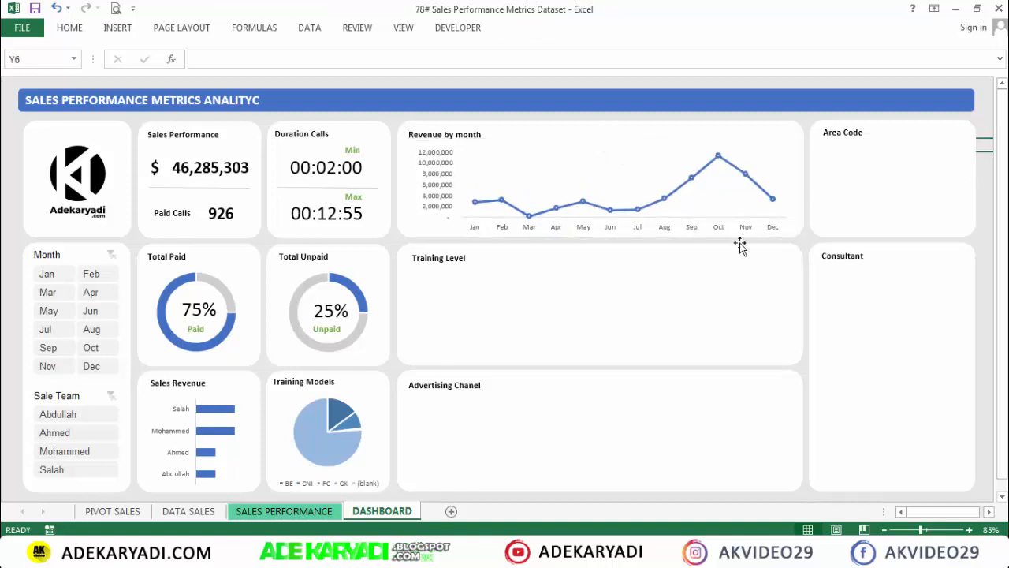
Copy the monthly Sum of Paid Fees pivot table on the PIVOT SALES sheet and paste it at cell V25
click(337, 514)
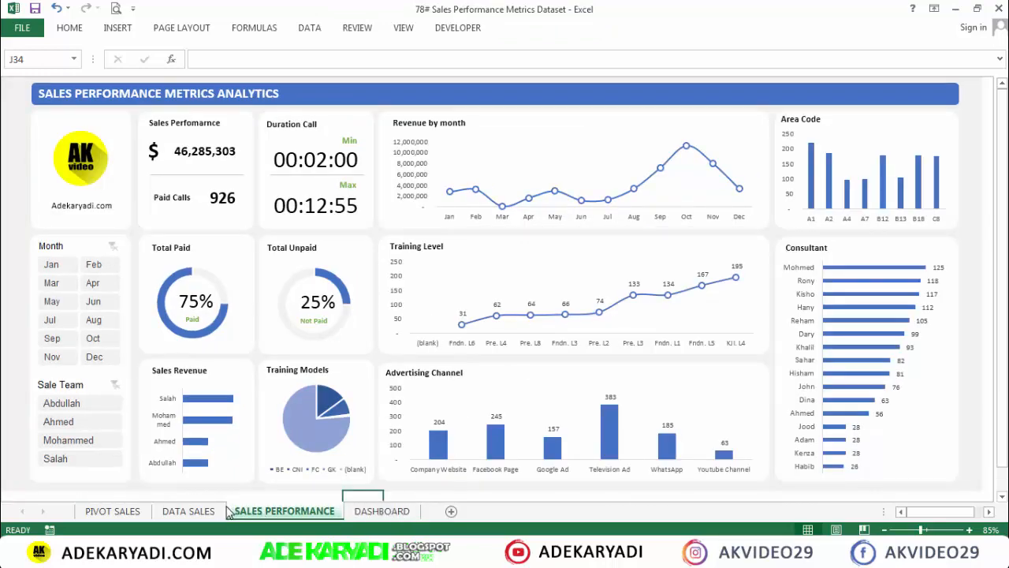
click(119, 512)
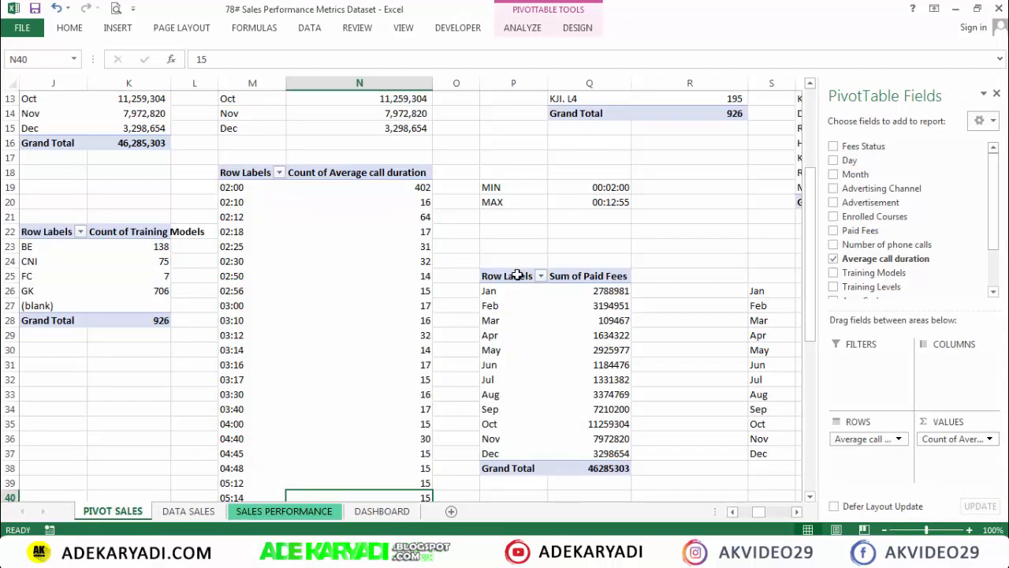
drag(517, 275, 593, 467)
key(ctrl+c)
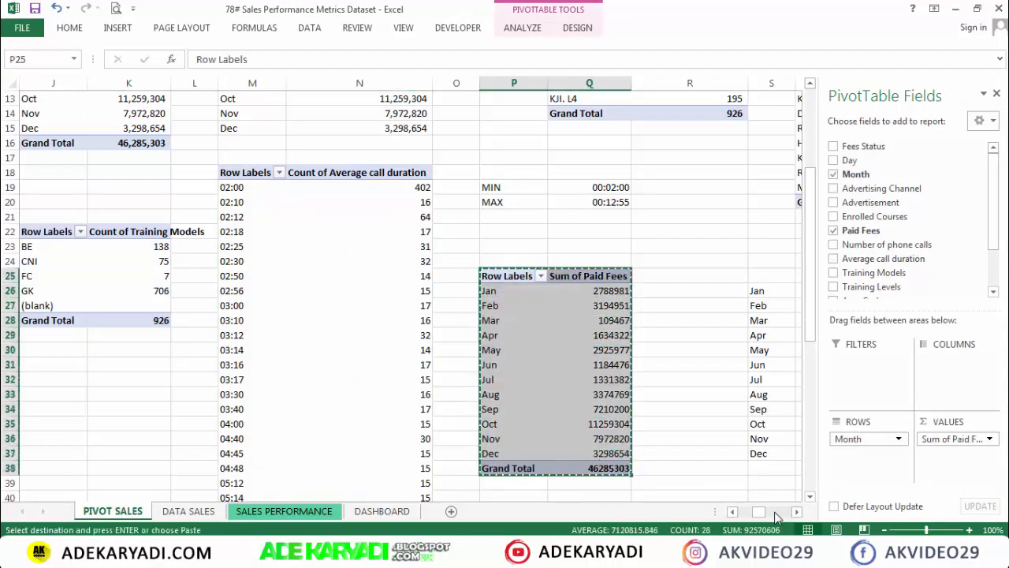
click(796, 512)
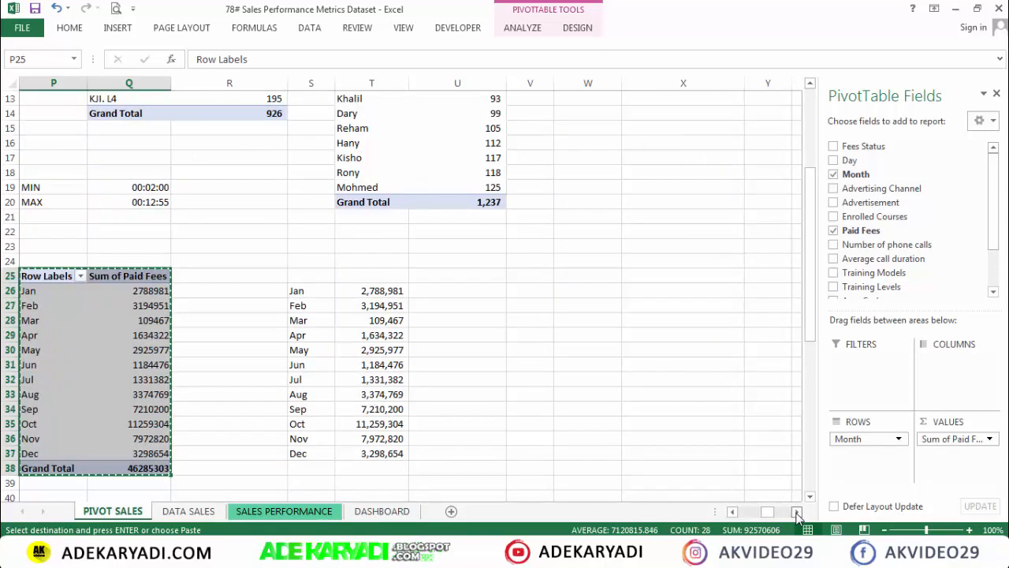
click(466, 264)
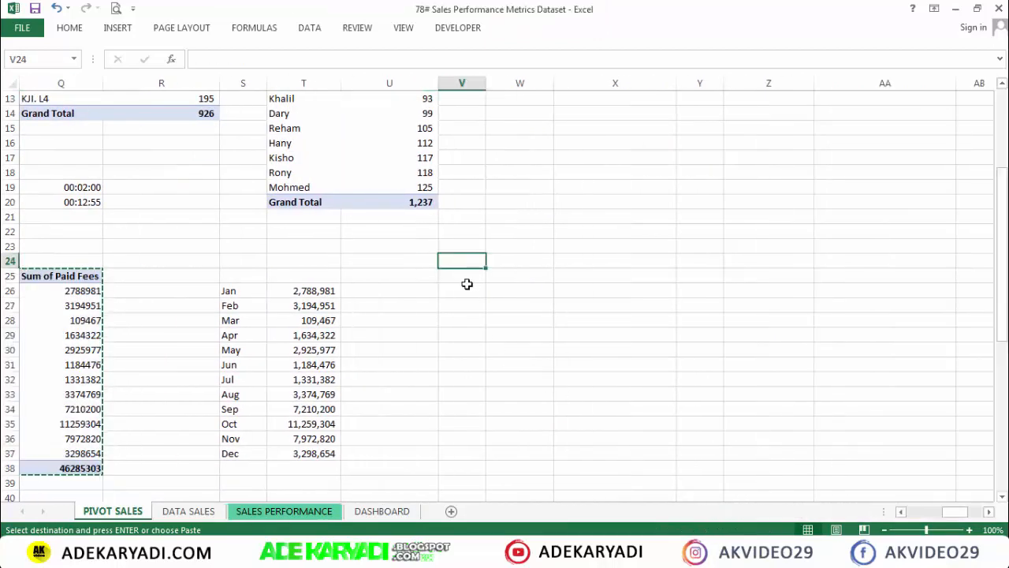
click(467, 288)
click(468, 274)
key(ctrl+v)
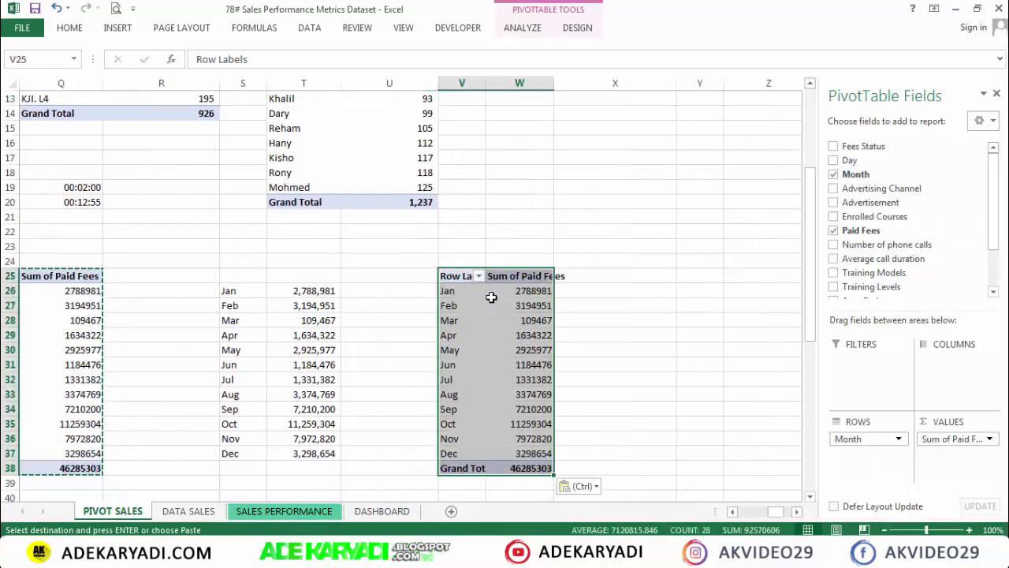
Replace Month and Paid Fees in the pasted pivot table with Training Levels as rows and its count as values
click(446, 305)
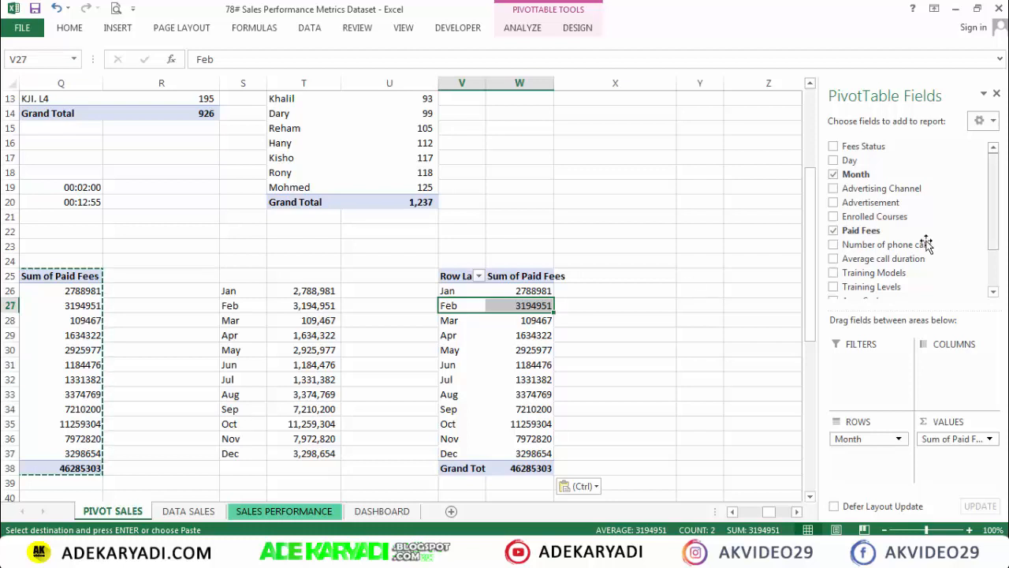
click(834, 231)
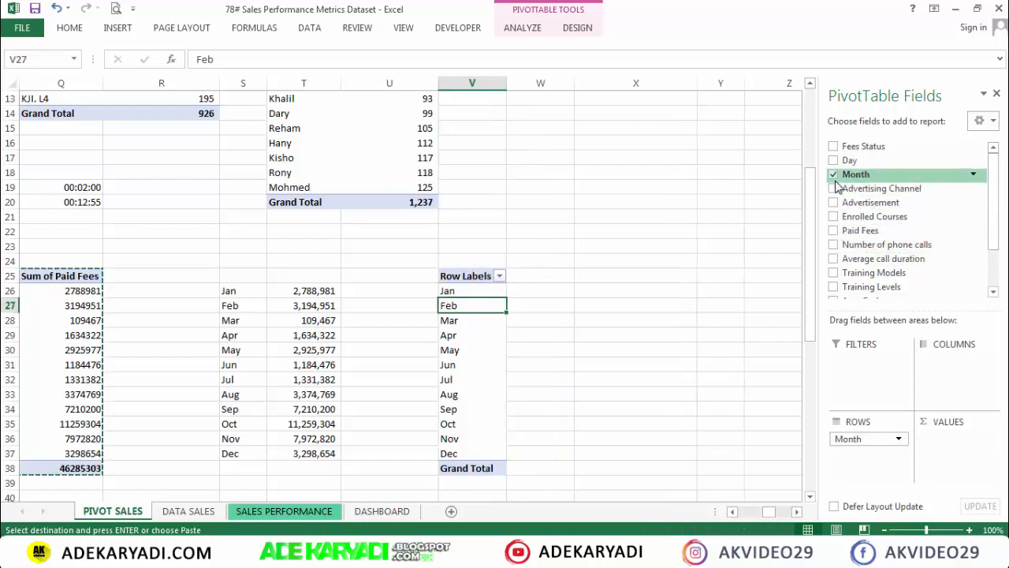
click(834, 174)
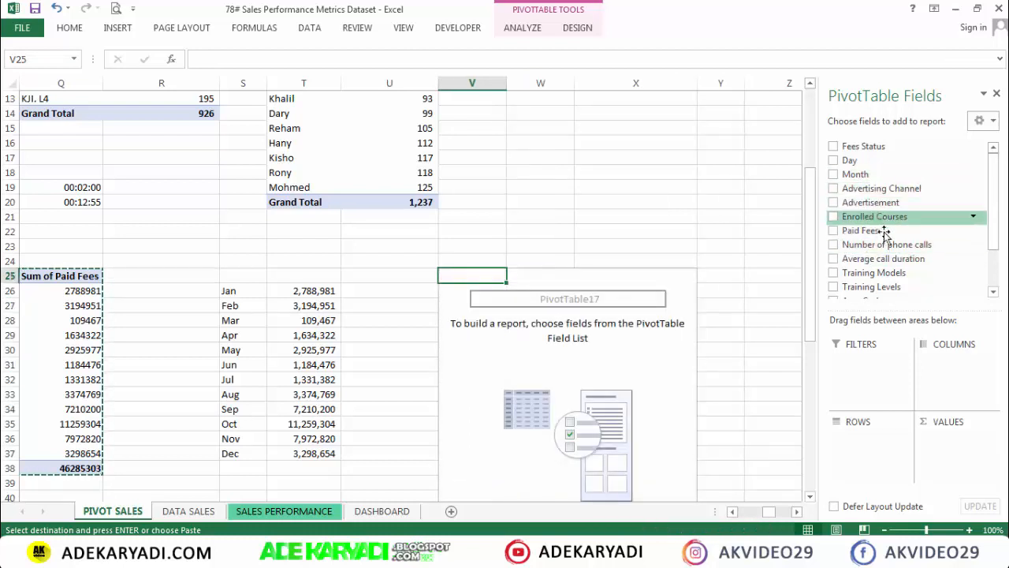
drag(883, 289, 907, 446)
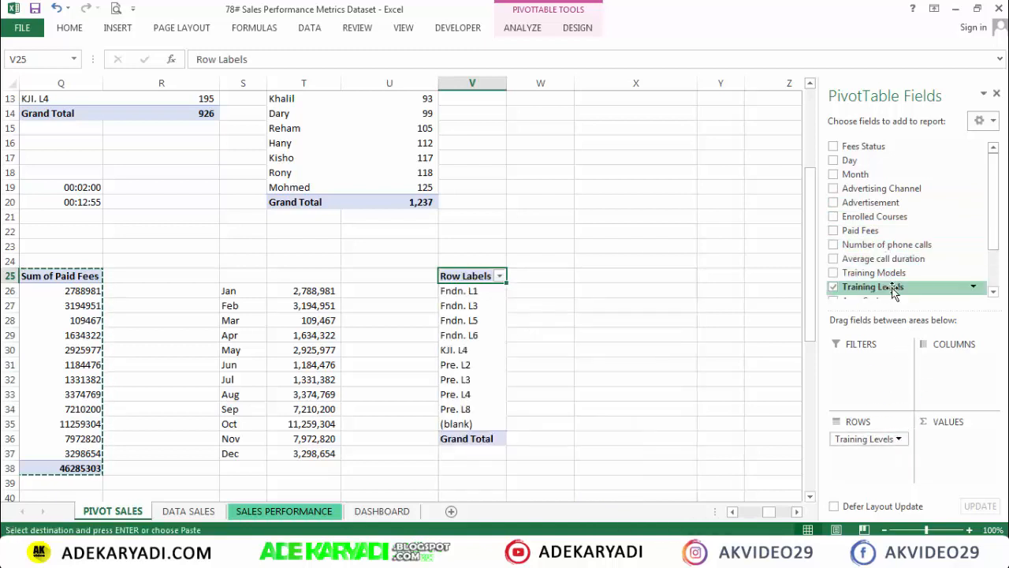
drag(901, 287, 951, 445)
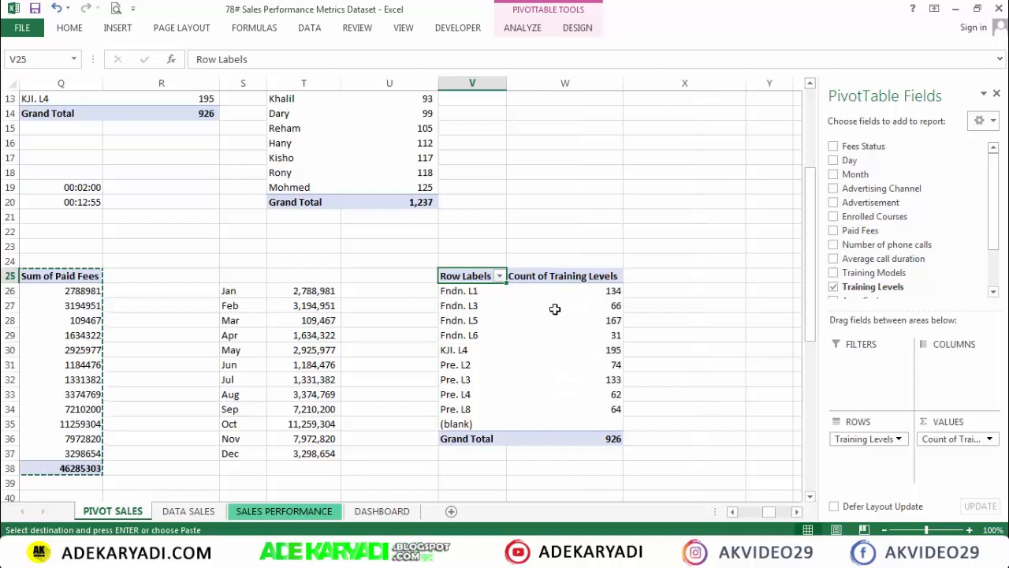
Insert a Line with Markers PivotChart from the Training Levels pivot table on the PIVOT SALES sheet
click(329, 512)
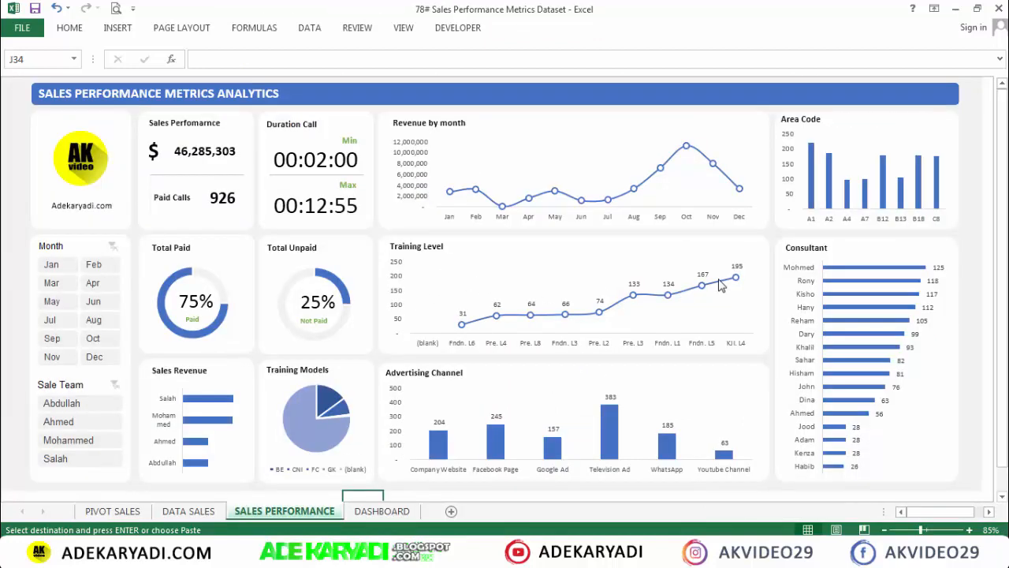
click(386, 510)
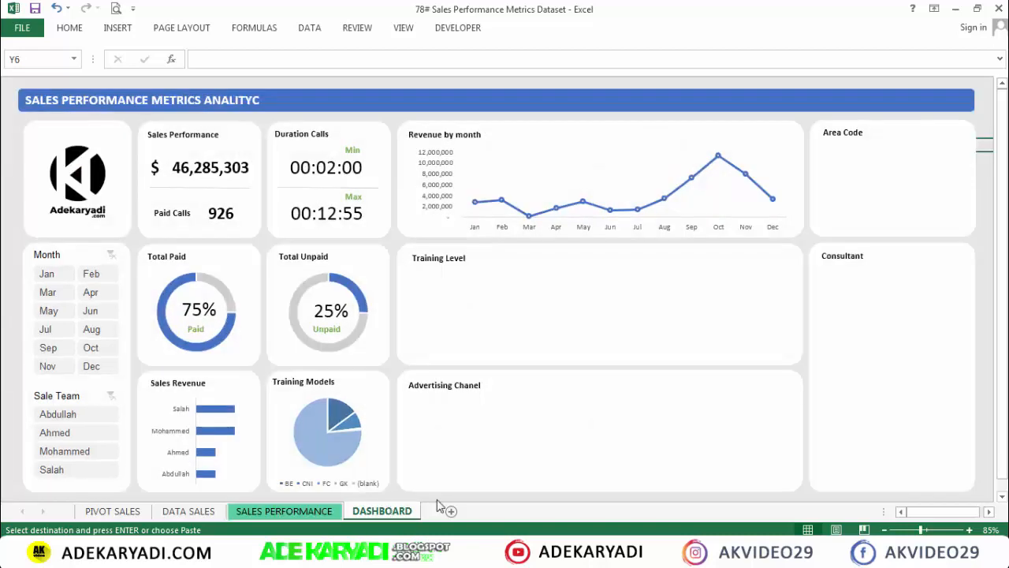
click(101, 512)
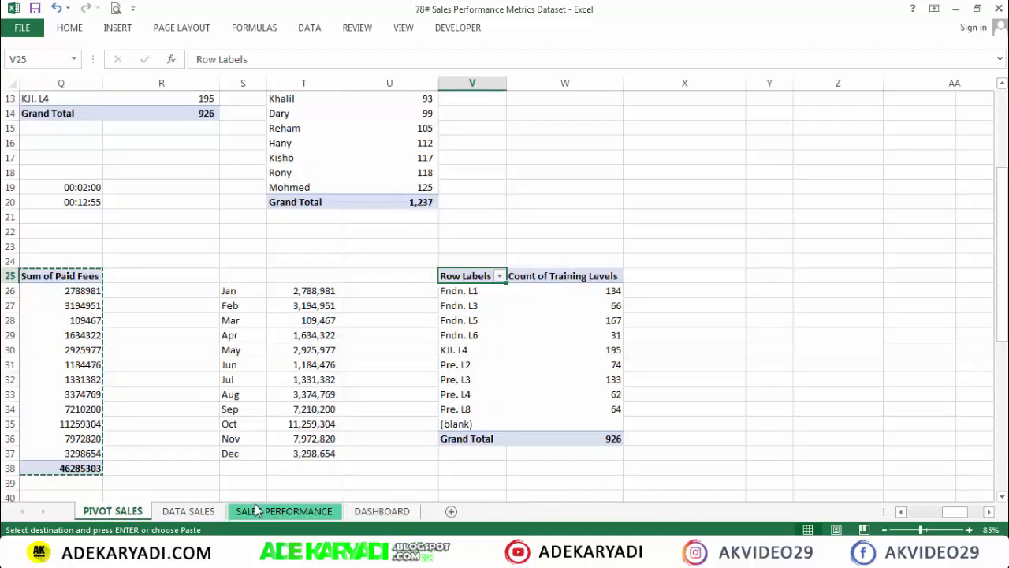
click(563, 305)
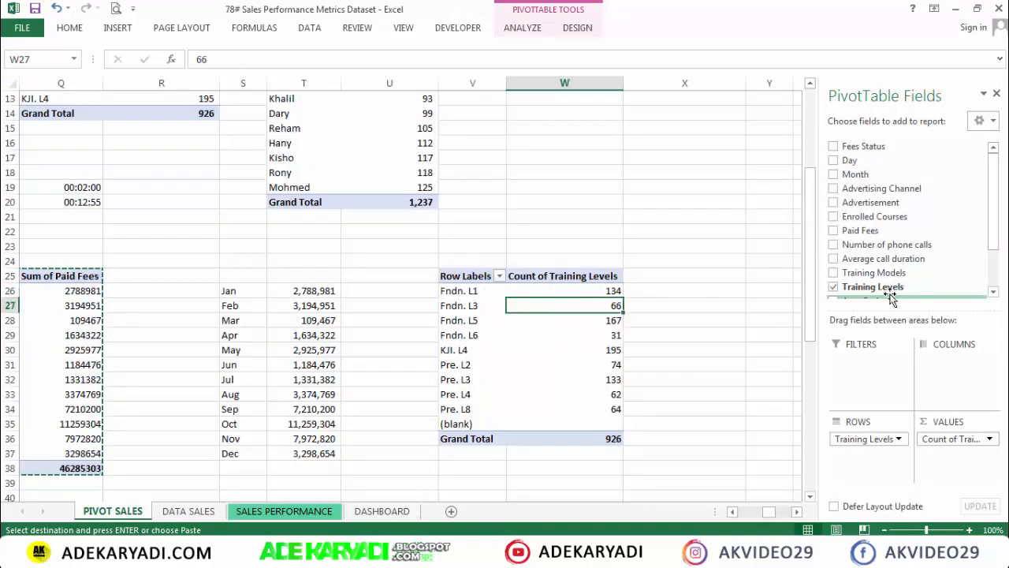
click(522, 28)
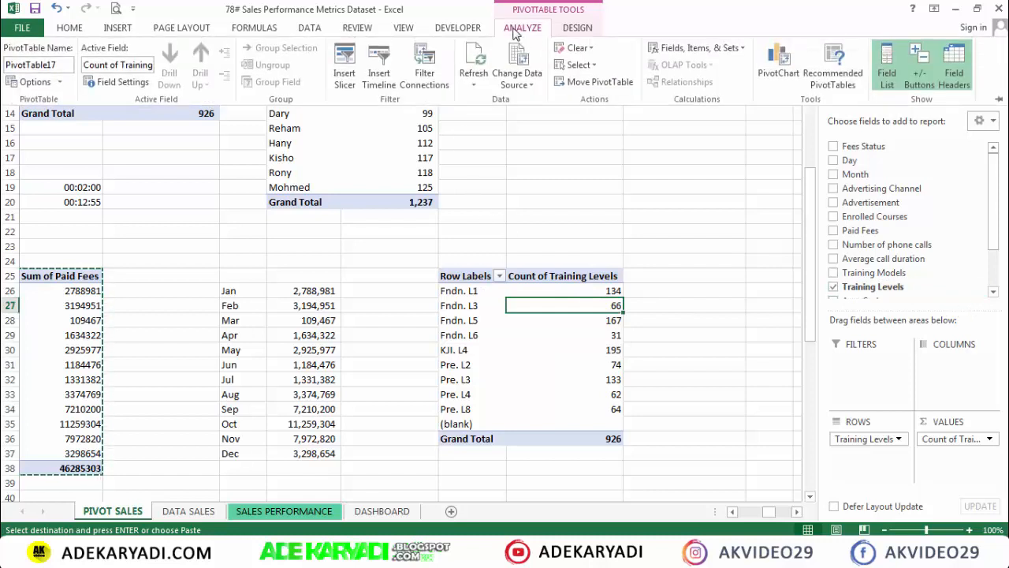
click(779, 64)
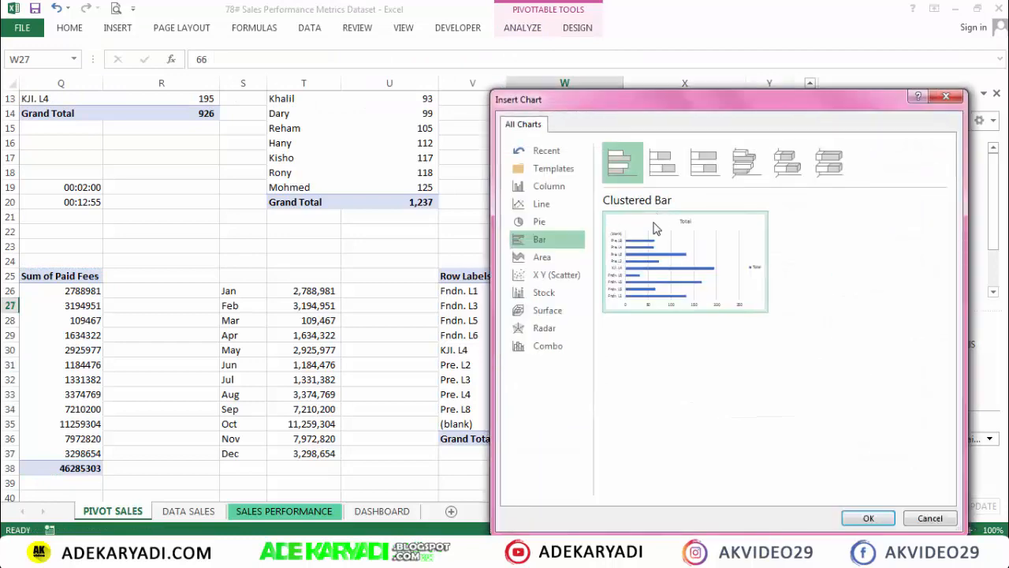
click(543, 203)
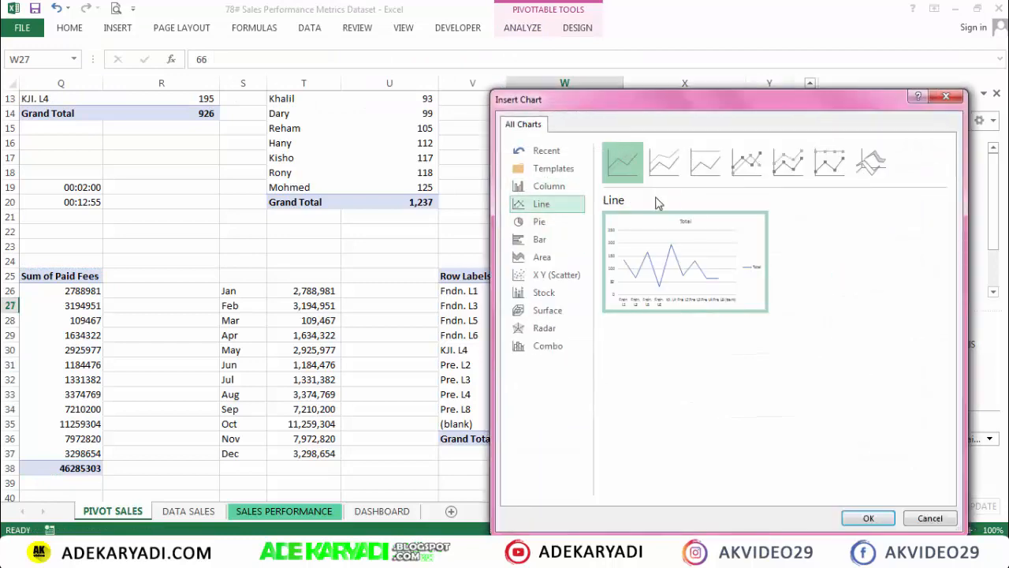
click(755, 175)
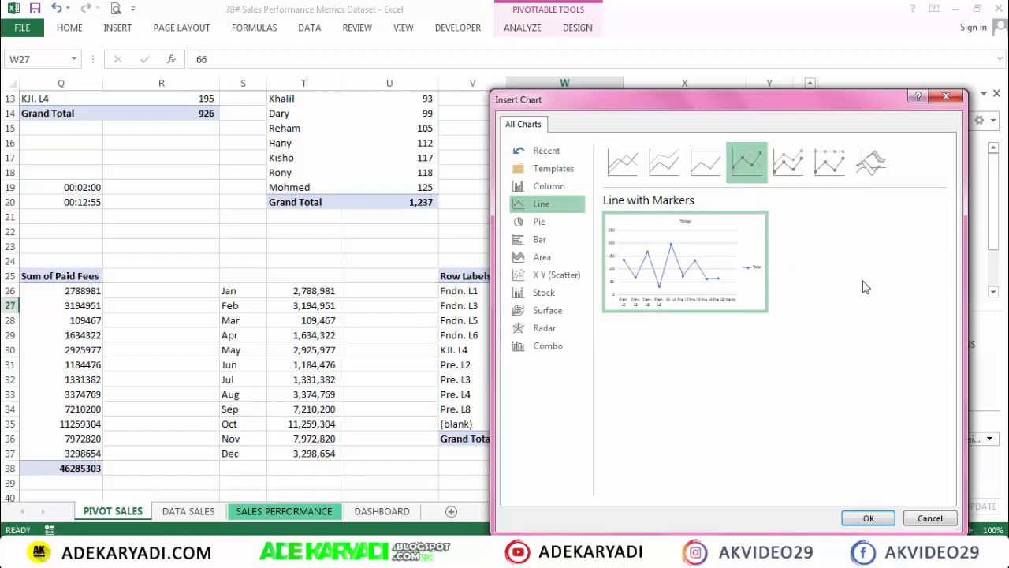
click(868, 518)
click(748, 414)
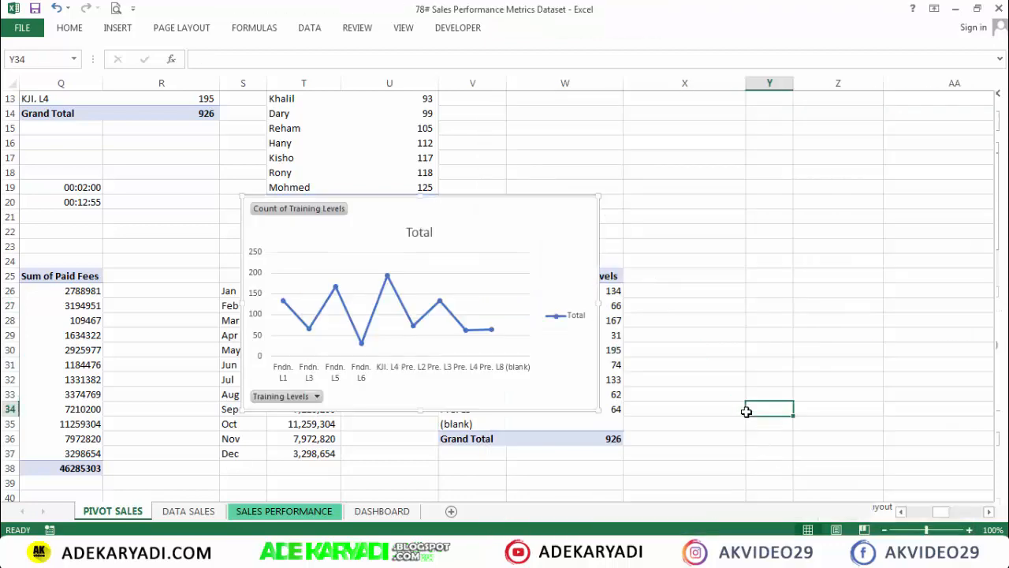
click(508, 222)
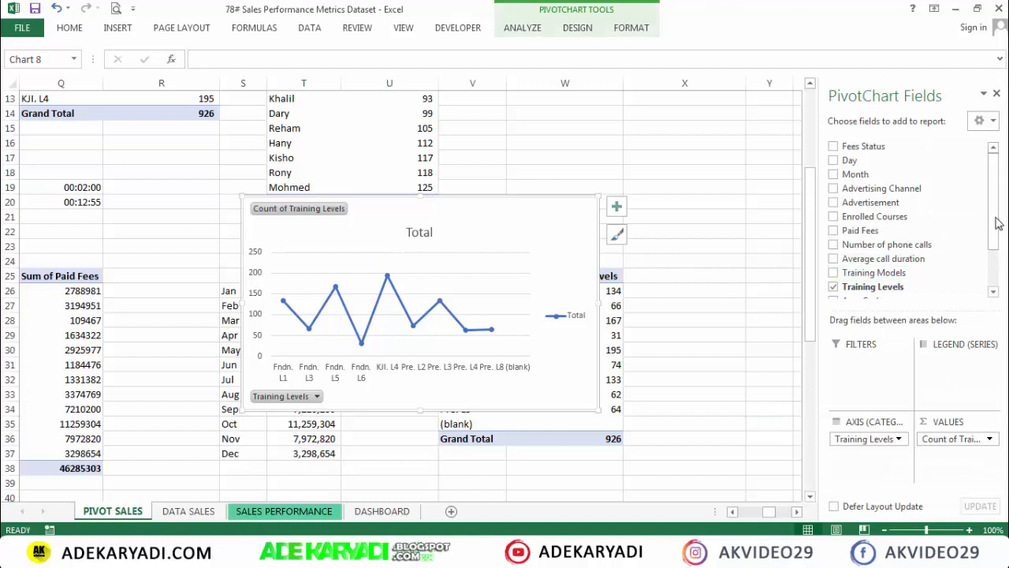
drag(997, 227, 998, 265)
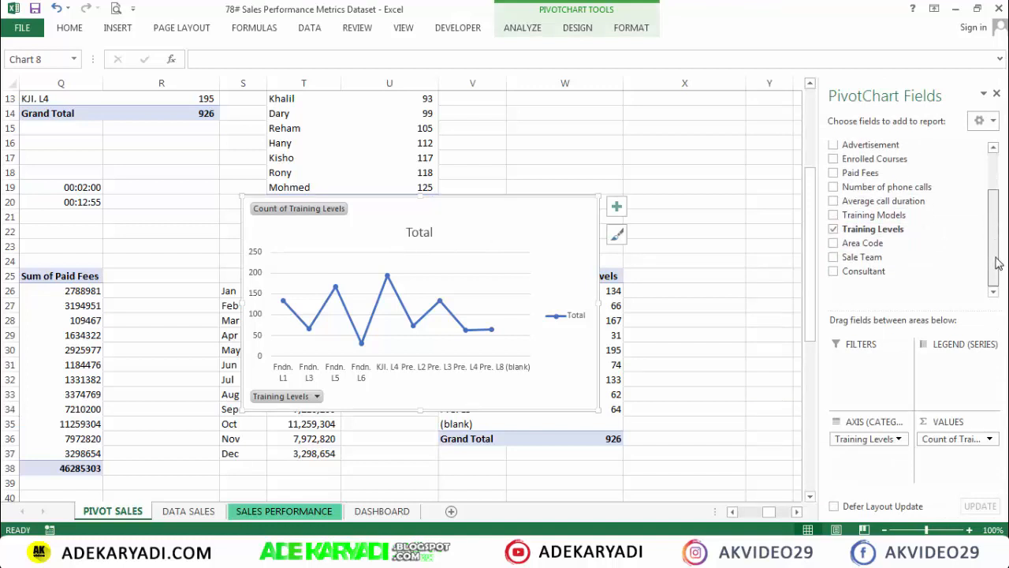
click(694, 247)
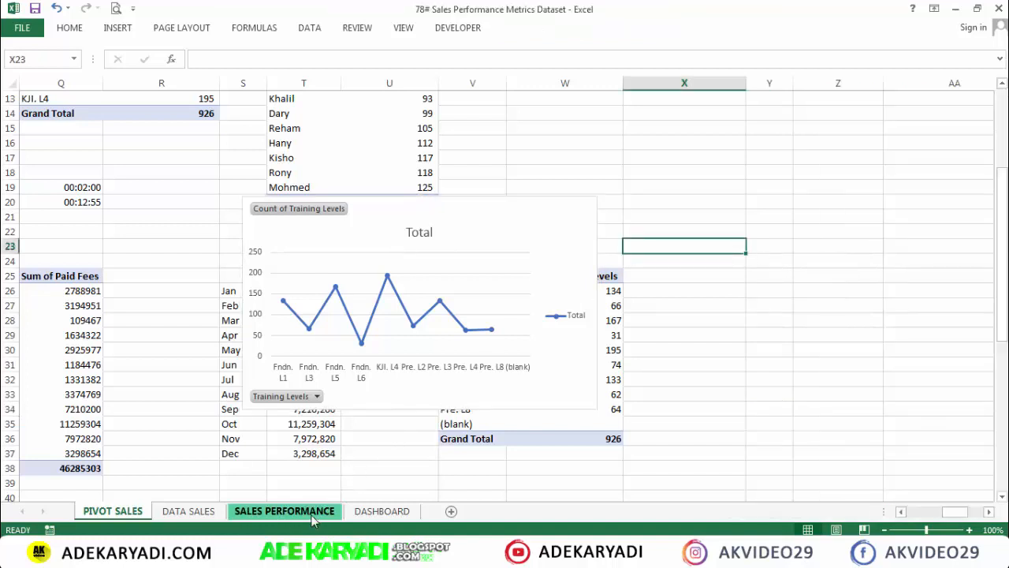
click(294, 511)
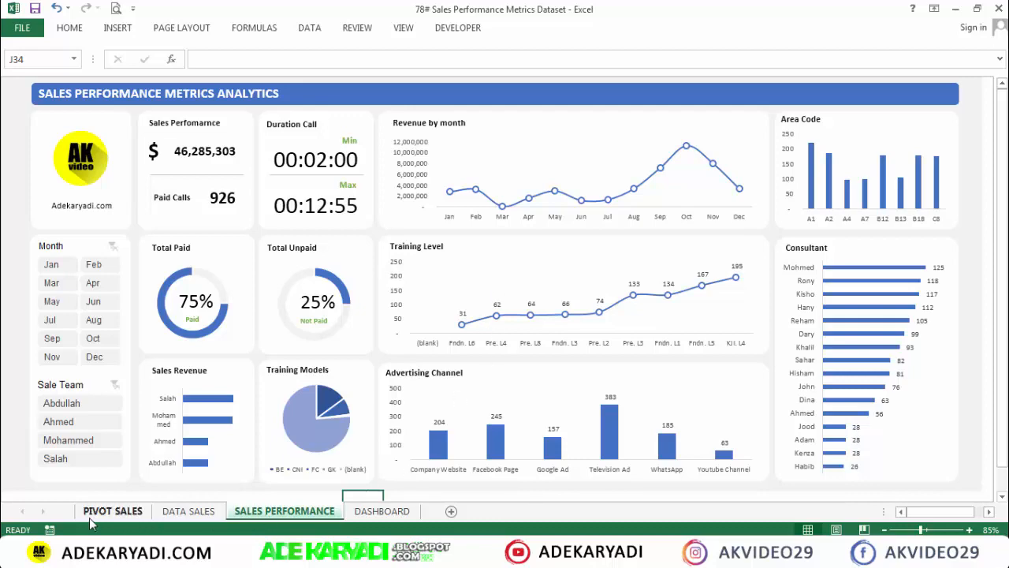
click(204, 517)
click(112, 511)
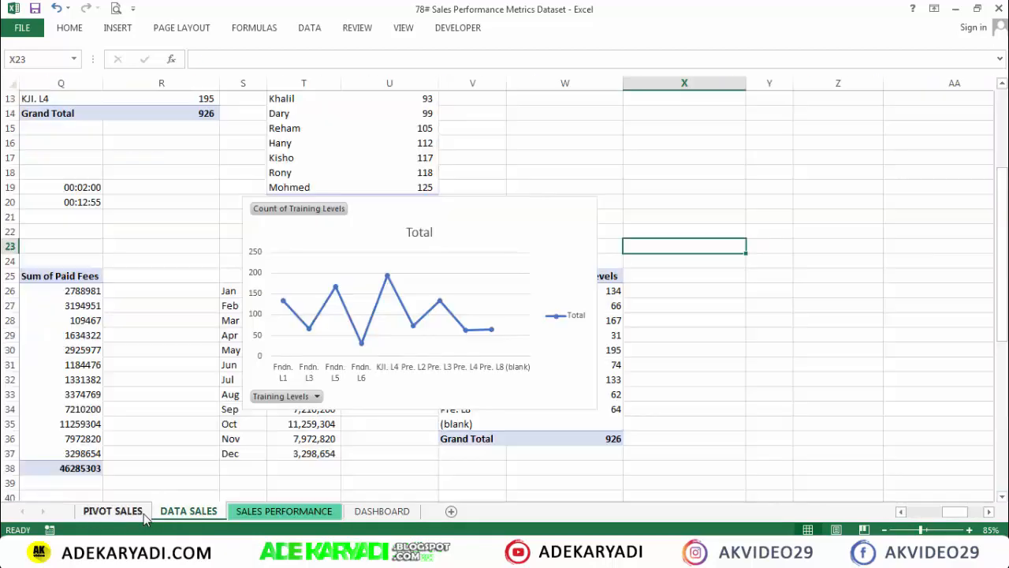
Move the Training Levels chart off its pivot table and hide all of the chart's field buttons
drag(580, 206, 839, 202)
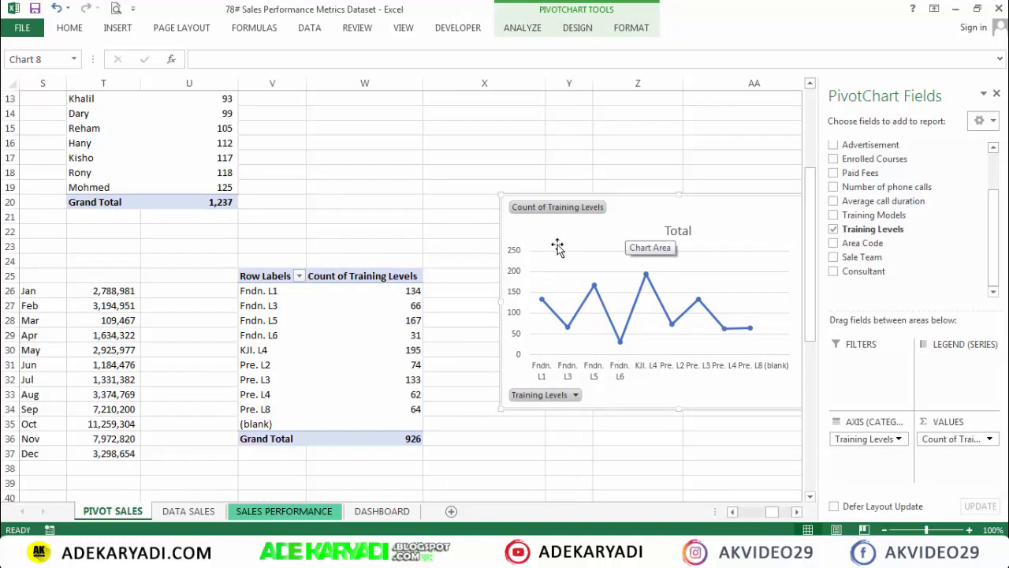
click(523, 29)
click(773, 75)
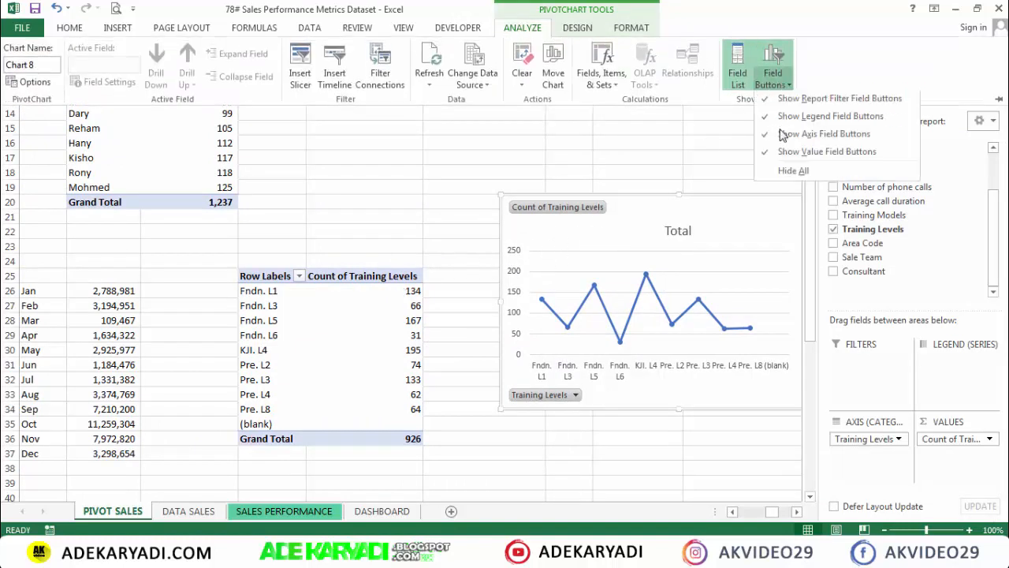
click(793, 170)
key(ctrl+F1)
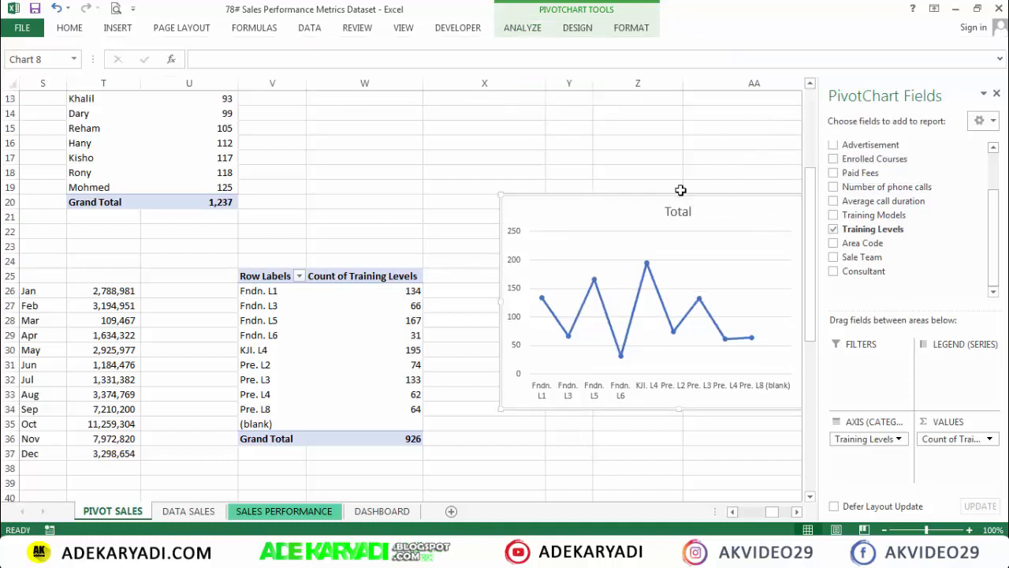
Bring the whole Training Levels chart into the visible sheet area and delete its legend and title
drag(700, 196, 613, 172)
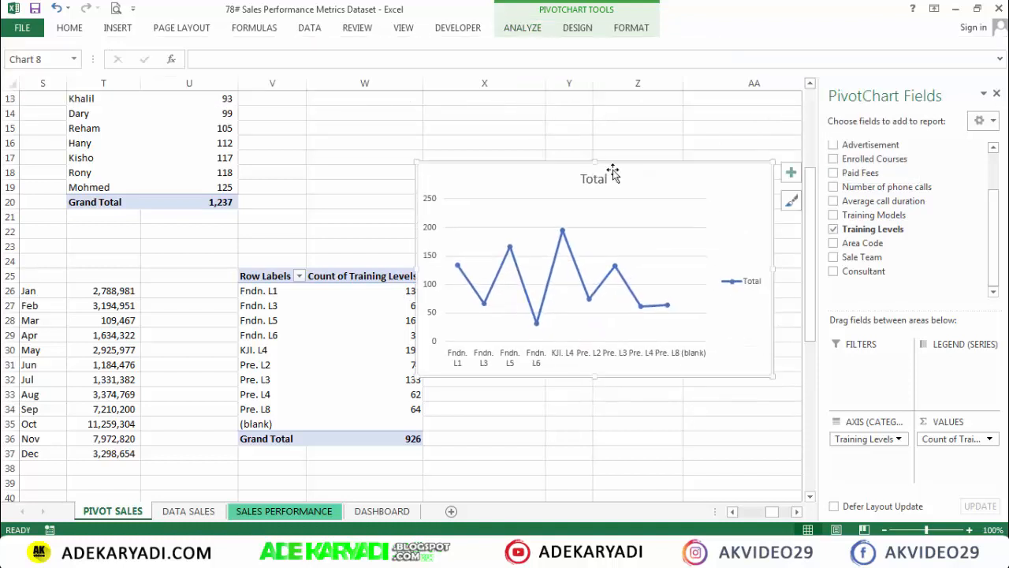
click(734, 283)
key(Delete)
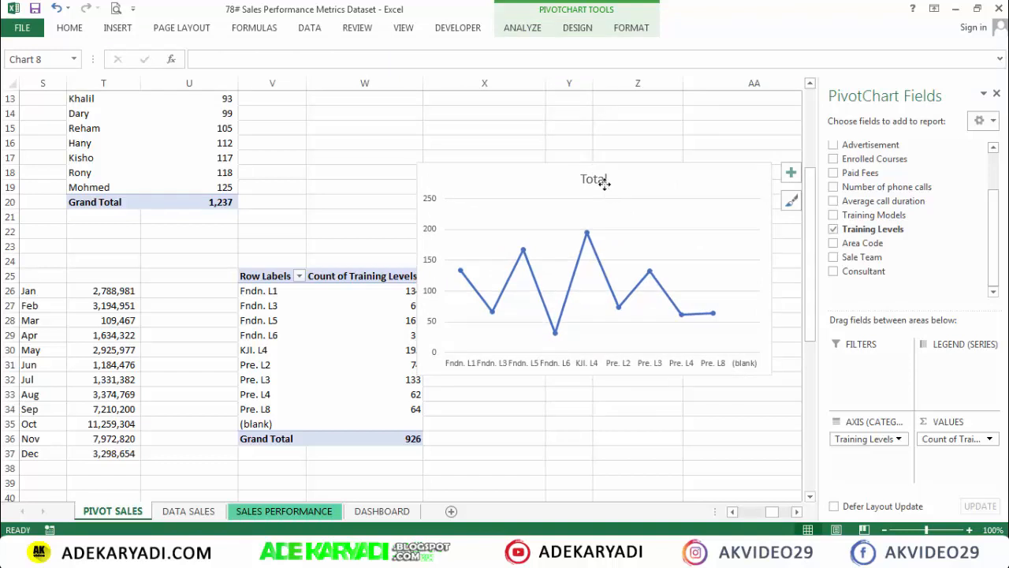
click(604, 180)
key(Delete)
Undo the shift of the chart's plot area and move the chart clear of the Training Levels pivot table
click(394, 292)
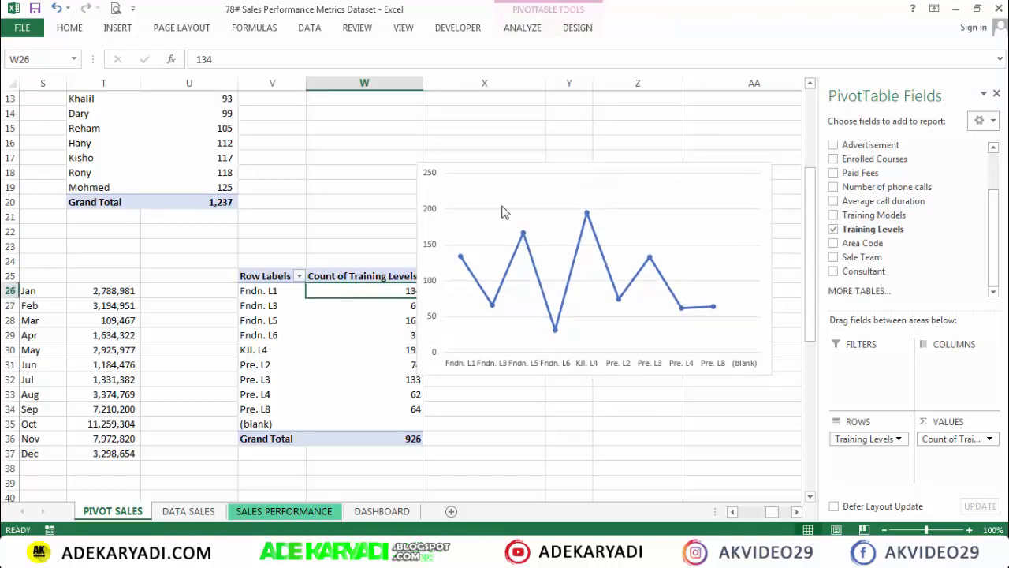
click(534, 158)
click(542, 178)
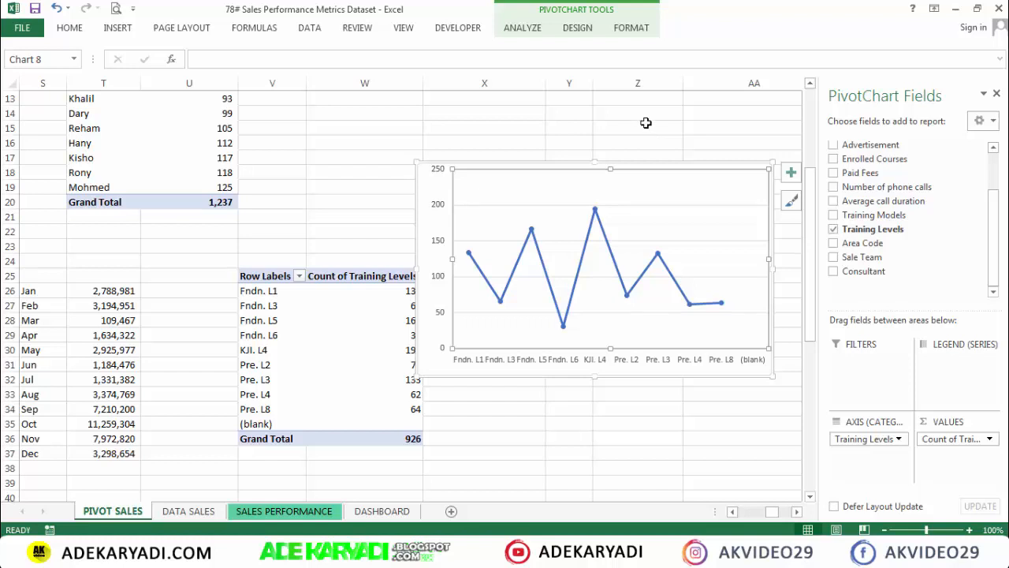
click(56, 8)
drag(615, 164, 651, 135)
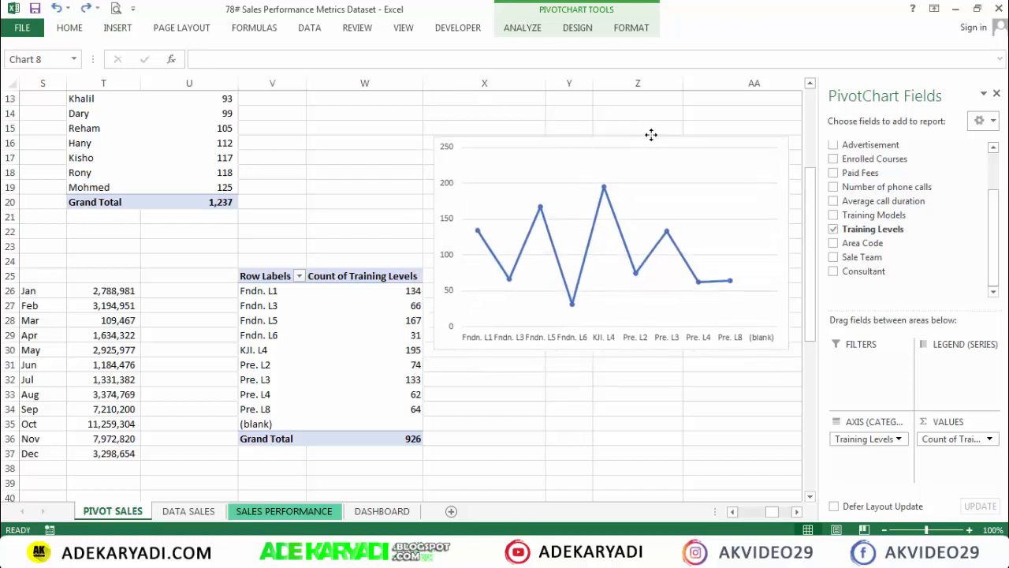
Sort the Training Levels pivot table by its count values from smallest to largest
click(384, 289)
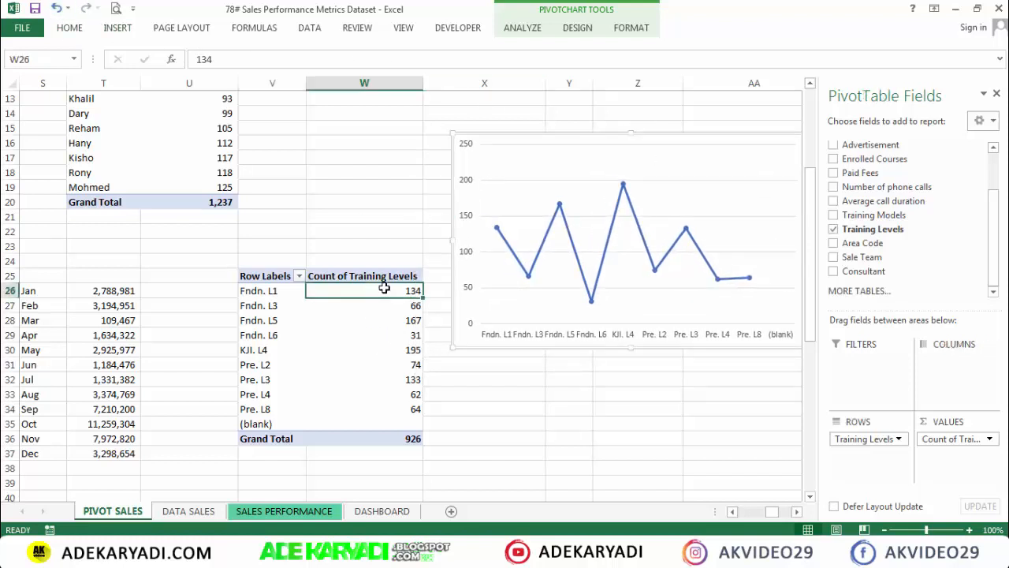
right_click(383, 288)
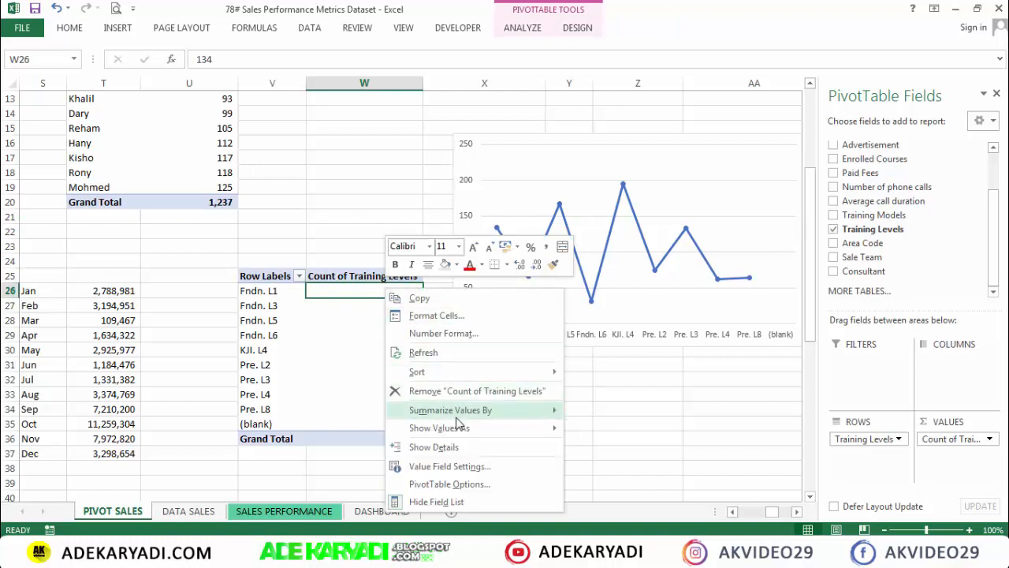
mouse_move(449, 373)
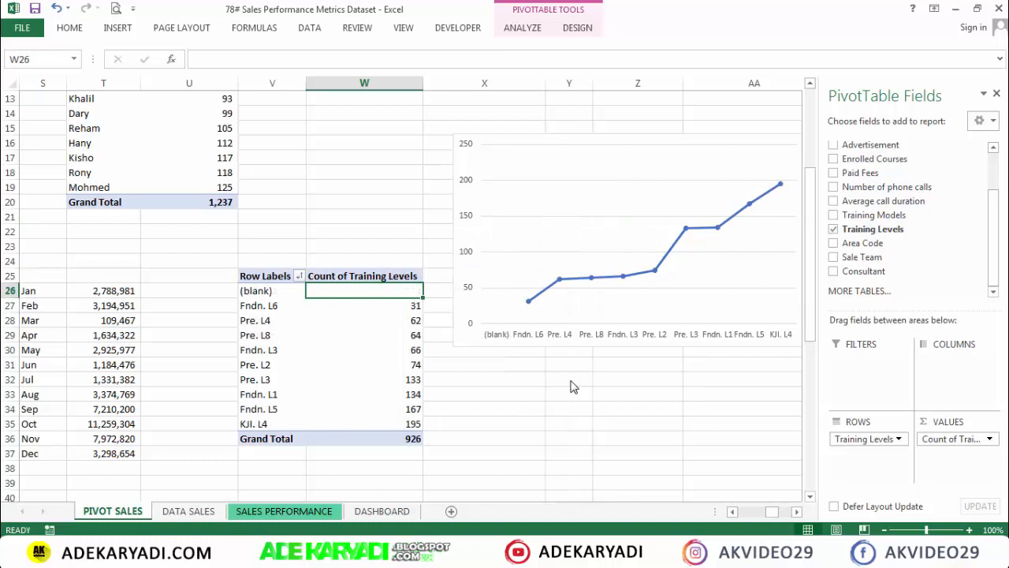
Cut the Training Levels line chart from the PIVOT SALES sheet and paste it onto the DASHBOARD sheet
click(607, 350)
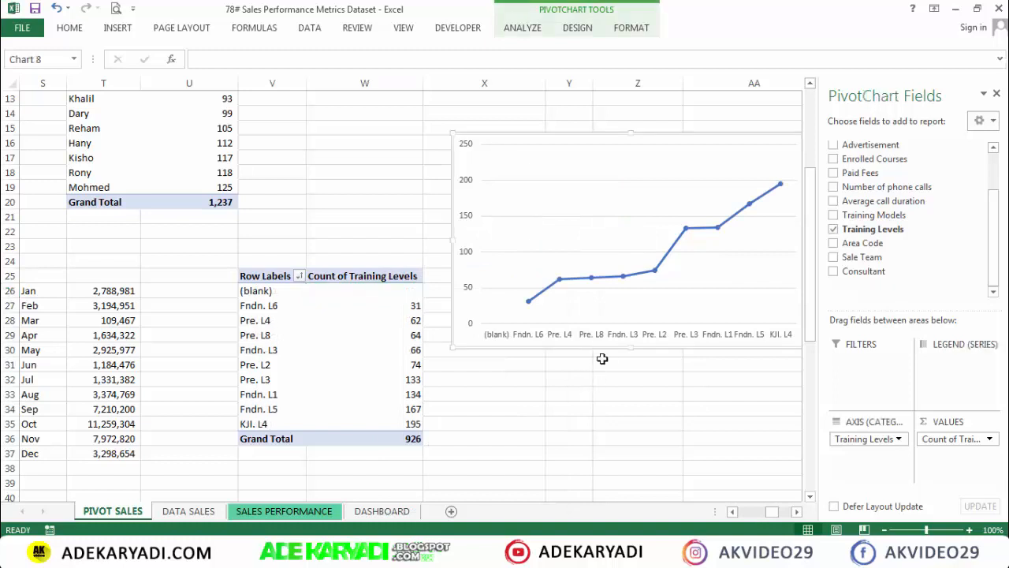
key(ctrl+x)
click(382, 511)
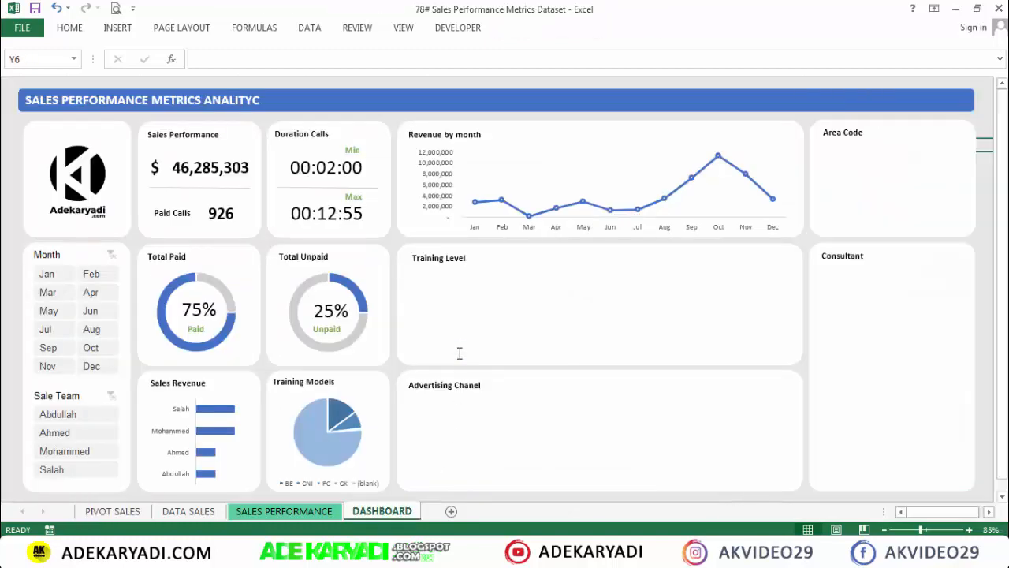
key(ctrl+v)
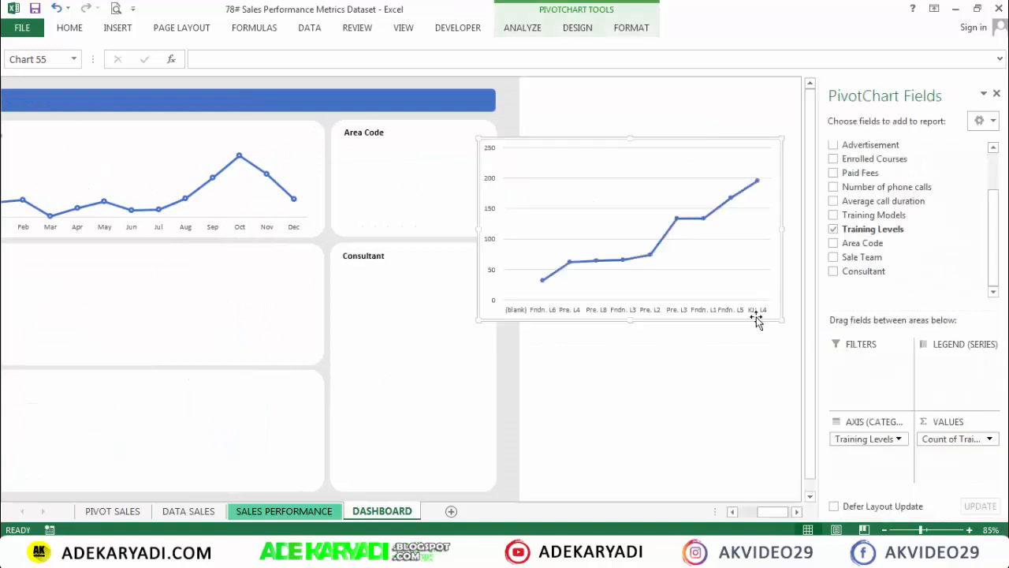
Position the pasted chart in the Training Level card and resize it to about 4.17 cm high and 16.22 cm wide
drag(755, 316, 357, 389)
drag(784, 514, 761, 512)
drag(643, 386, 486, 354)
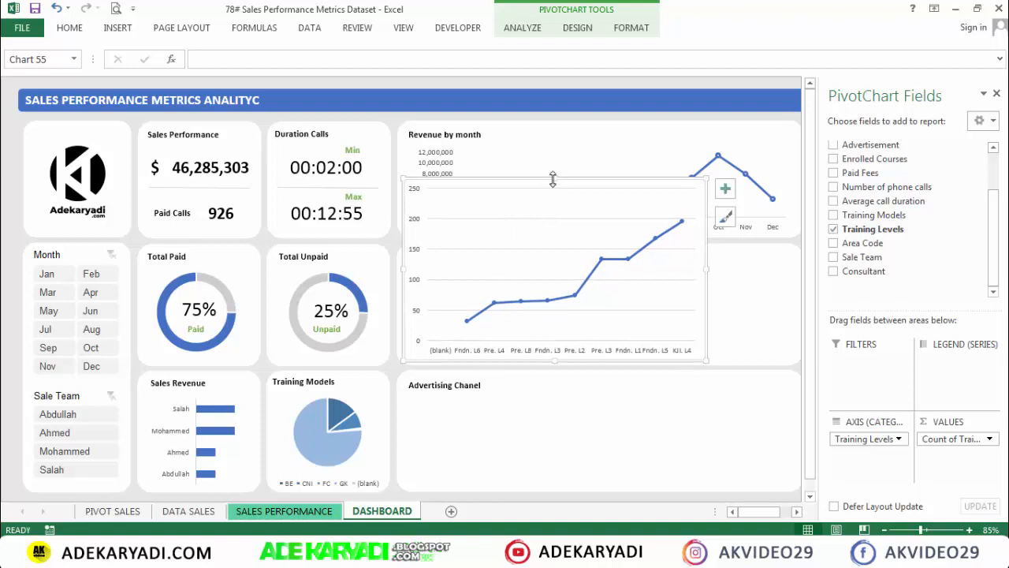
drag(553, 180, 556, 261)
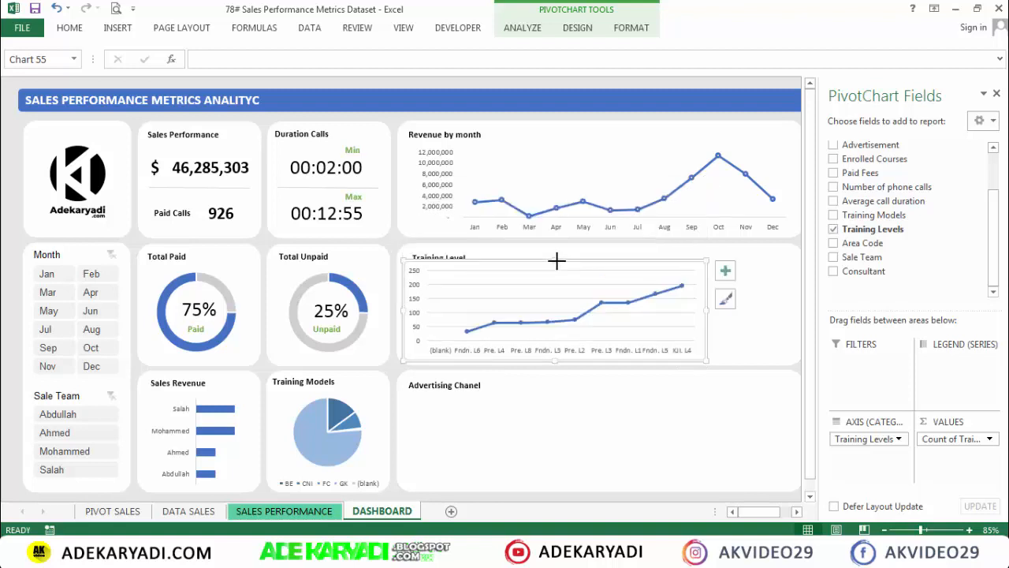
drag(704, 310, 509, 301)
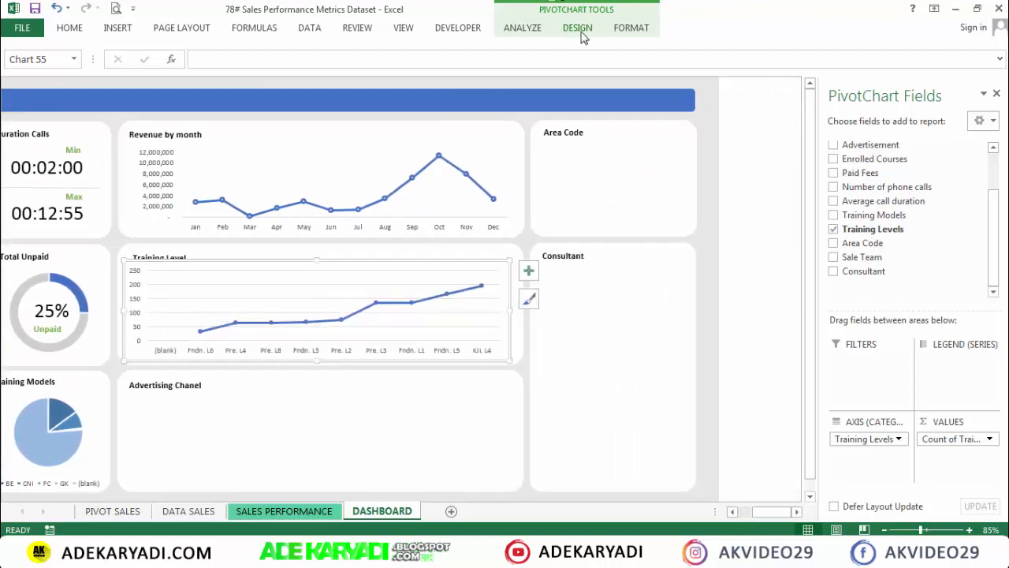
Set the Training Level chart area to no fill and no outline, and delete its horizontal gridlines
click(619, 33)
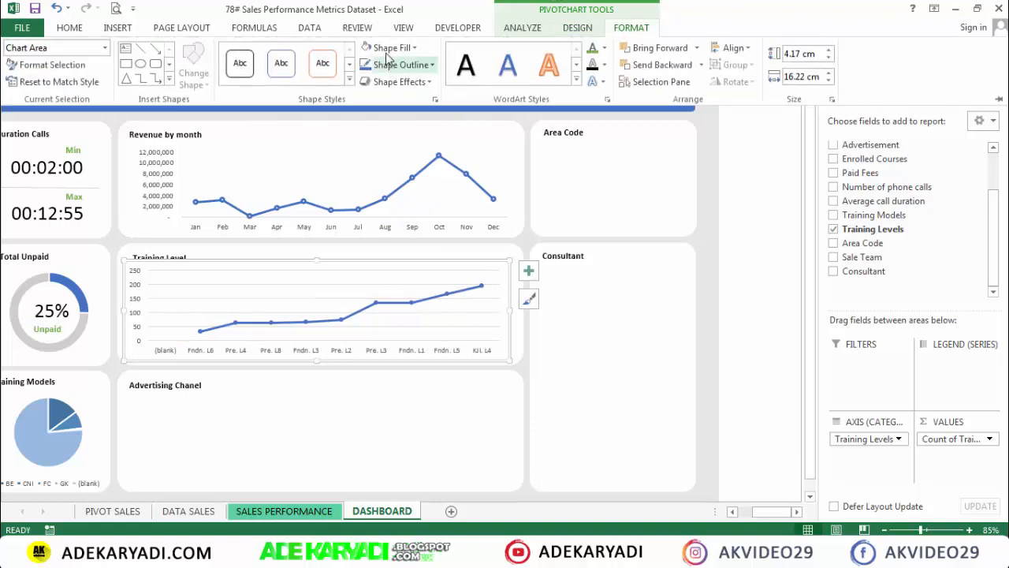
click(390, 47)
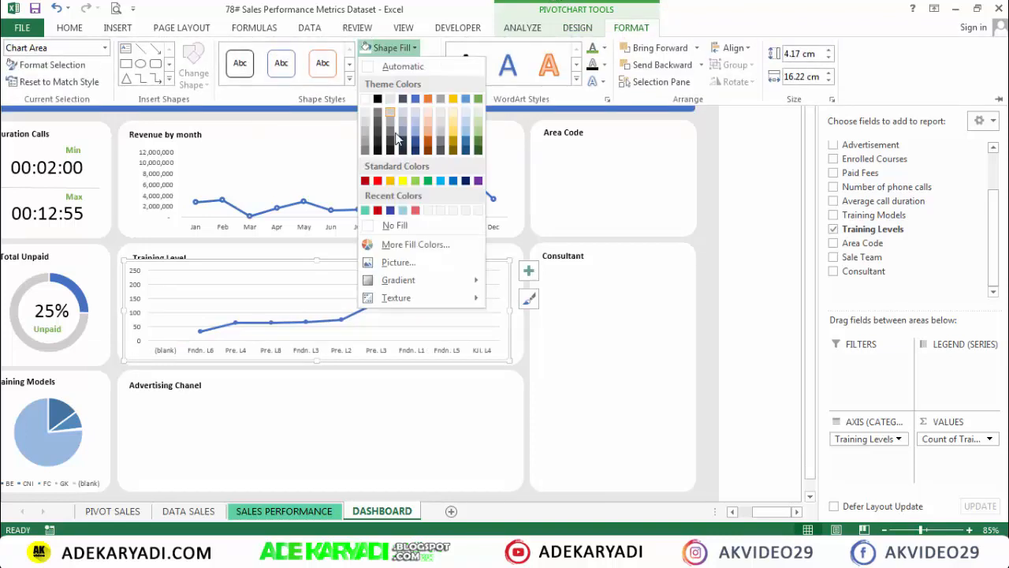
click(389, 227)
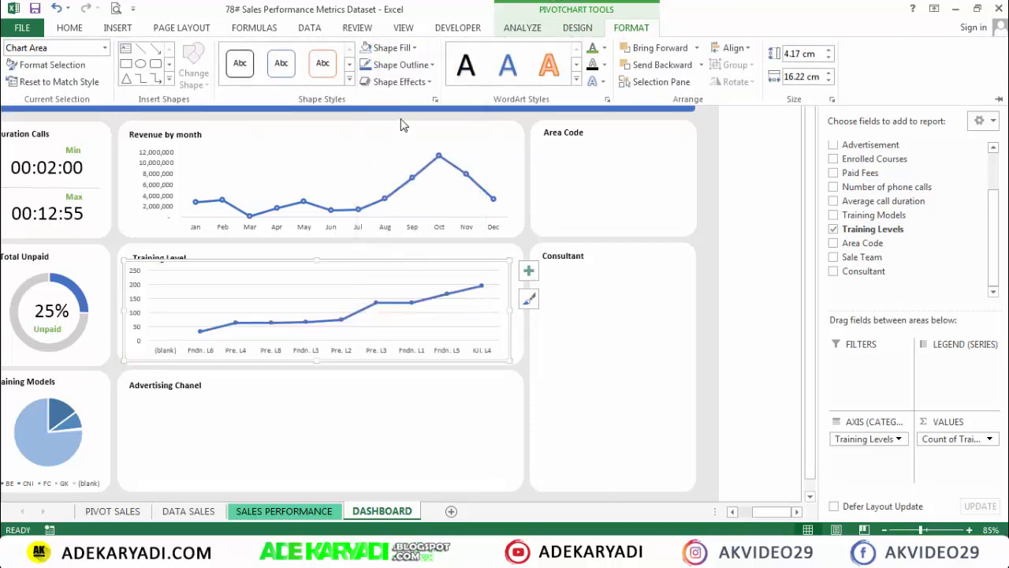
click(399, 65)
click(392, 242)
key(ctrl+F1)
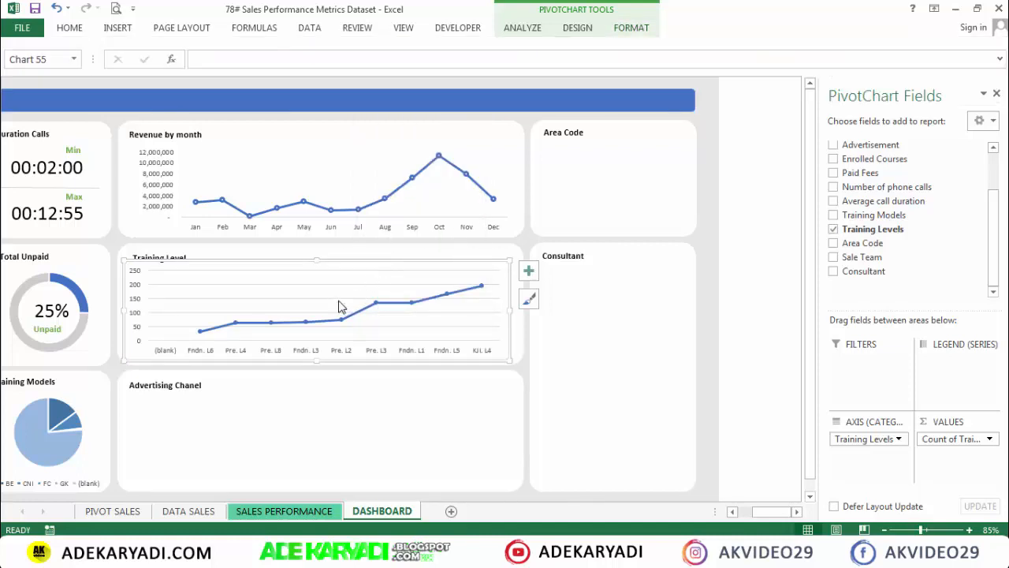
key(Delete)
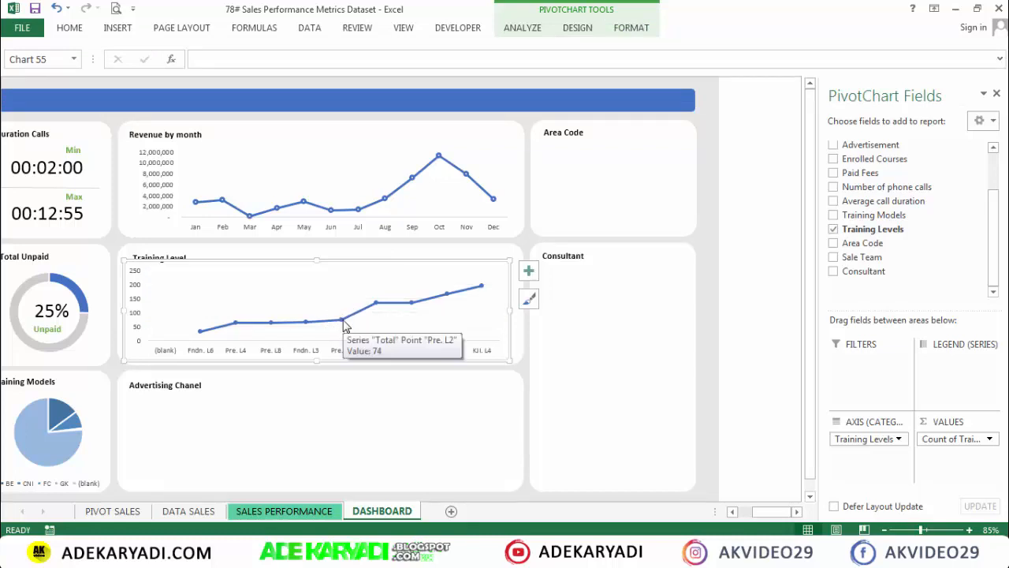
Fill the Training Level line's markers with white and set the series outline weight to 2¼ pt
click(344, 325)
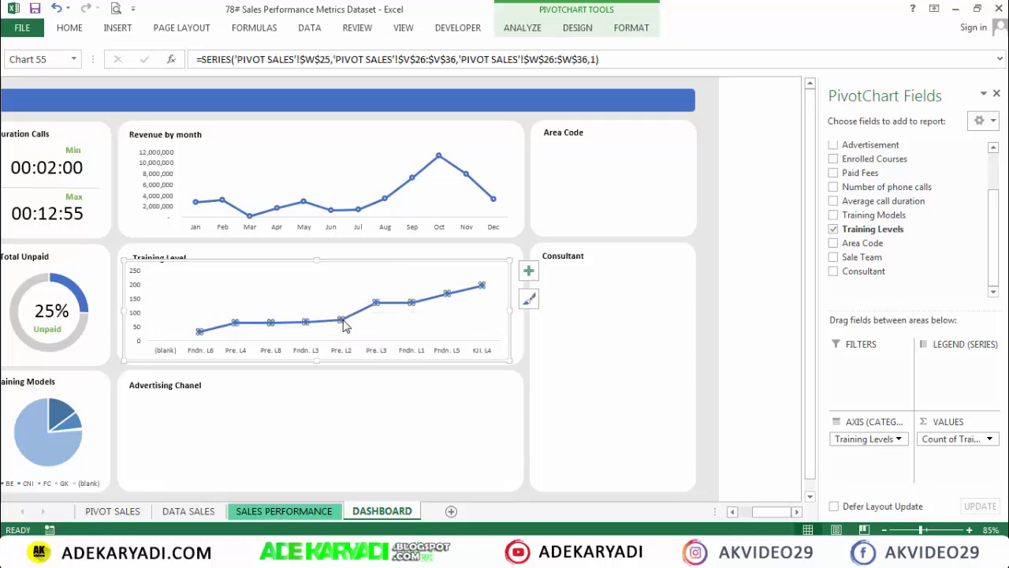
click(630, 29)
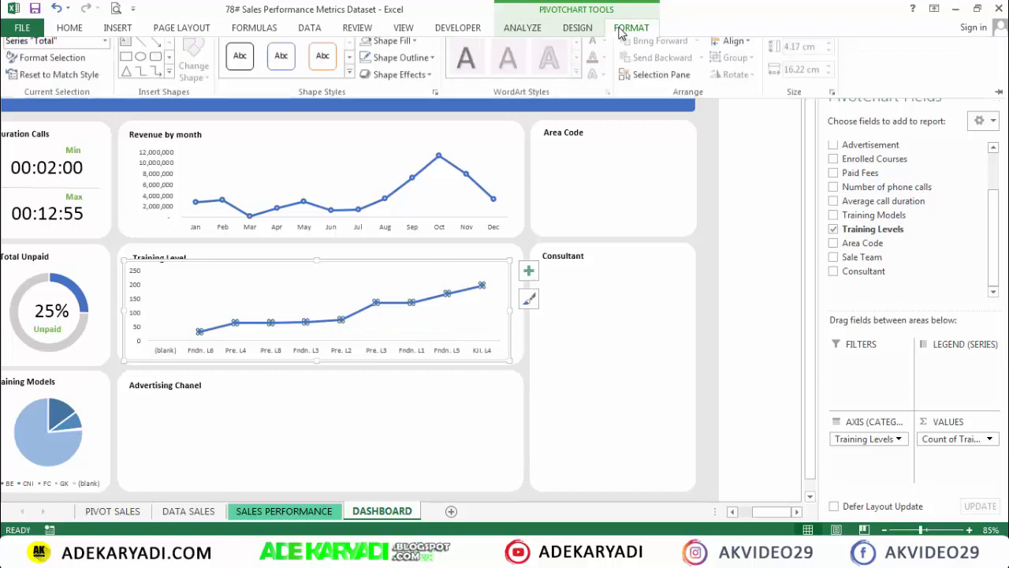
click(392, 48)
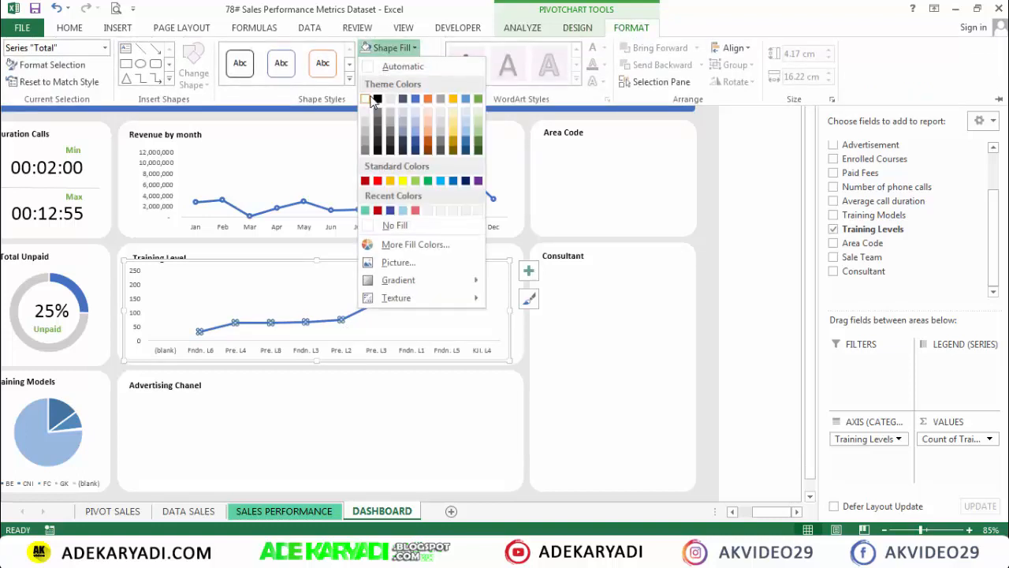
click(369, 102)
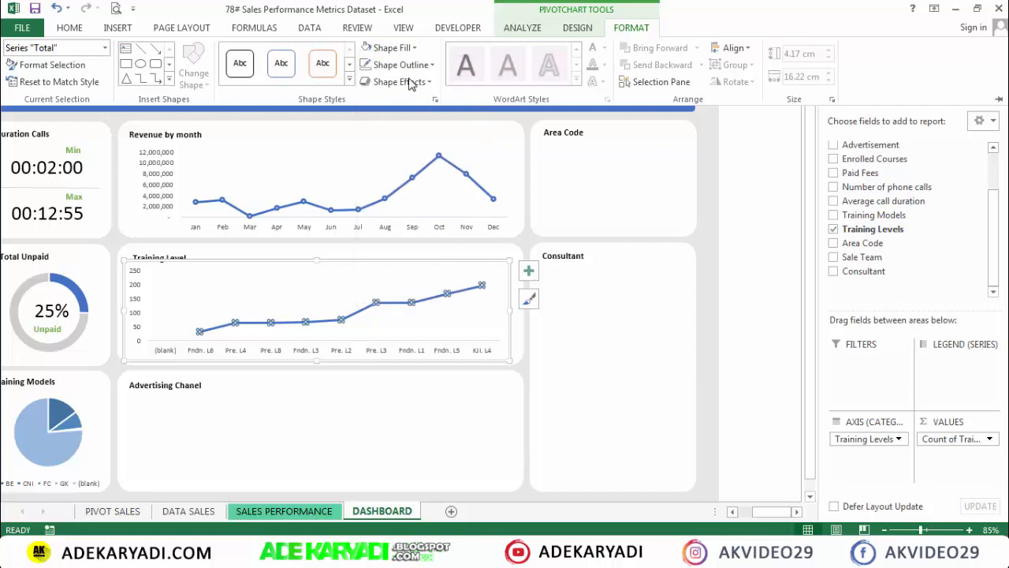
click(405, 65)
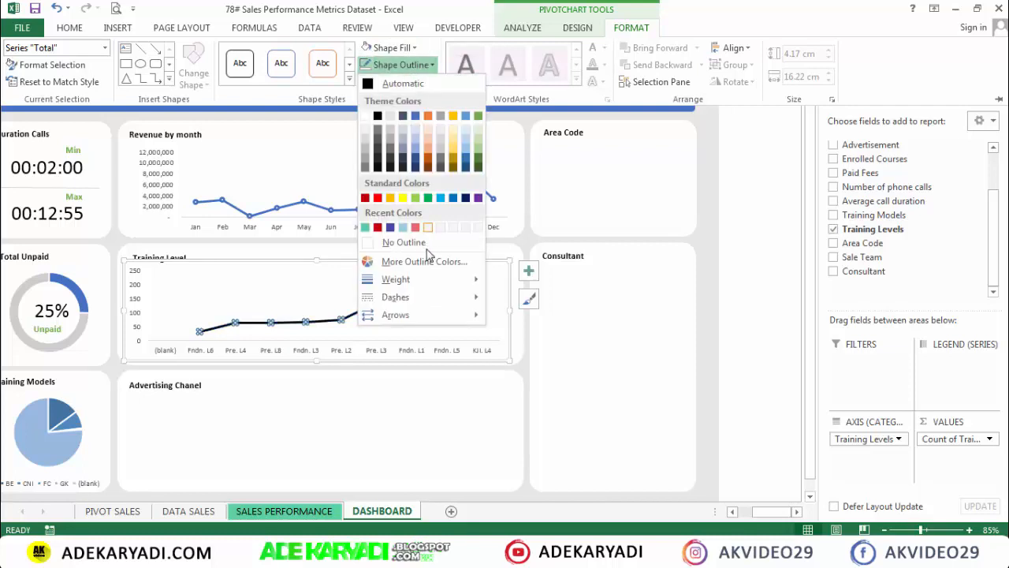
mouse_move(432, 285)
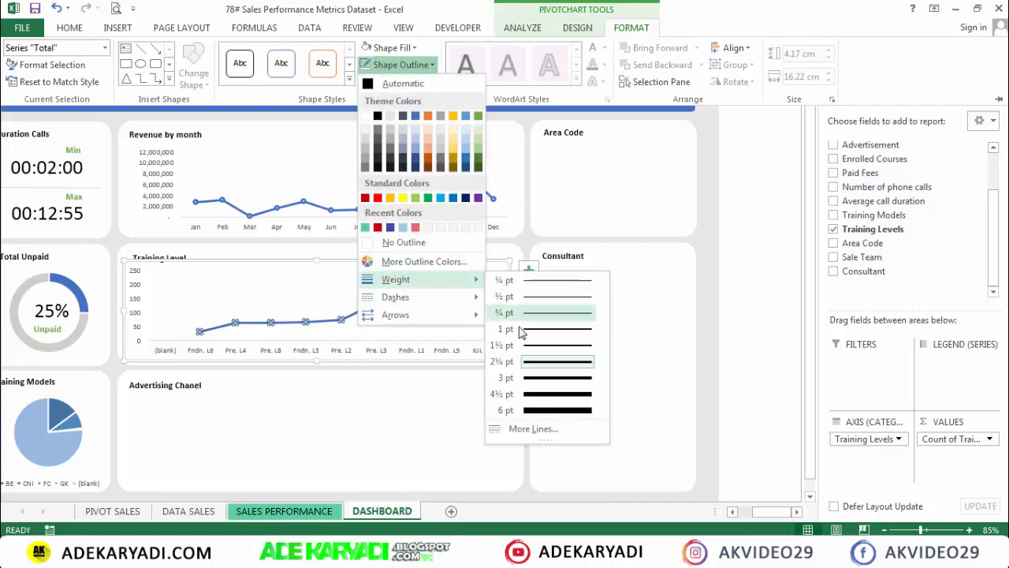
click(541, 361)
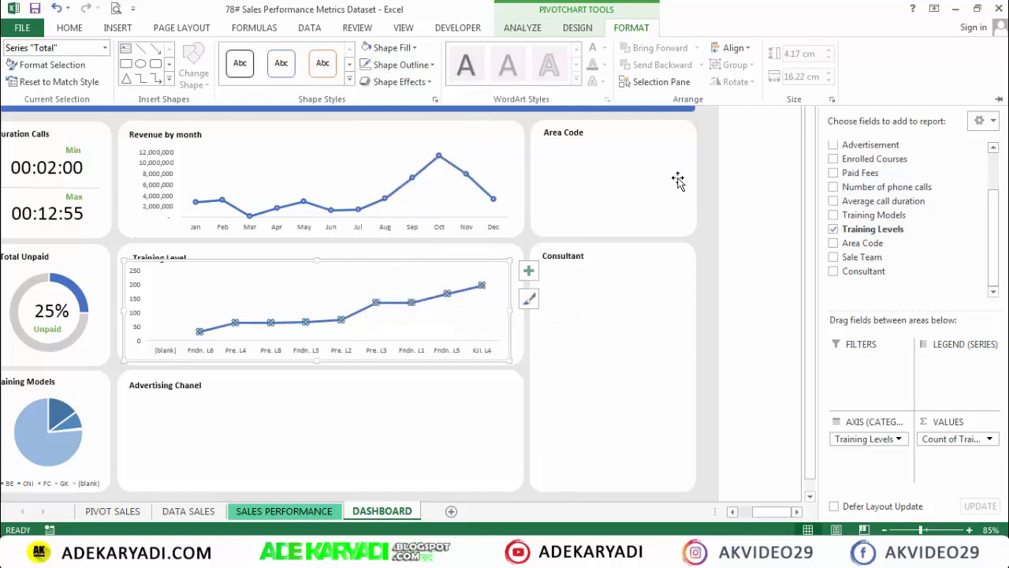
click(753, 157)
click(749, 135)
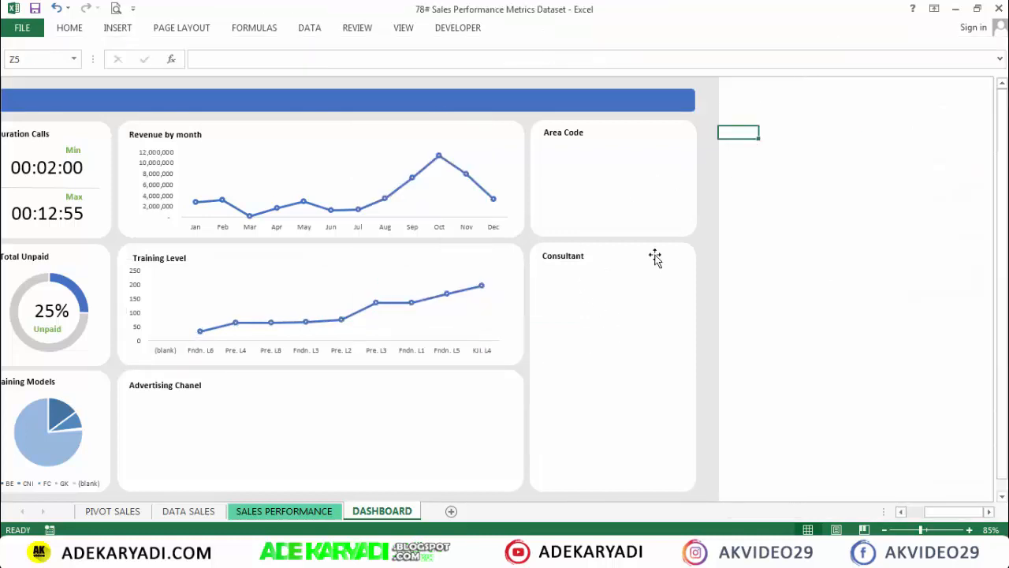
Copy the Training Levels pivot table on the PIVOT SALES sheet and paste the duplicate at cell Y25
scroll(334, 365, down, 1)
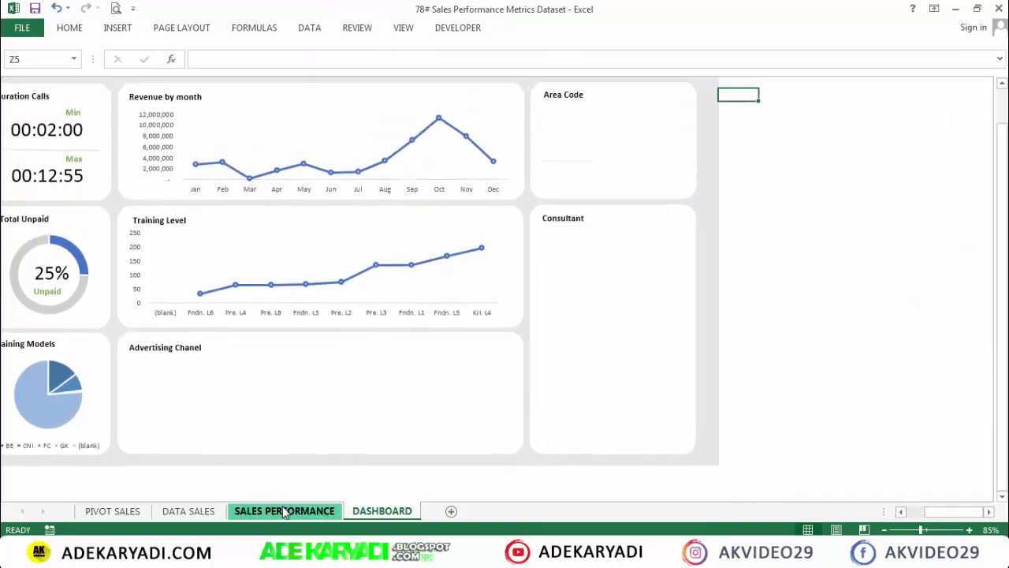
click(94, 512)
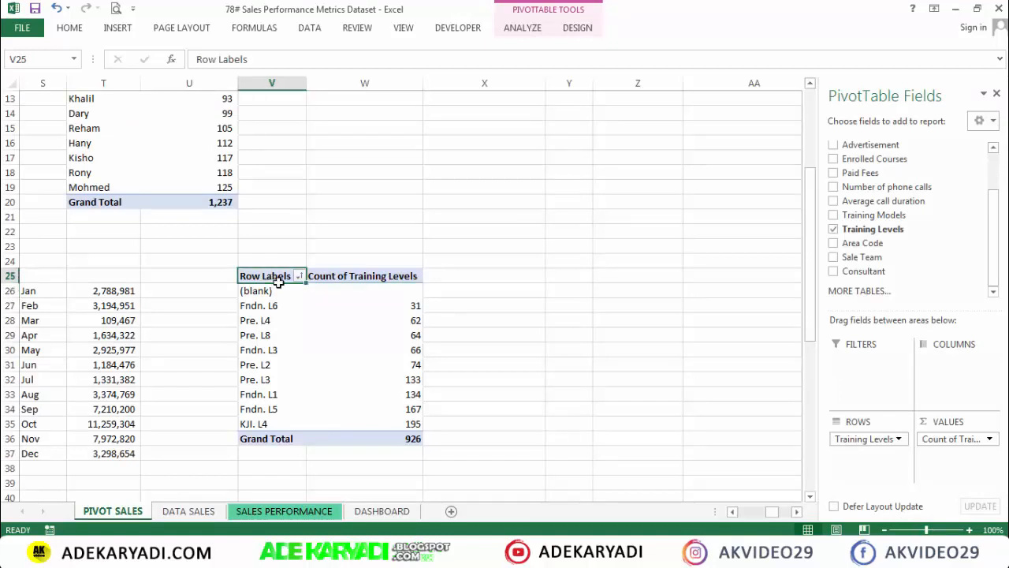
drag(273, 280, 370, 441)
key(ctrl+c)
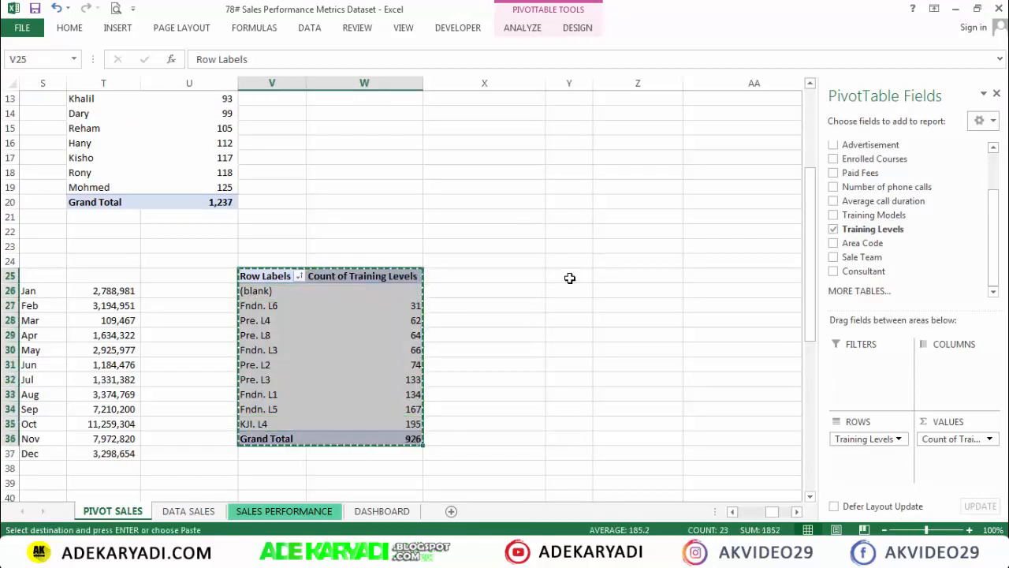
click(570, 278)
key(ctrl+v)
click(574, 307)
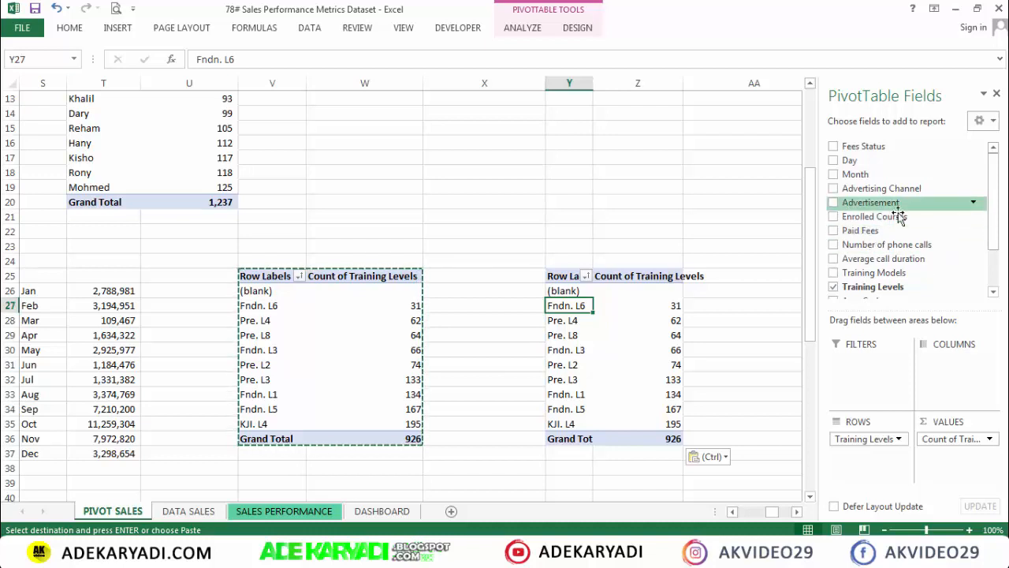
Replace Training Levels in the copied pivot table with Advertising Channel as both the row field and the counted value
click(834, 288)
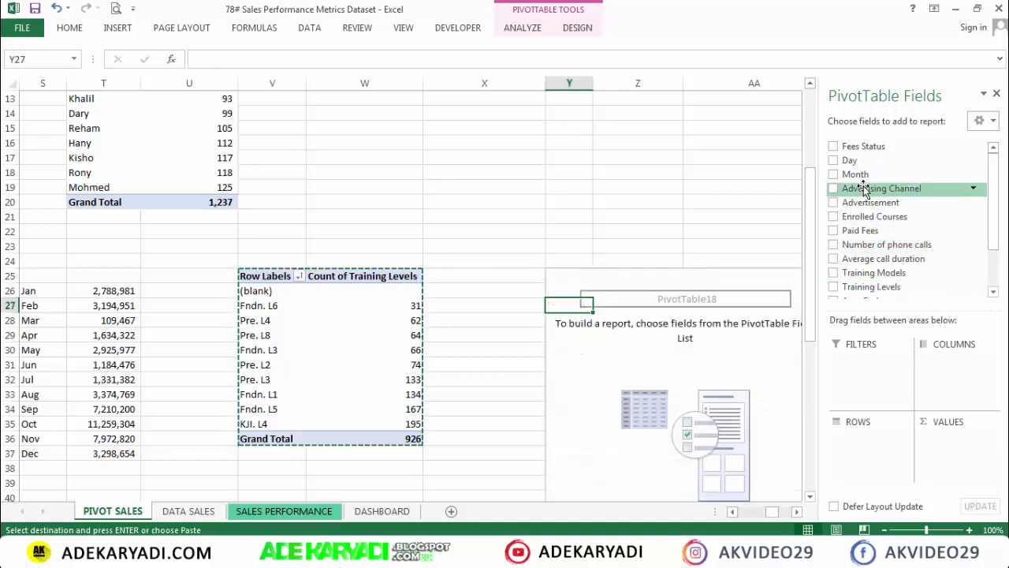
drag(879, 188, 881, 461)
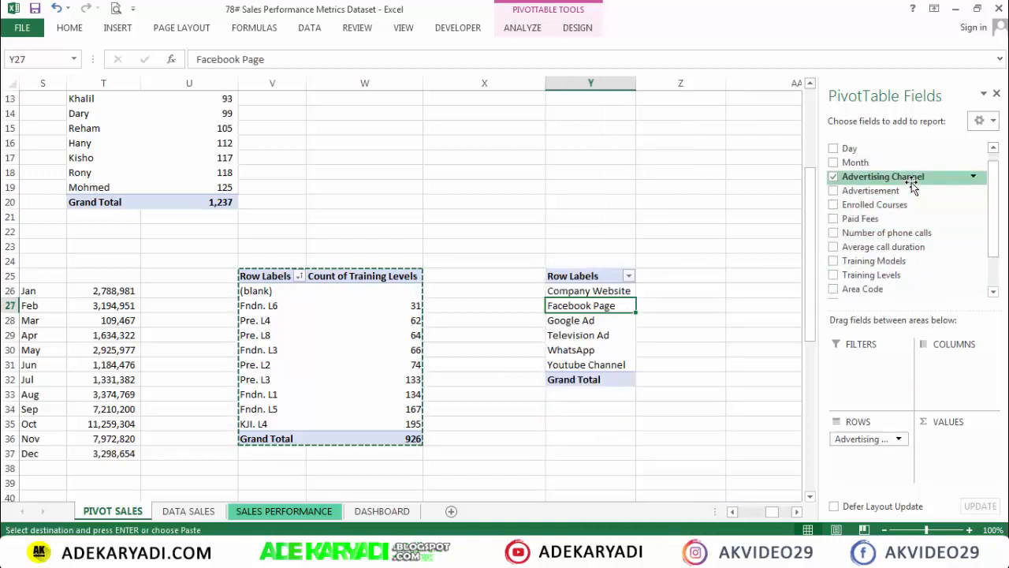
drag(882, 175, 951, 464)
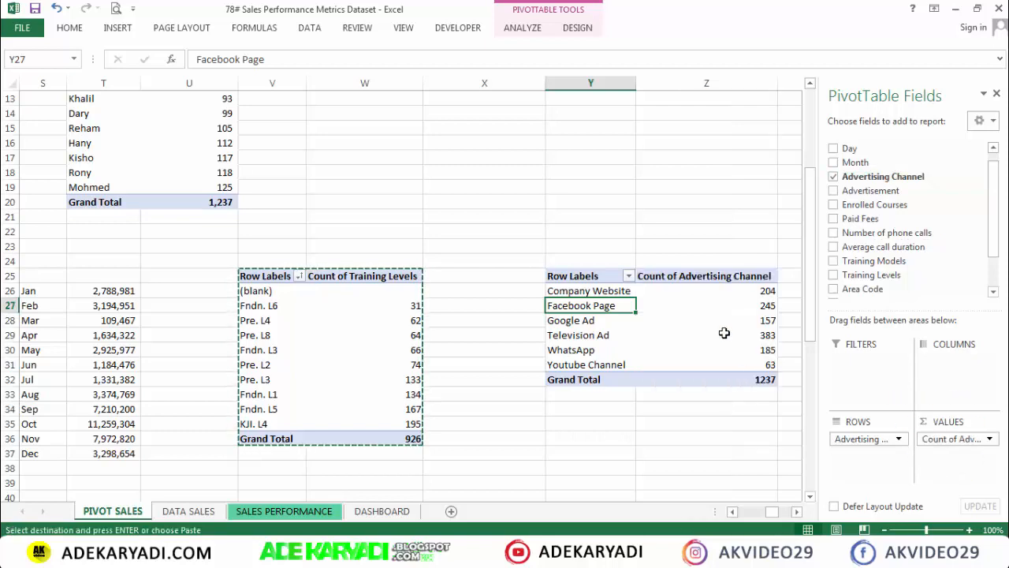
Check the Advertising Channel chart on the SALES PERFORMANCE sheet and insert a Clustered Column PivotChart from the Advertising Channel pivot table
click(327, 513)
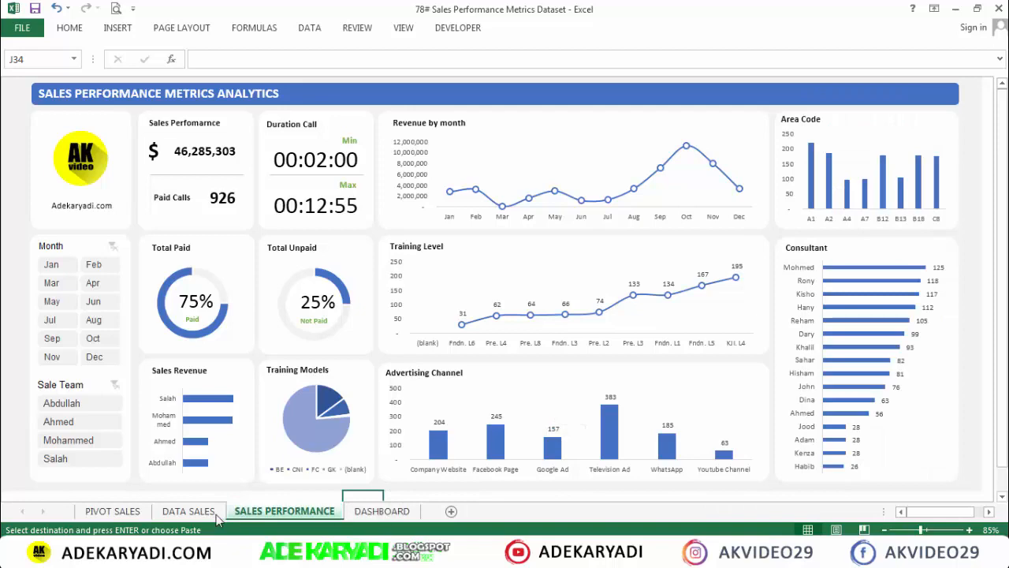
click(133, 513)
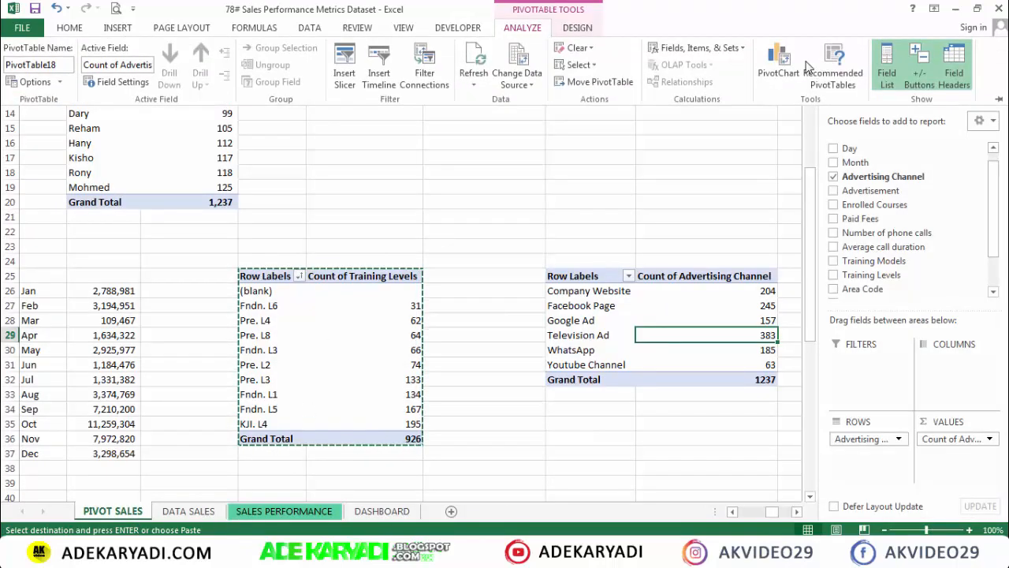
click(838, 55)
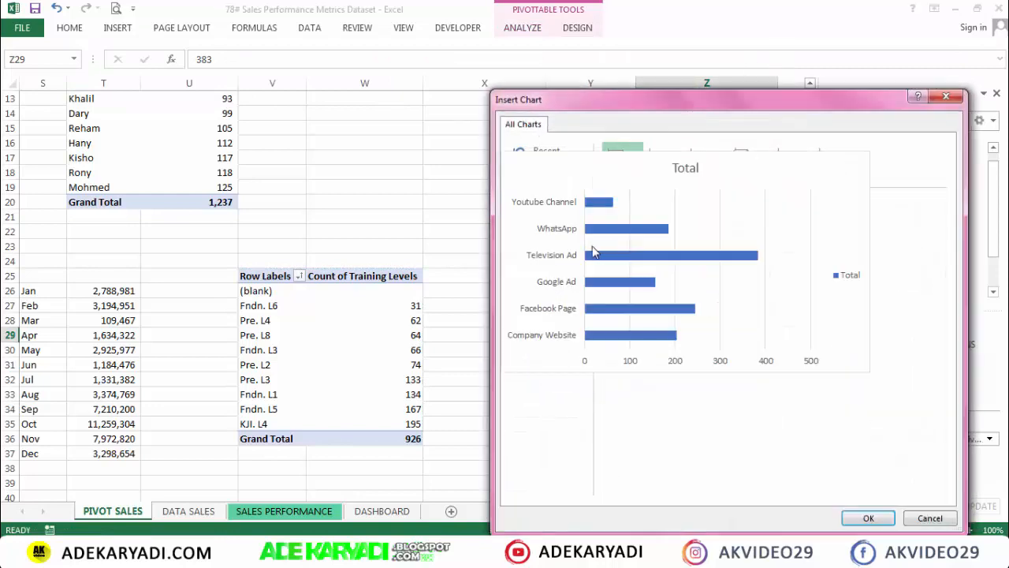
click(552, 191)
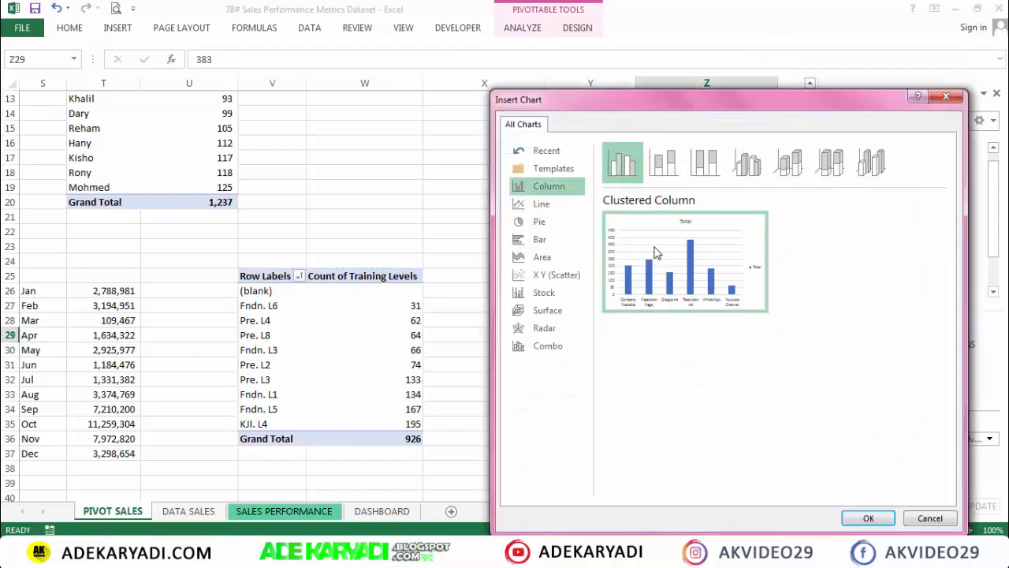
click(869, 518)
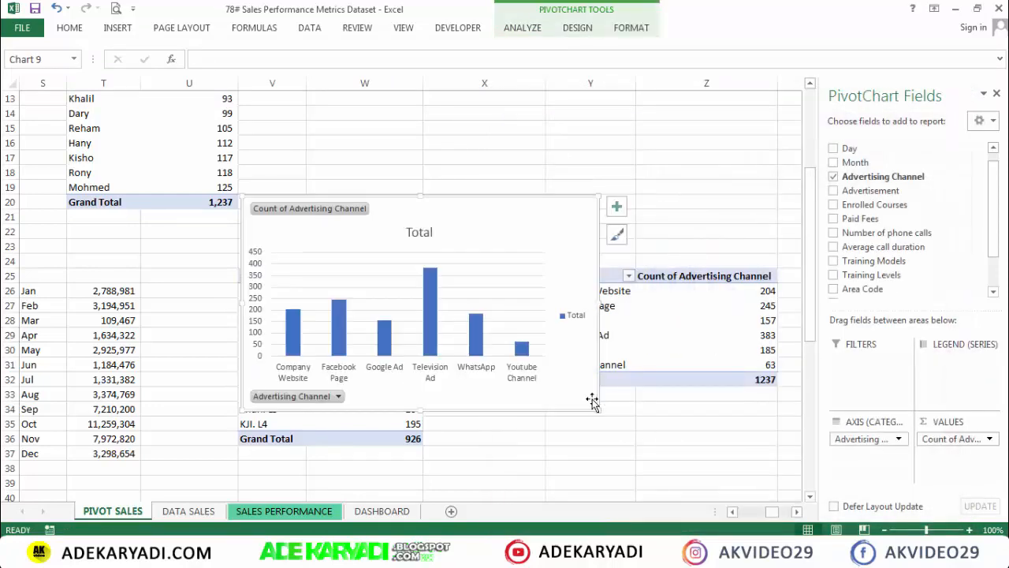
Move the Advertising Channel chart to the DASHBOARD sheet and resize it to fit the Advertising Chanel card
key(ctrl+x)
click(382, 511)
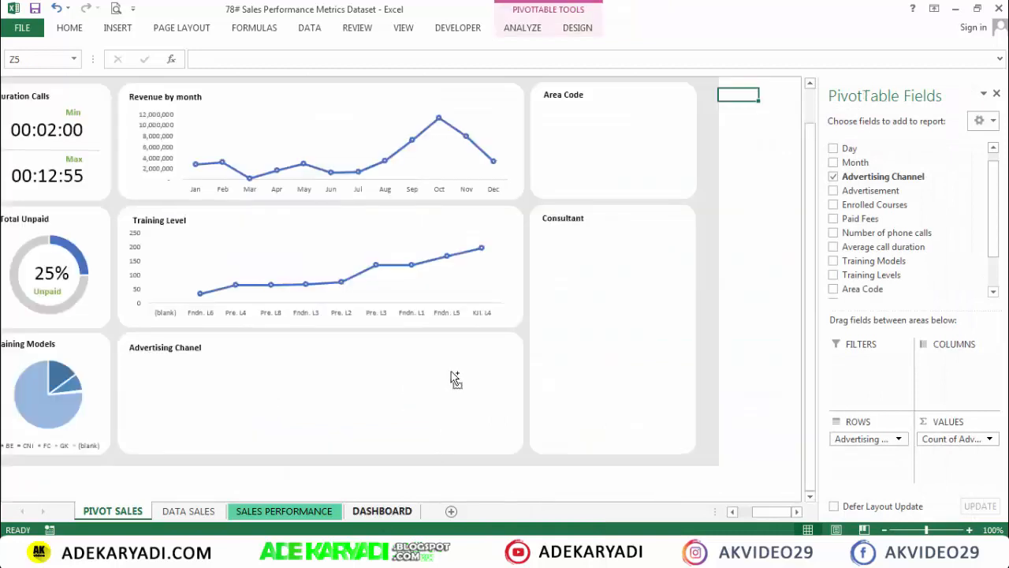
key(ctrl+v)
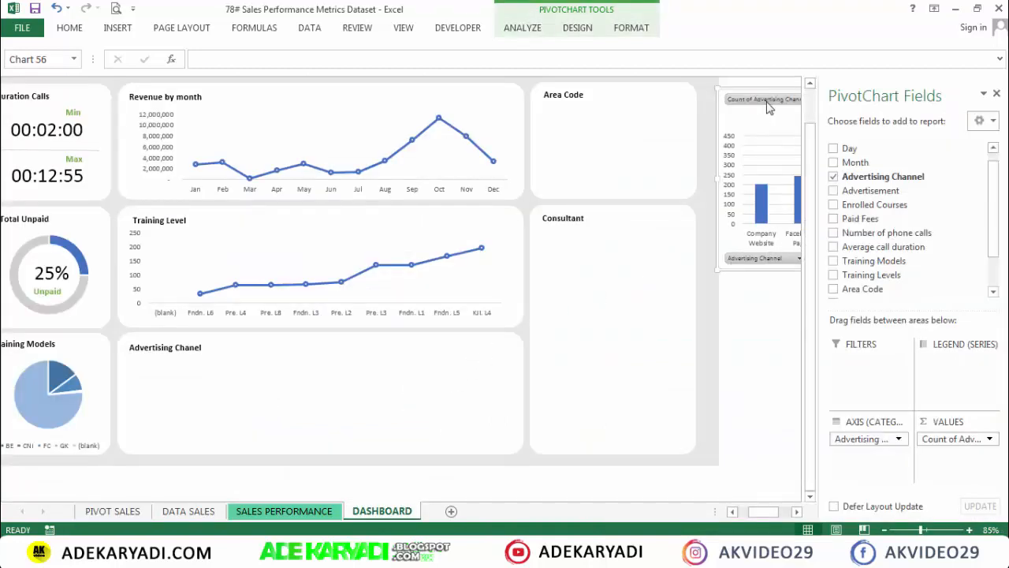
mouse_move(753, 108)
mouse_down()
mouse_move(455, 239)
mouse_move(216, 241)
mouse_move(166, 270)
mouse_up()
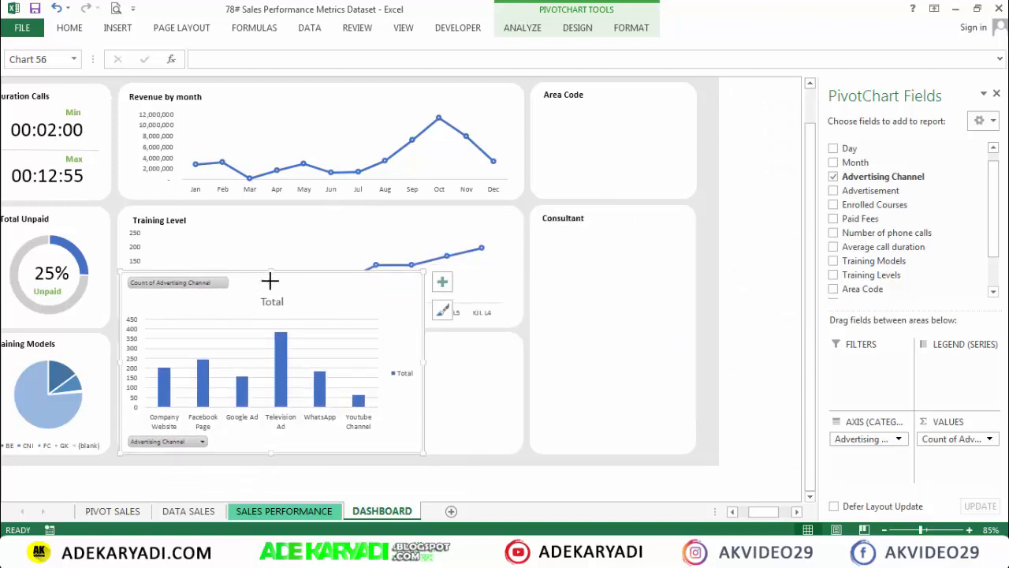
drag(270, 281, 280, 345)
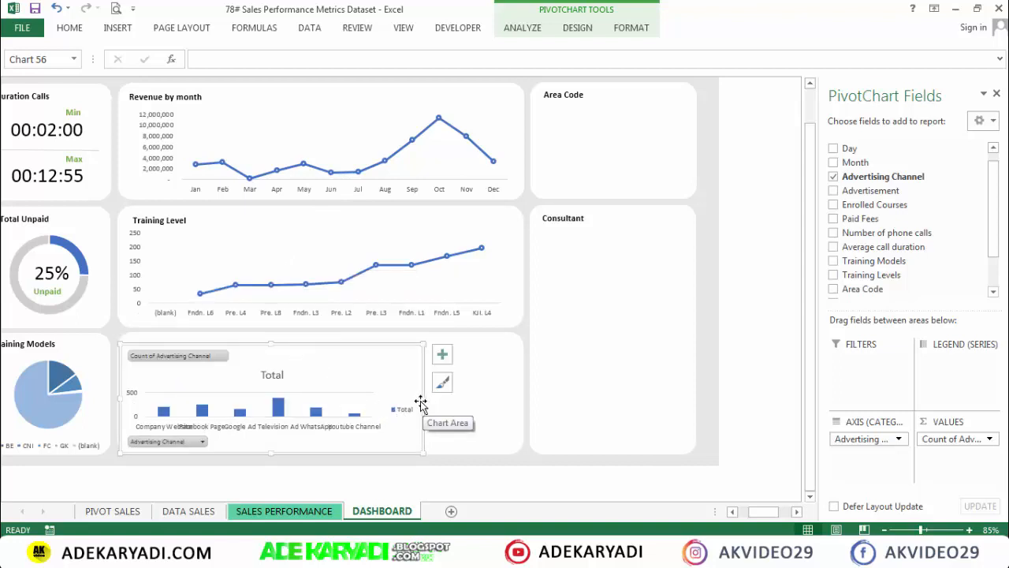
drag(423, 404, 517, 402)
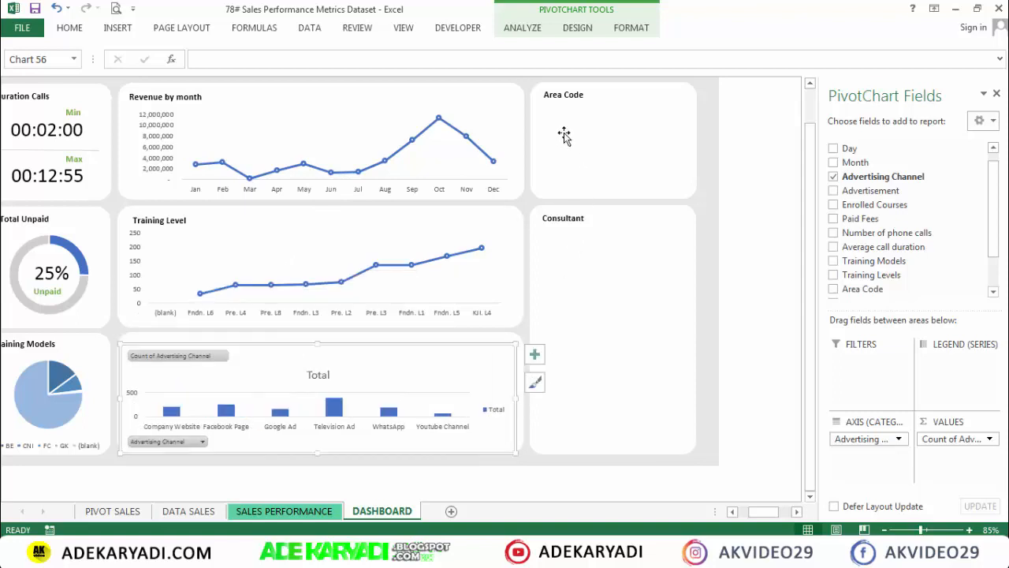
Hide all field buttons on the Advertising Channel chart and delete its legend
click(533, 31)
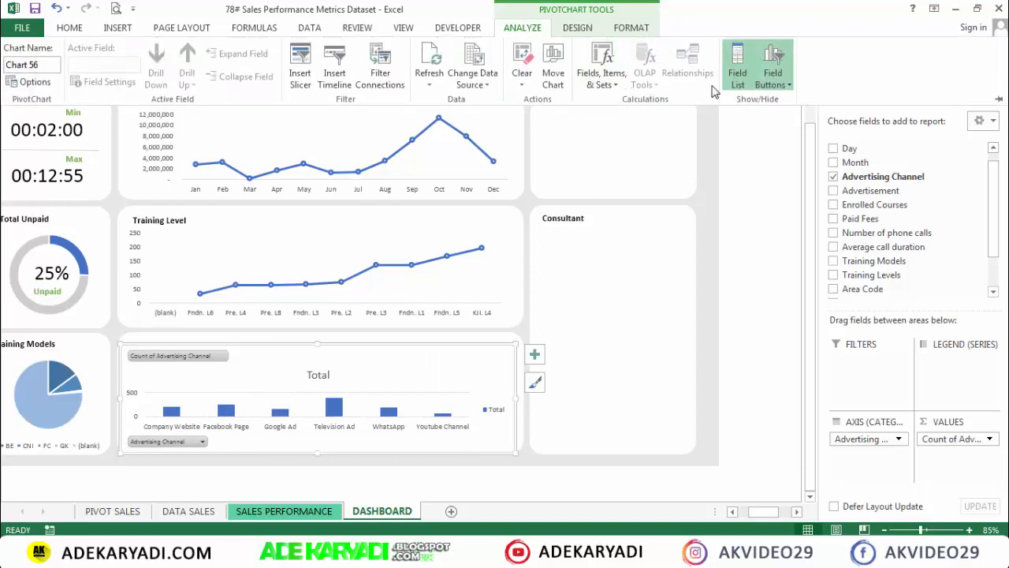
click(773, 77)
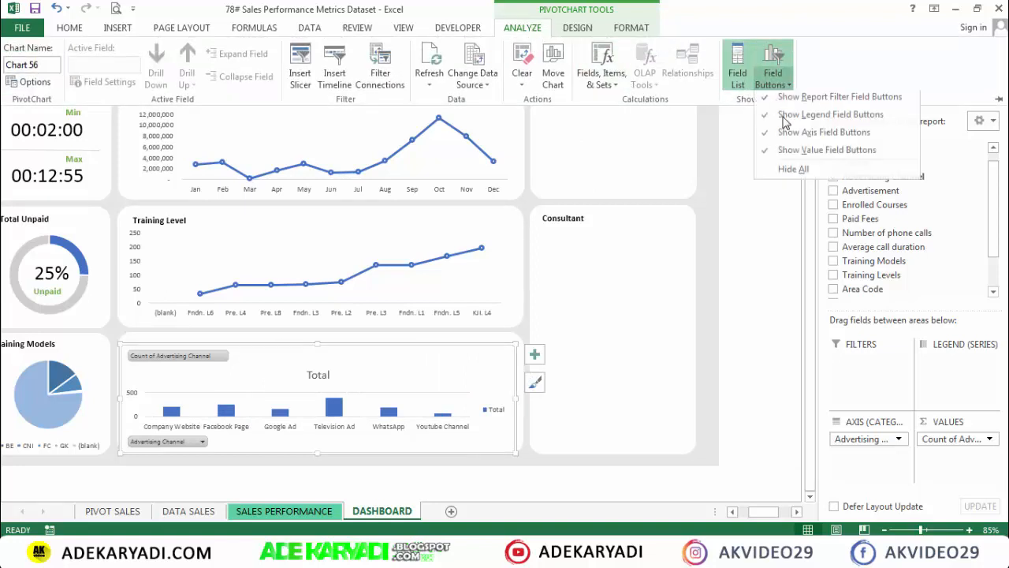
click(792, 165)
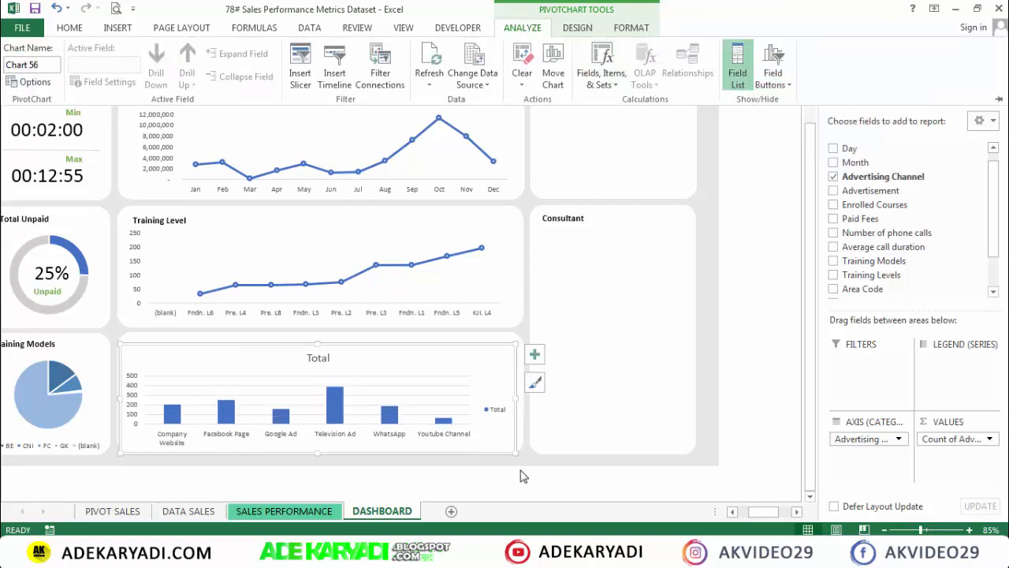
click(492, 408)
key(Delete)
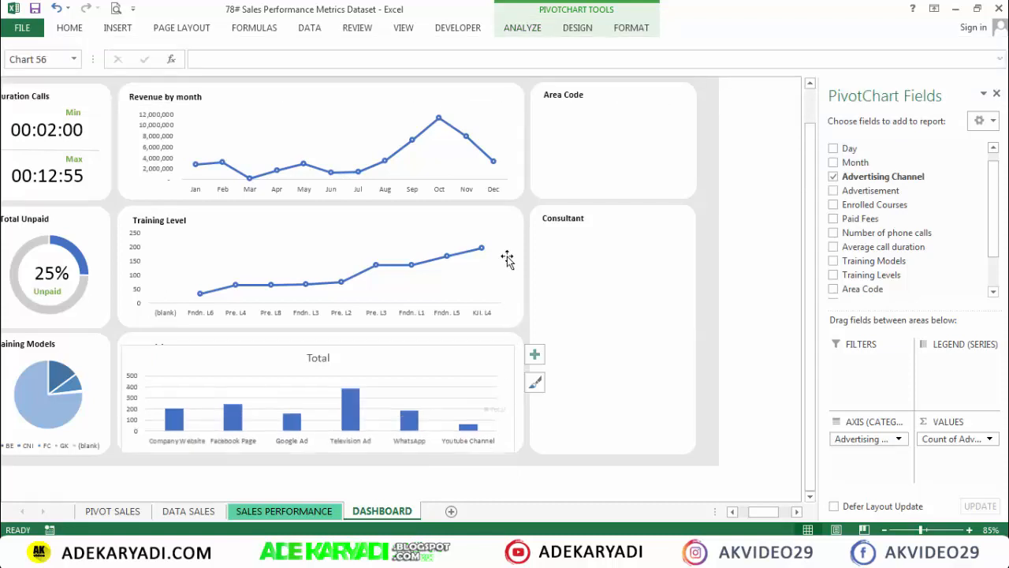
Set the Advertising Channel chart area's shape fill to No Fill
click(634, 29)
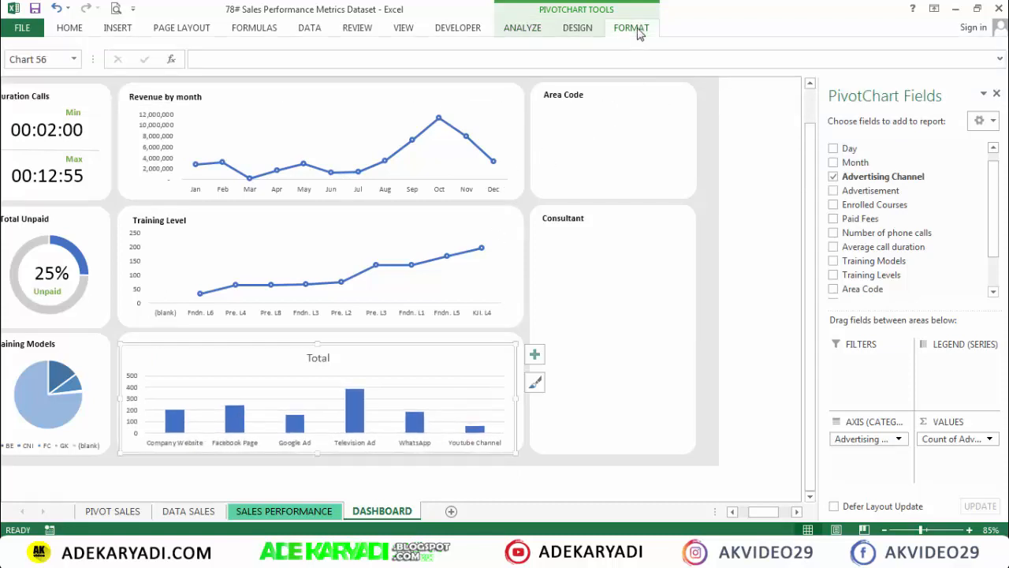
click(405, 47)
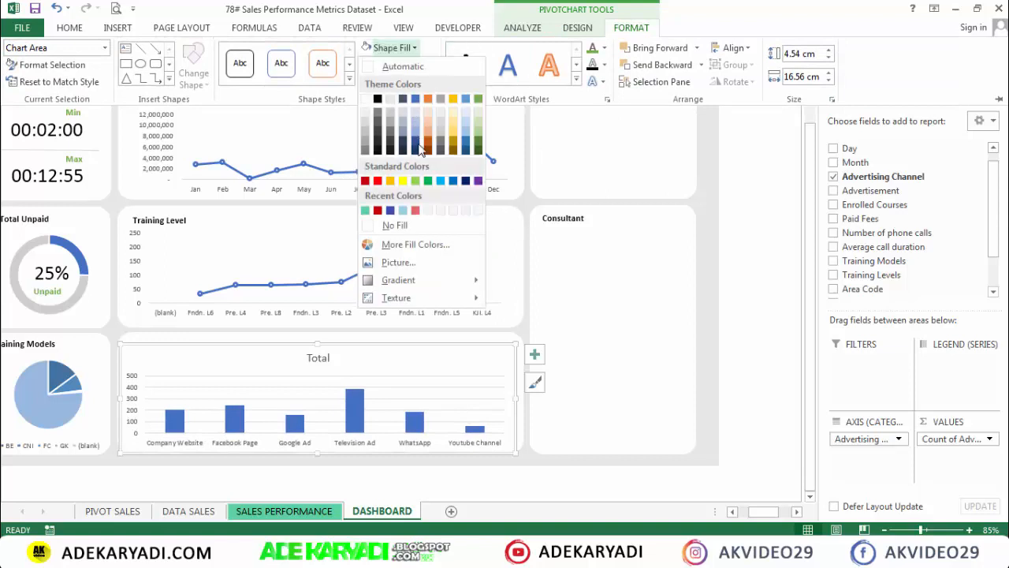
click(395, 225)
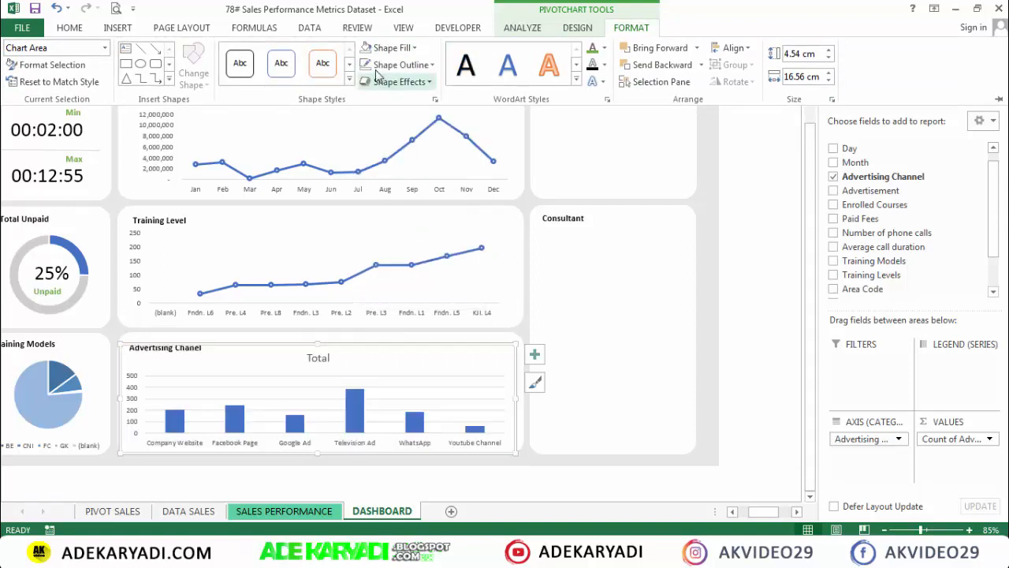
Delete the Advertising Channel chart's gridlines and title, and lower its upper edge to just below the card heading
click(409, 403)
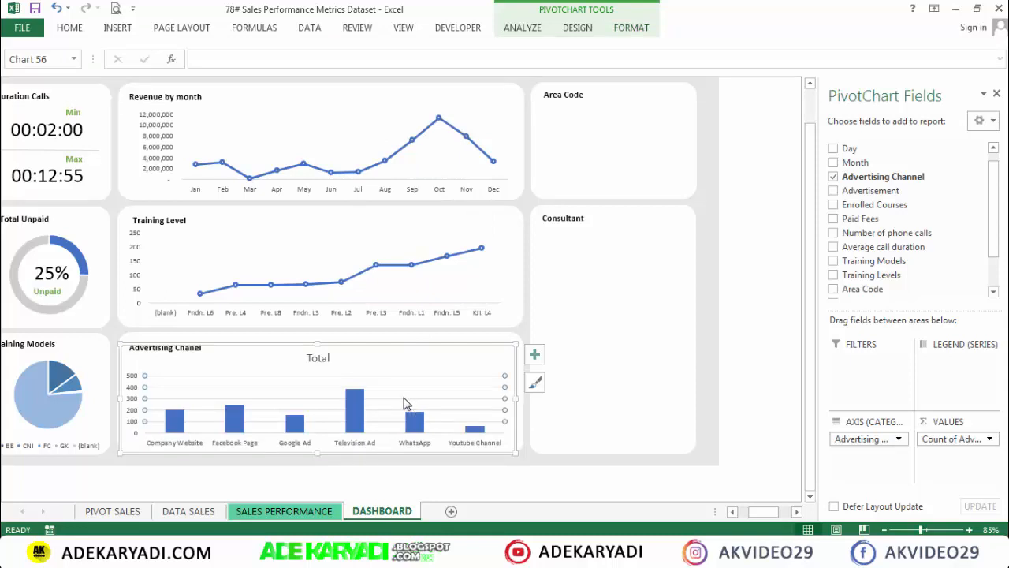
click(369, 370)
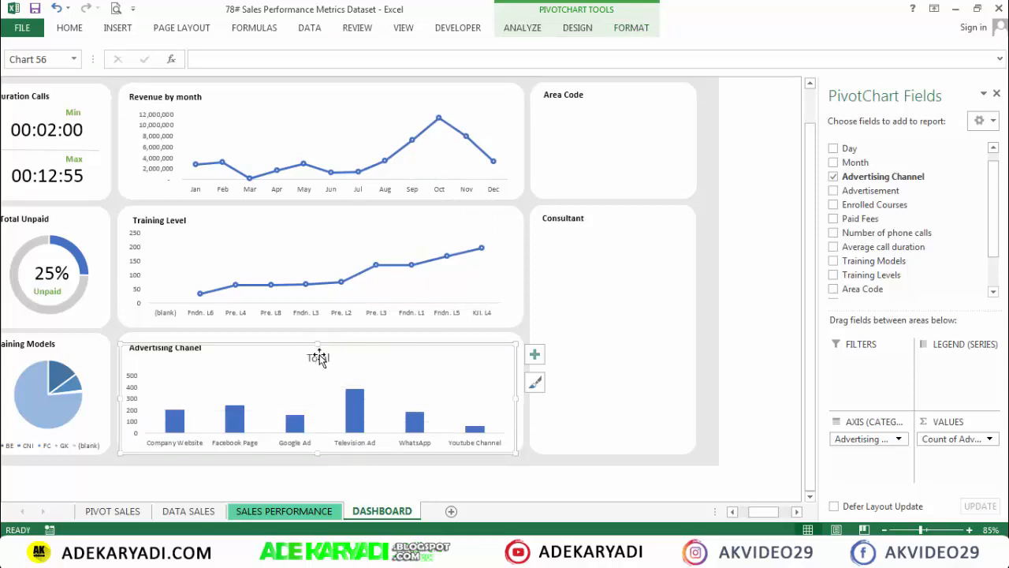
key(Delete)
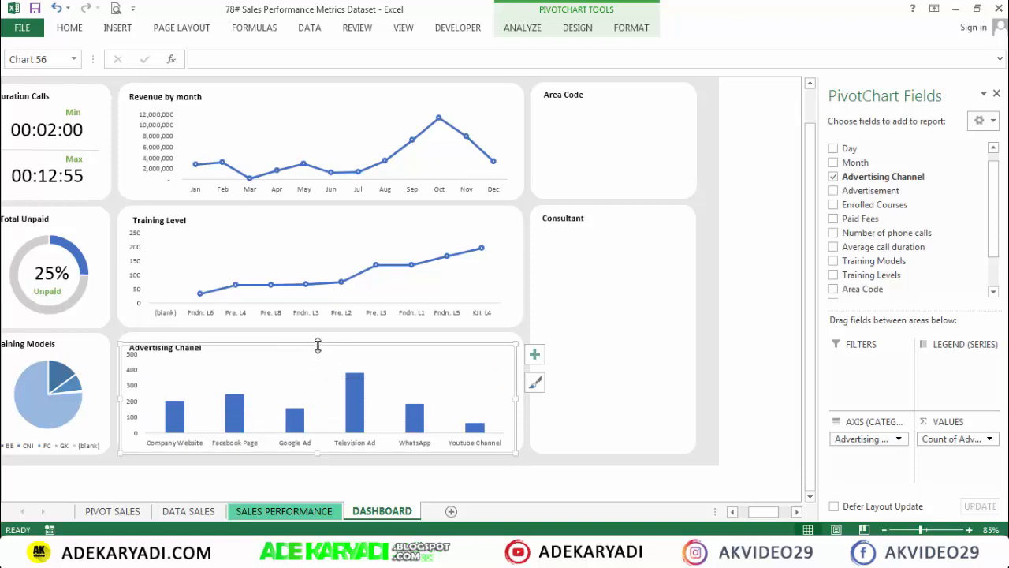
drag(318, 345, 317, 356)
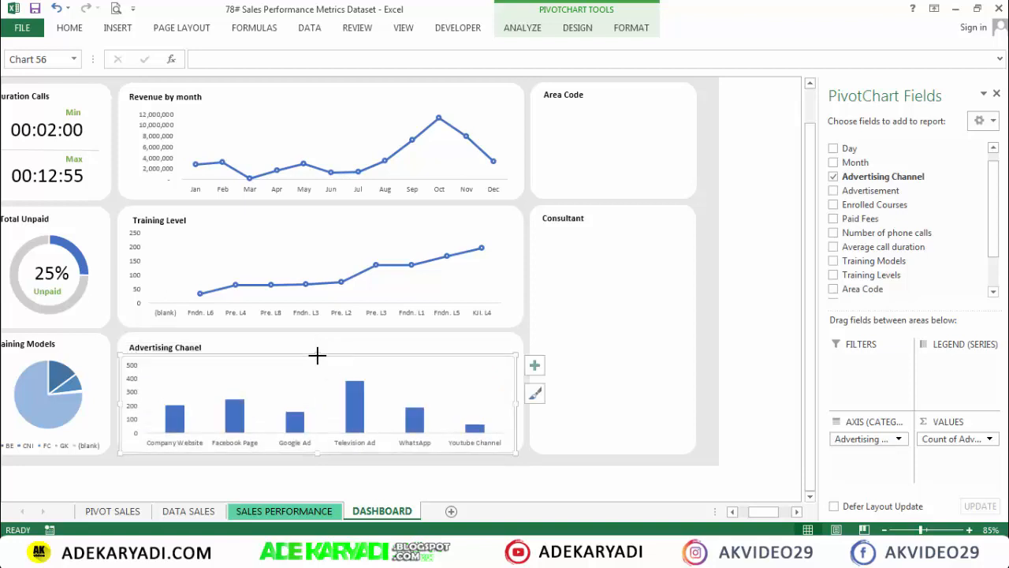
click(741, 359)
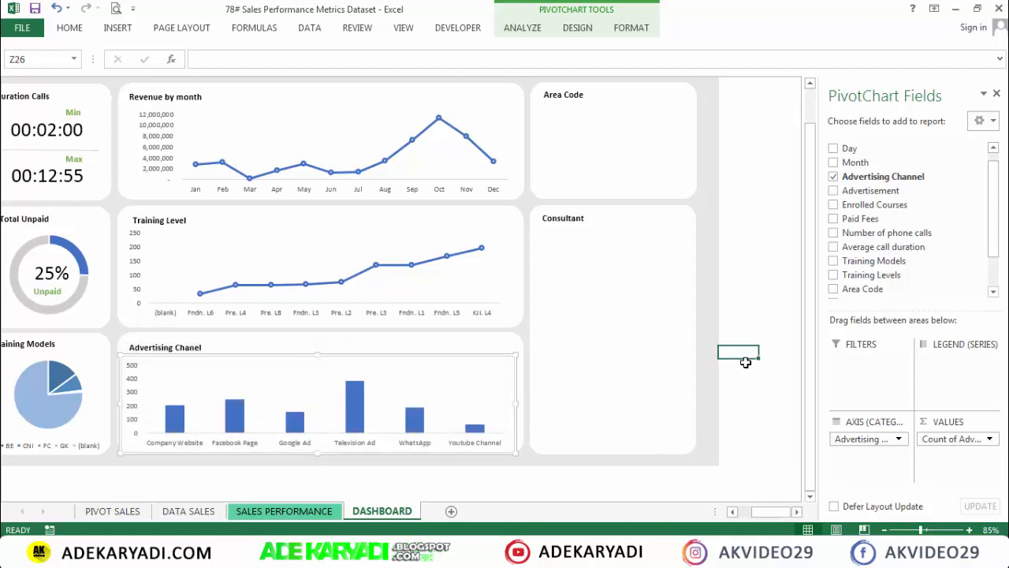
Check the SALES PERFORMANCE reference, and copy the Advertising Channel pivot table on the PIVOT SALES sheet to cell AB25
click(315, 512)
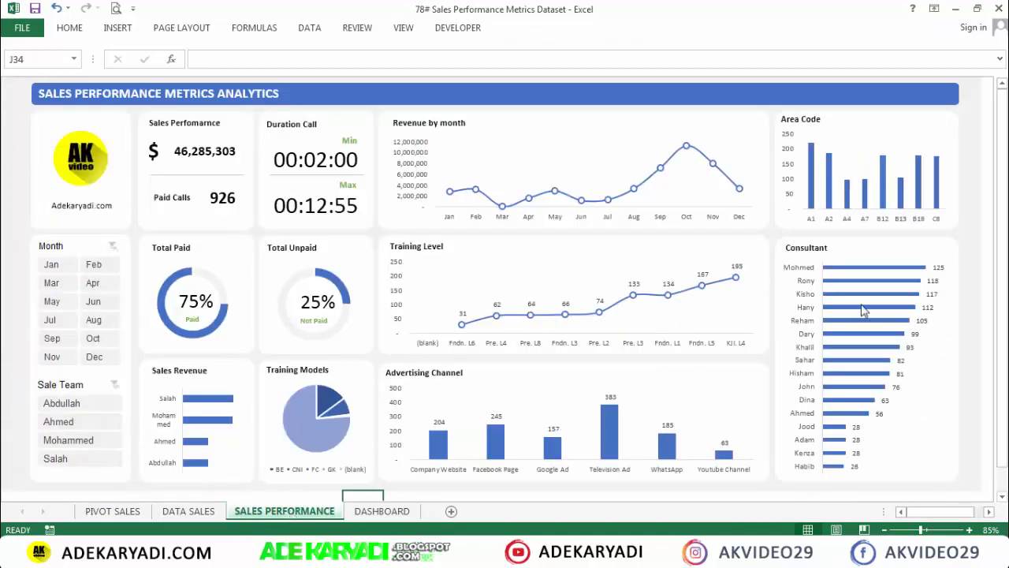
click(113, 511)
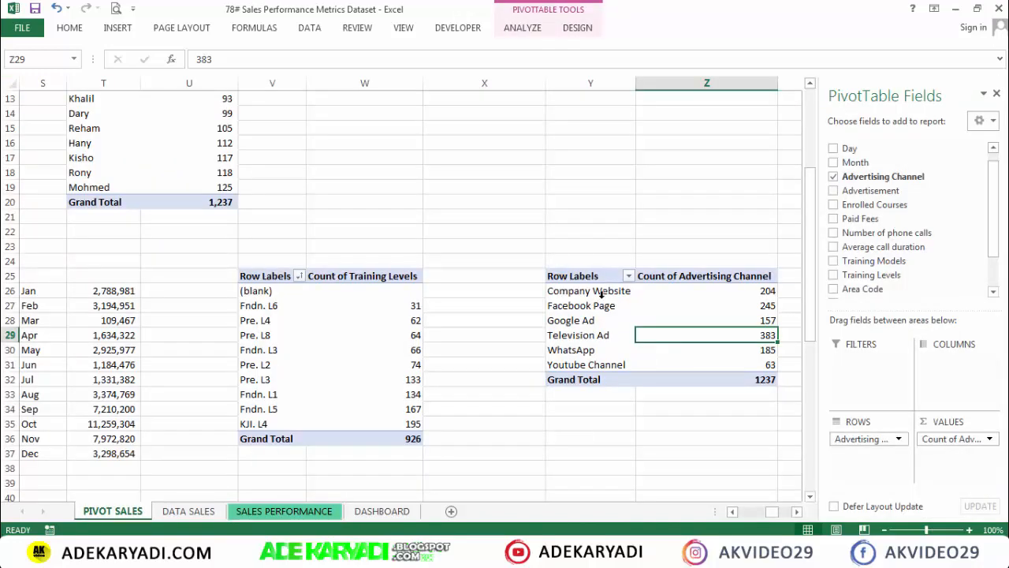
drag(599, 276, 726, 379)
key(ctrl+c)
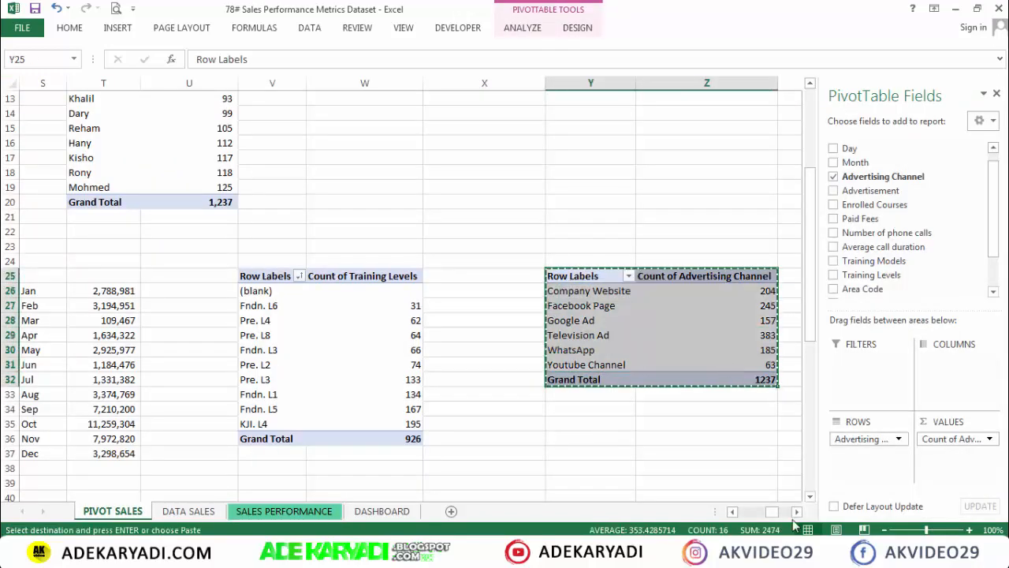
click(796, 511)
click(797, 511)
click(796, 511)
click(797, 511)
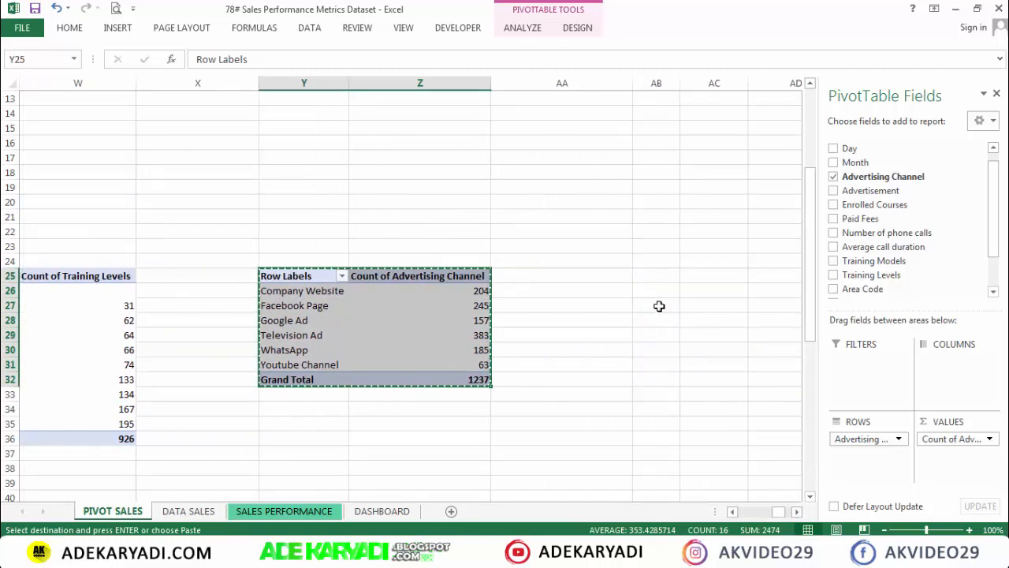
click(649, 277)
key(ctrl+v)
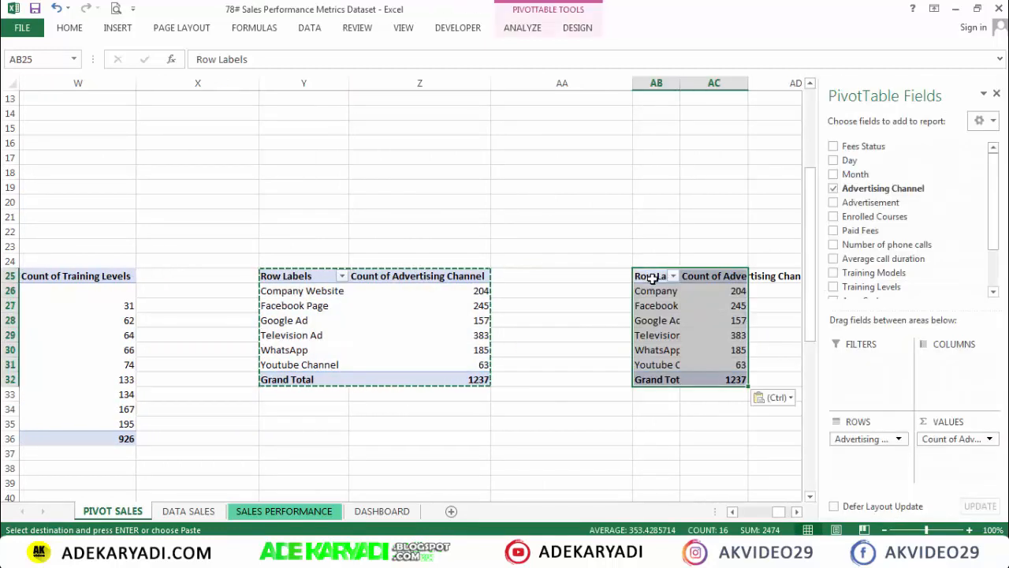
Replace Advertising Channel in the copied pivot table with Area Code as both the row field and the counted value
click(833, 190)
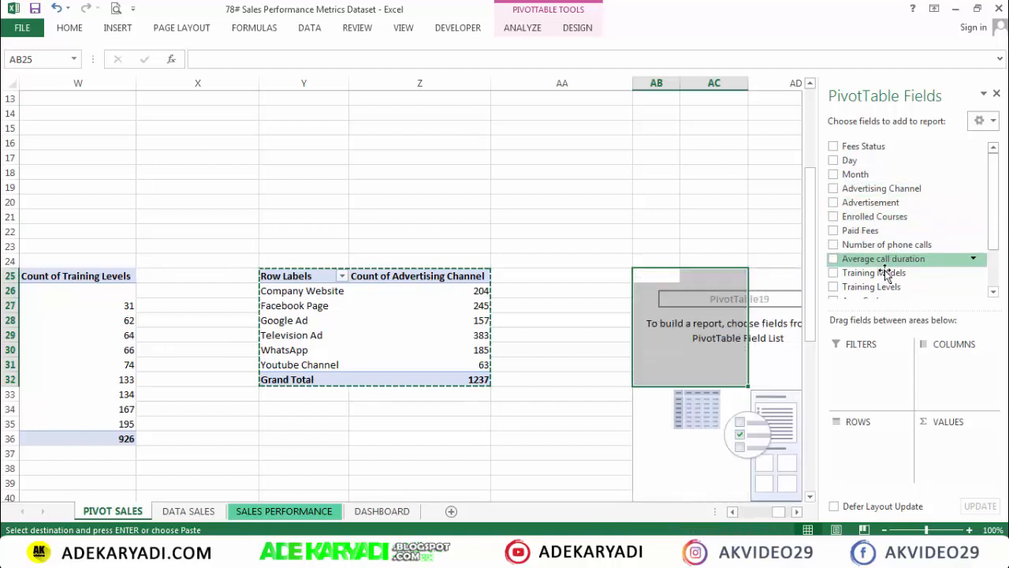
scroll(995, 254, down, 3)
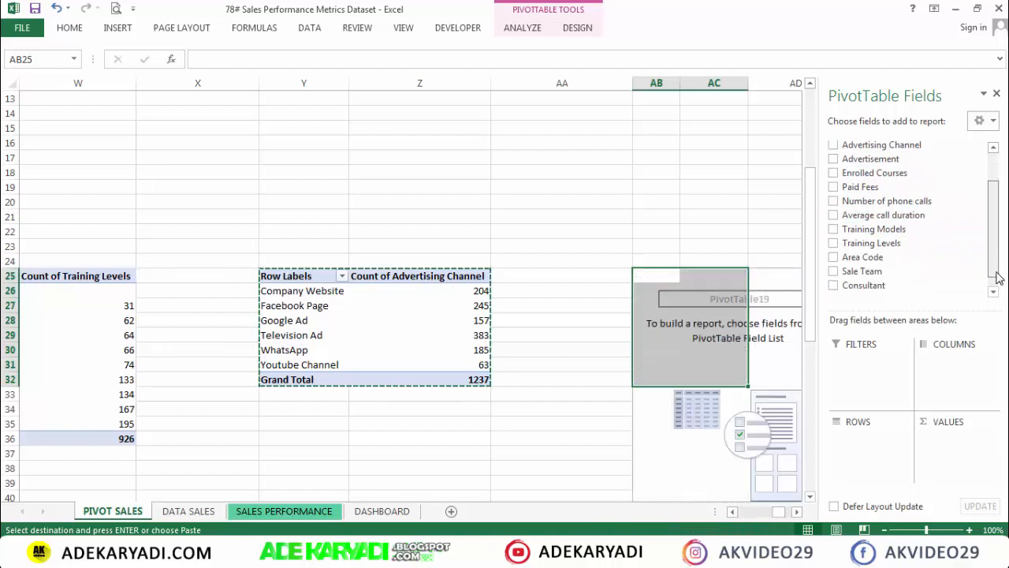
drag(866, 250, 872, 459)
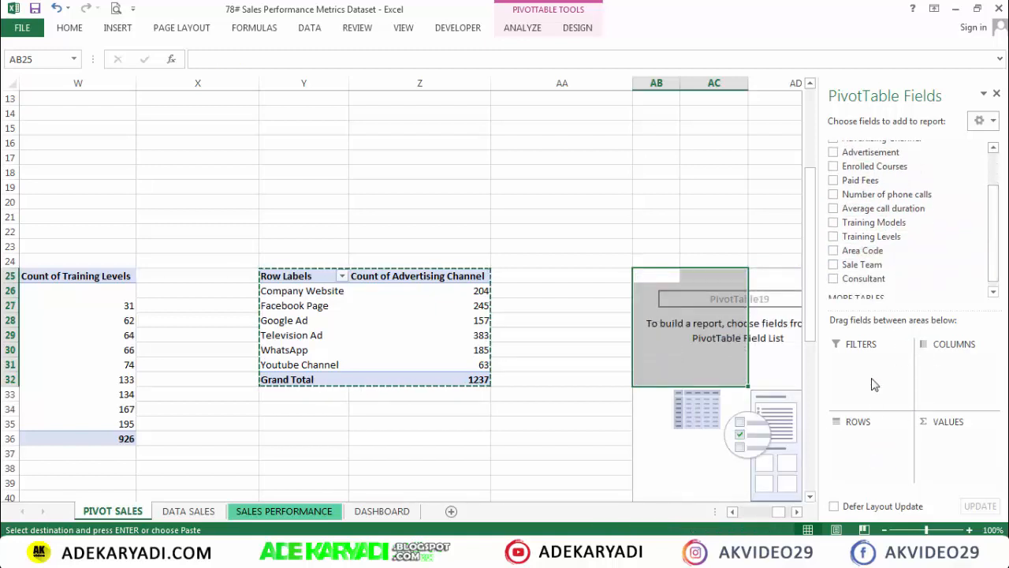
drag(866, 251, 950, 442)
click(743, 300)
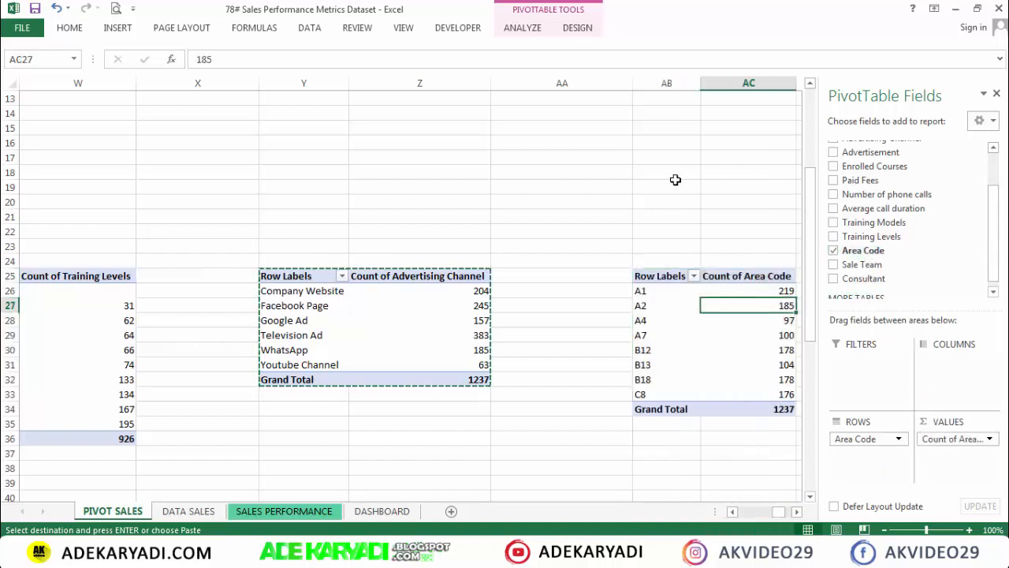
Insert a Clustered Column PivotChart from the Area Code pivot table
click(521, 34)
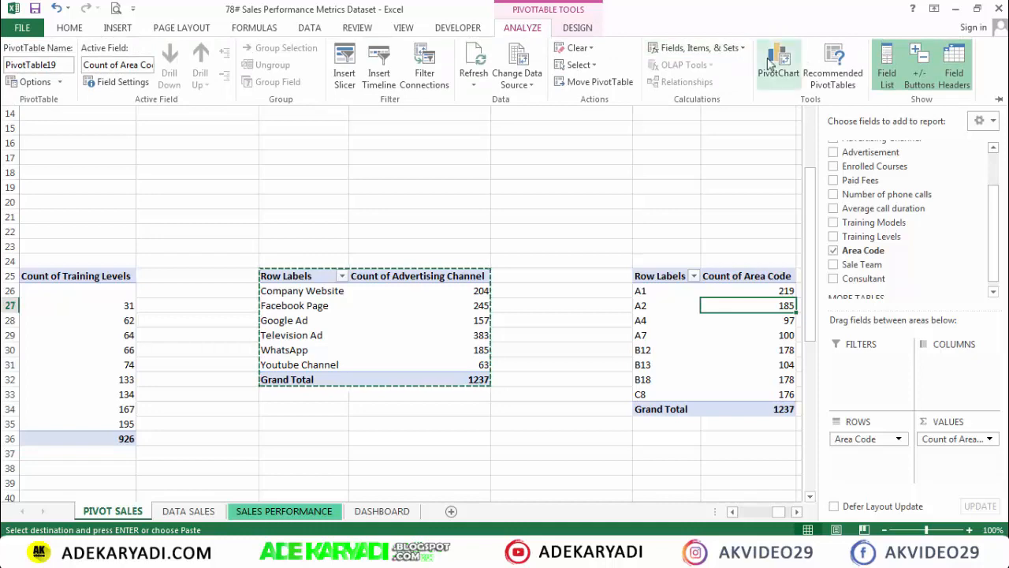
click(776, 62)
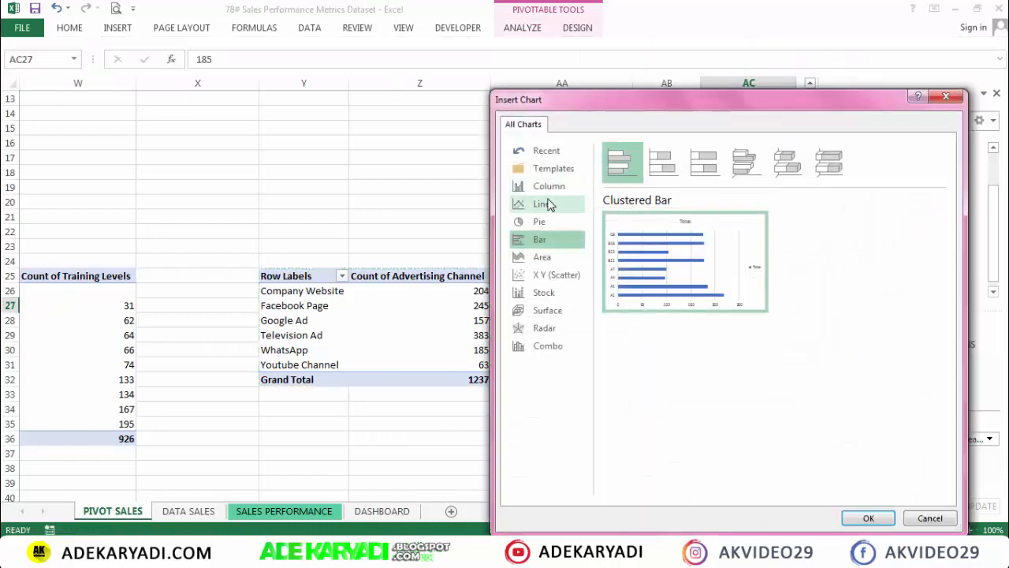
click(548, 189)
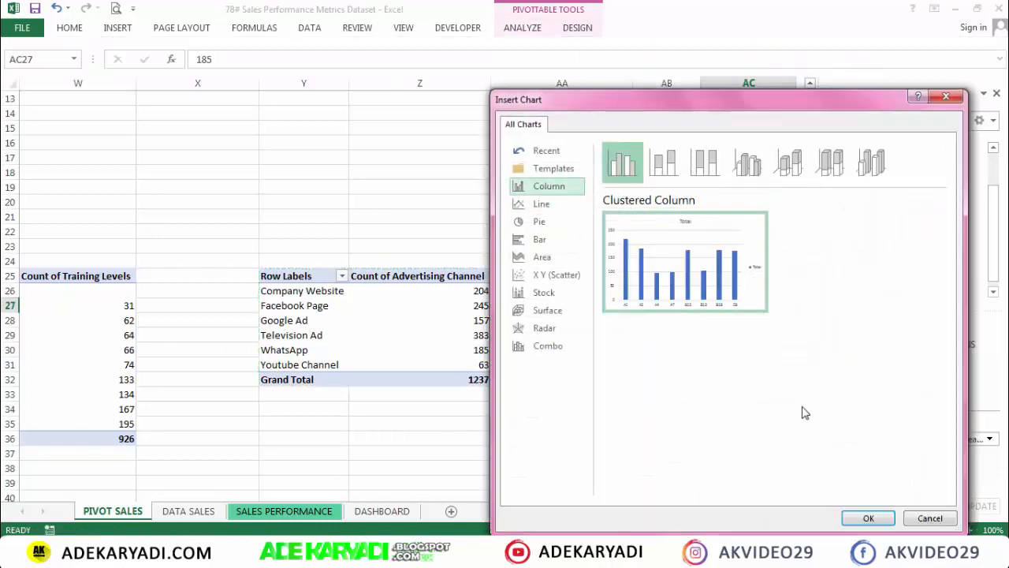
click(867, 520)
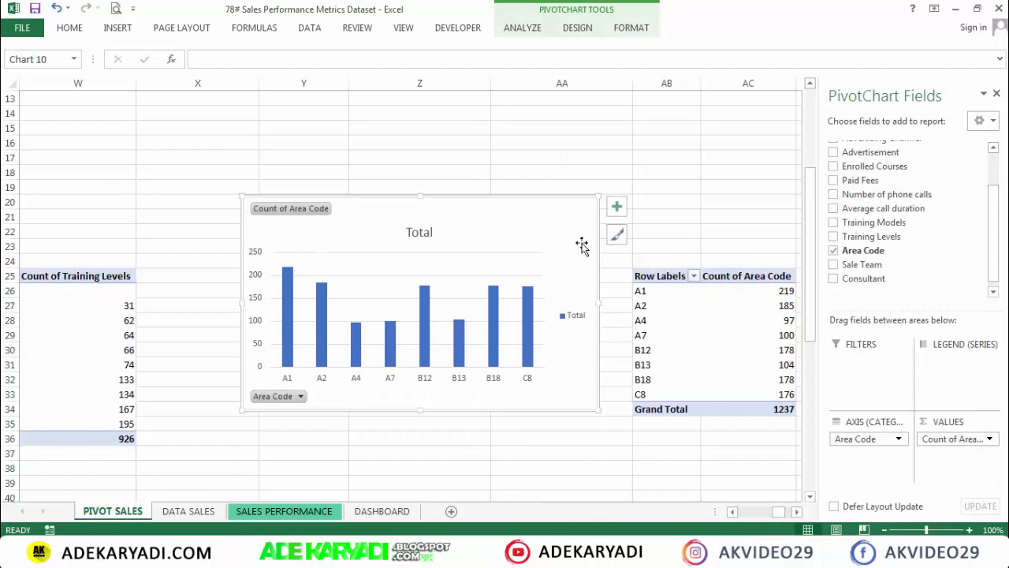
Move the Area Code chart to the DASHBOARD sheet and place it near the Area Code card
key(ctrl+x)
click(382, 511)
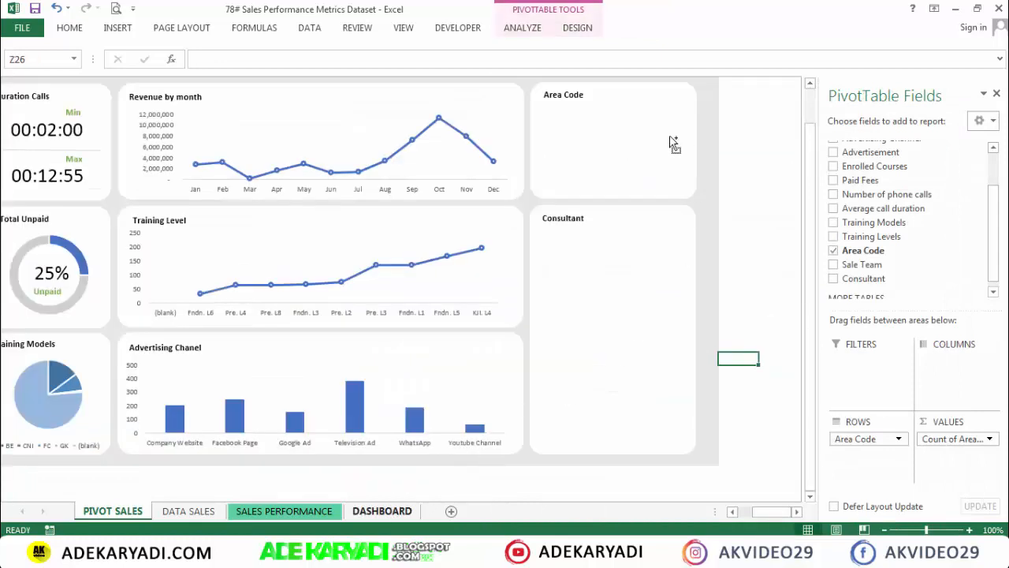
key(ctrl+v)
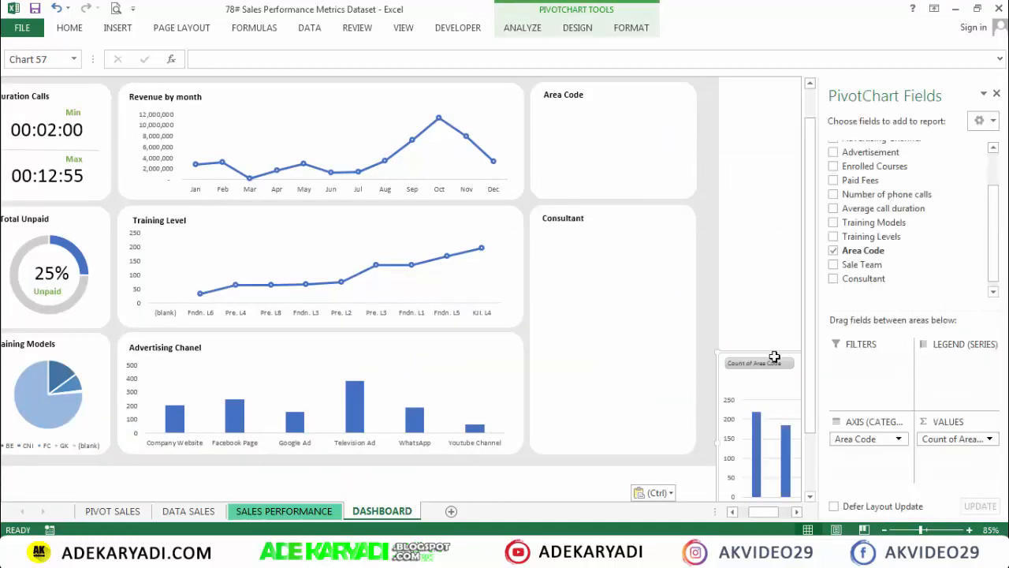
drag(762, 356, 515, 149)
Hide all field buttons on the Area Code chart
click(532, 28)
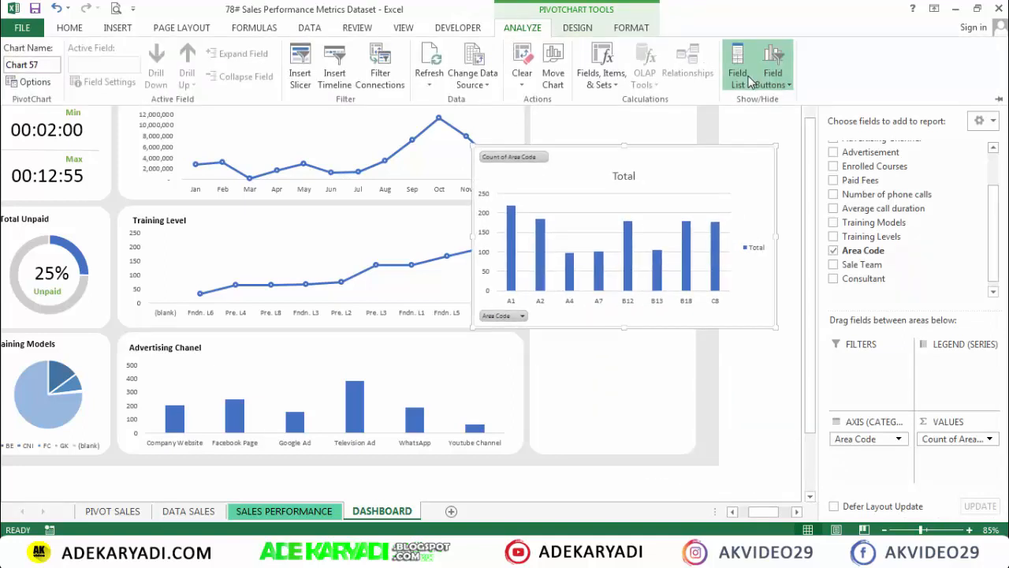
click(774, 79)
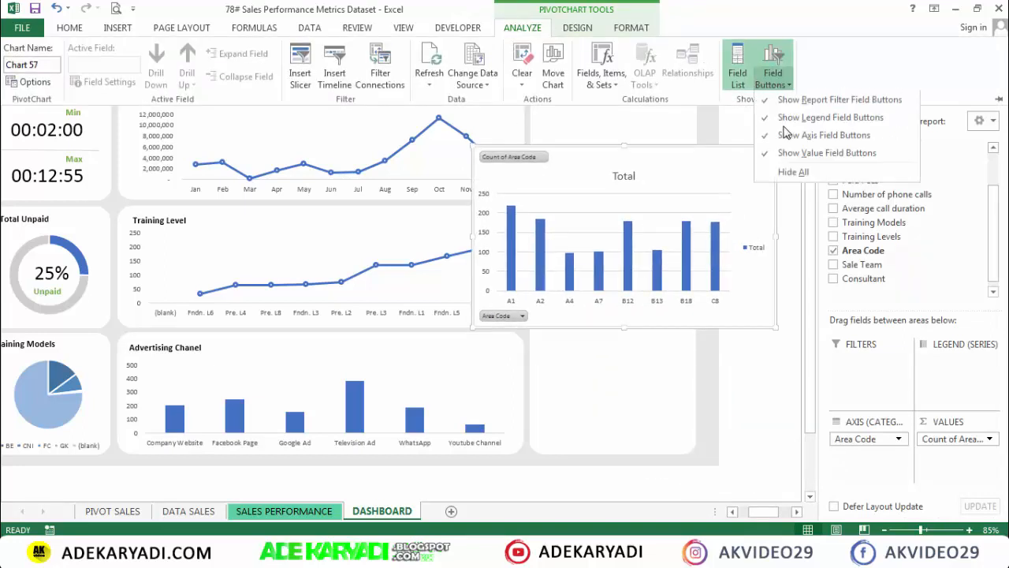
click(793, 171)
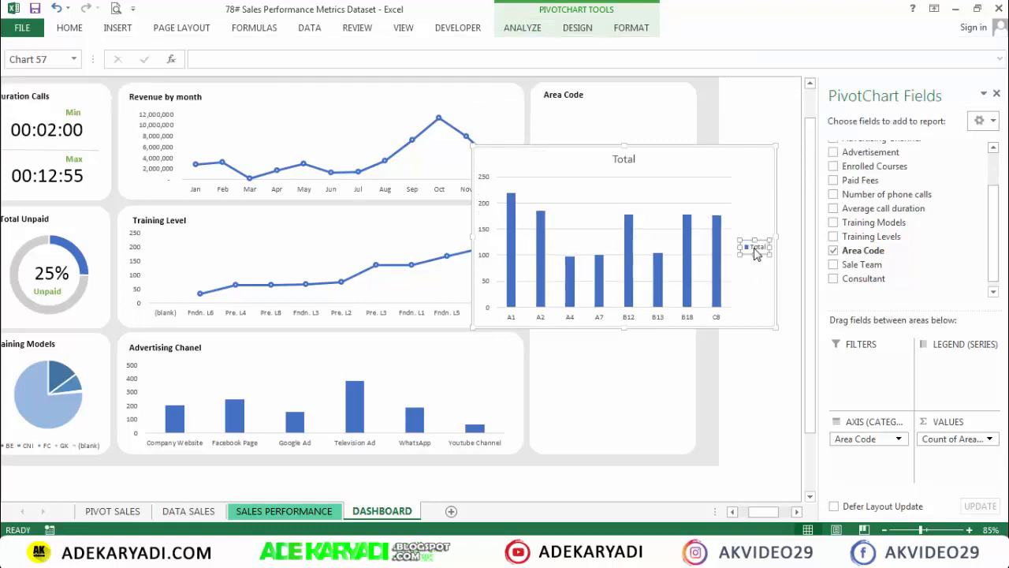
Delete the Area Code chart's legend and title, and shrink the chart to fit over the Area Code card
key(Delete)
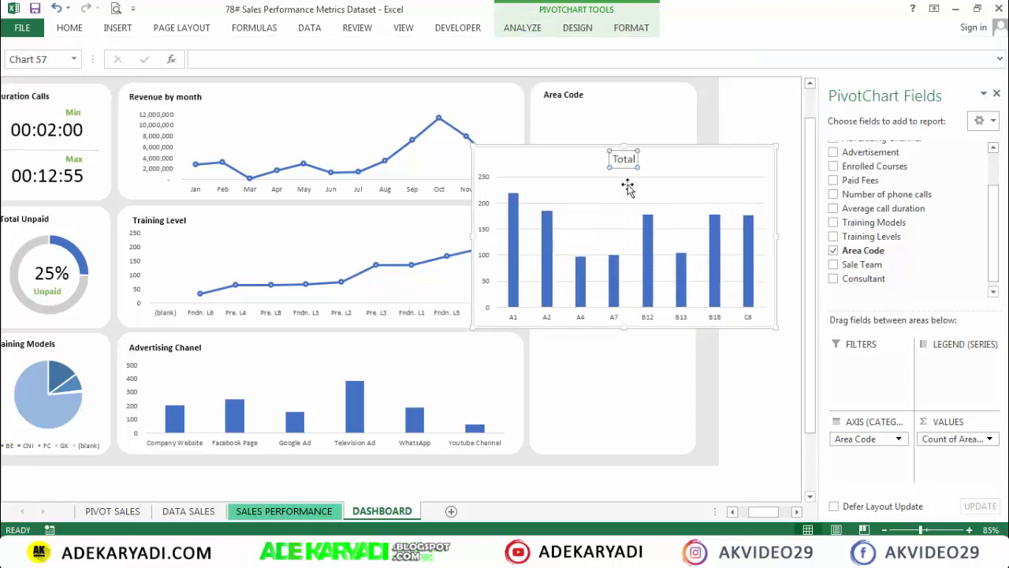
key(Delete)
drag(625, 327, 626, 289)
drag(657, 152, 580, 97)
click(423, 226)
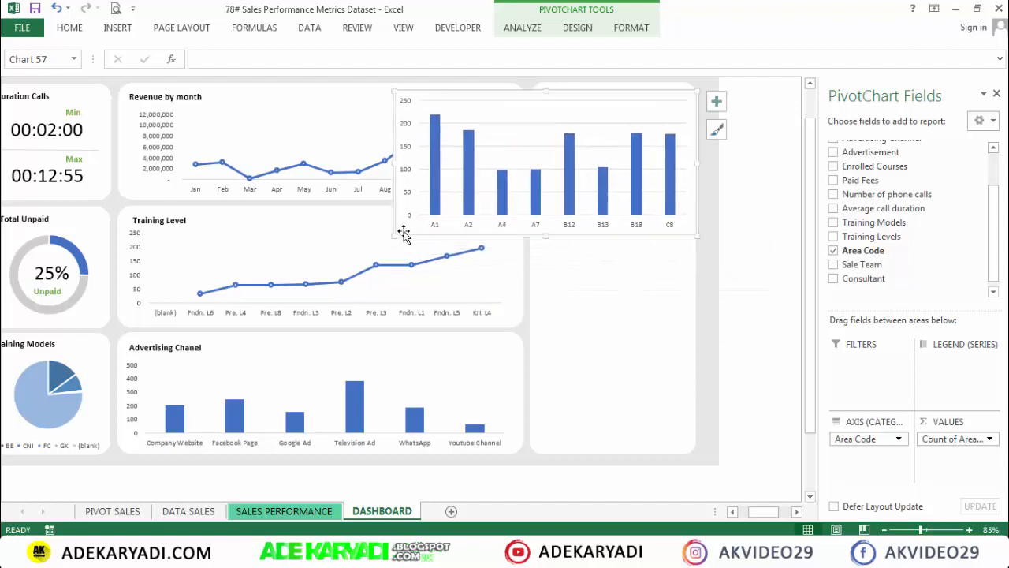
drag(397, 235, 540, 194)
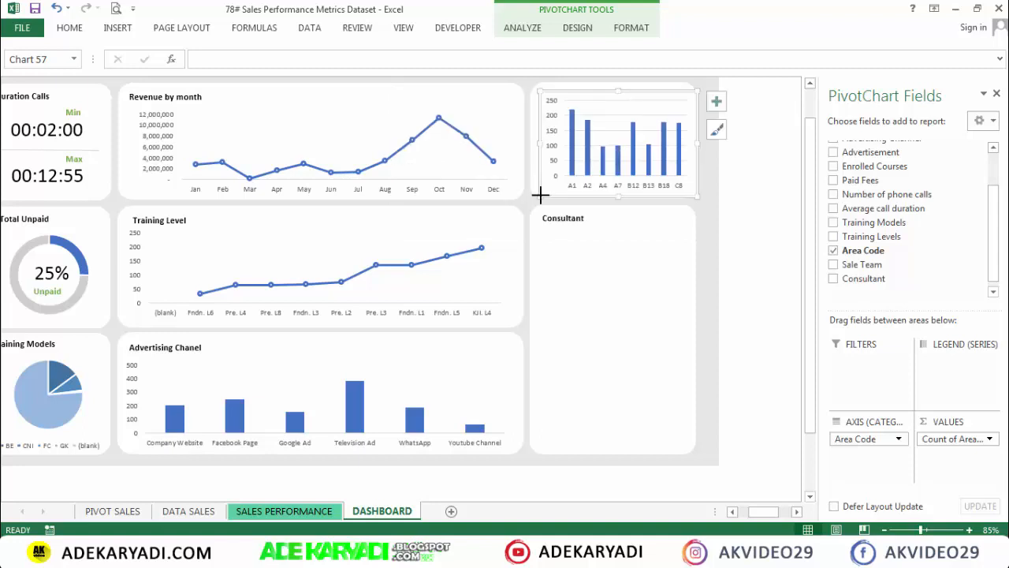
Set the Area Code chart area to No Fill and No Outline
click(636, 28)
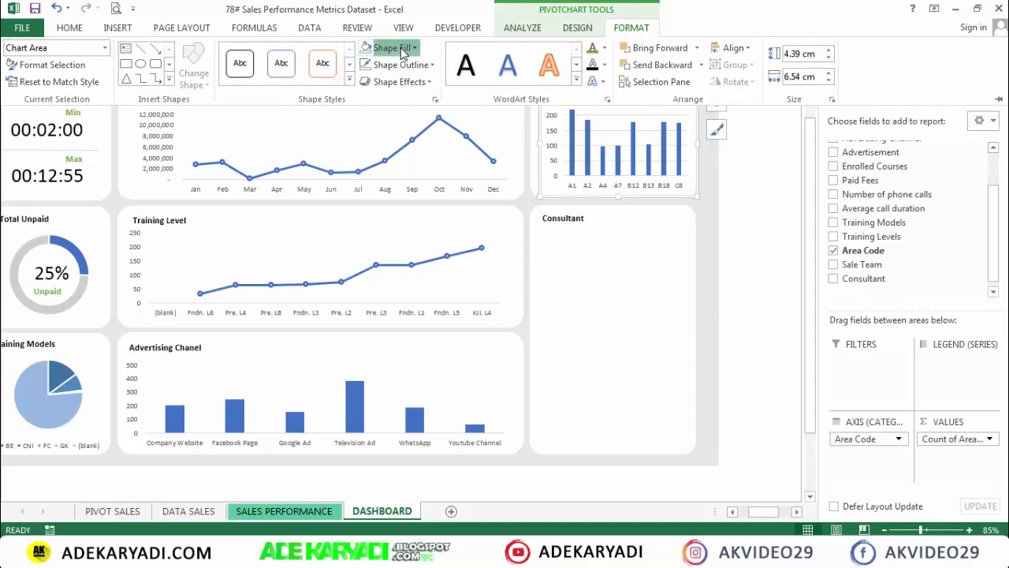
click(403, 49)
click(402, 226)
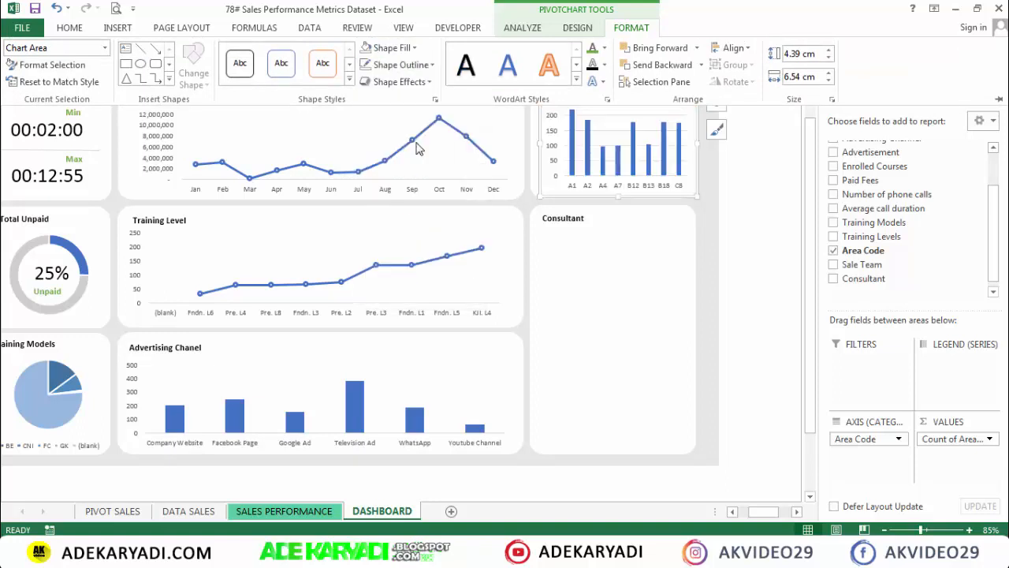
click(402, 65)
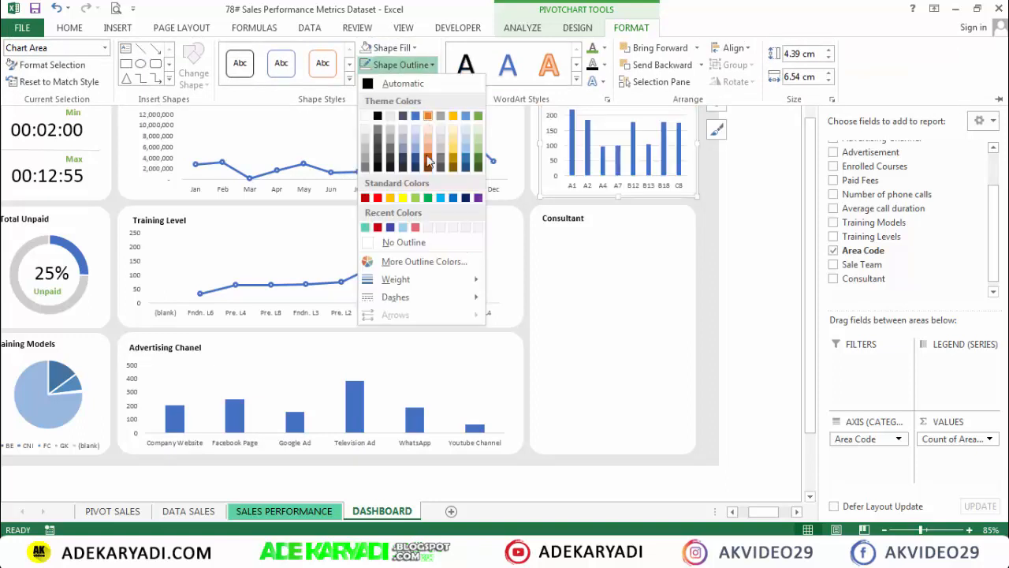
click(432, 244)
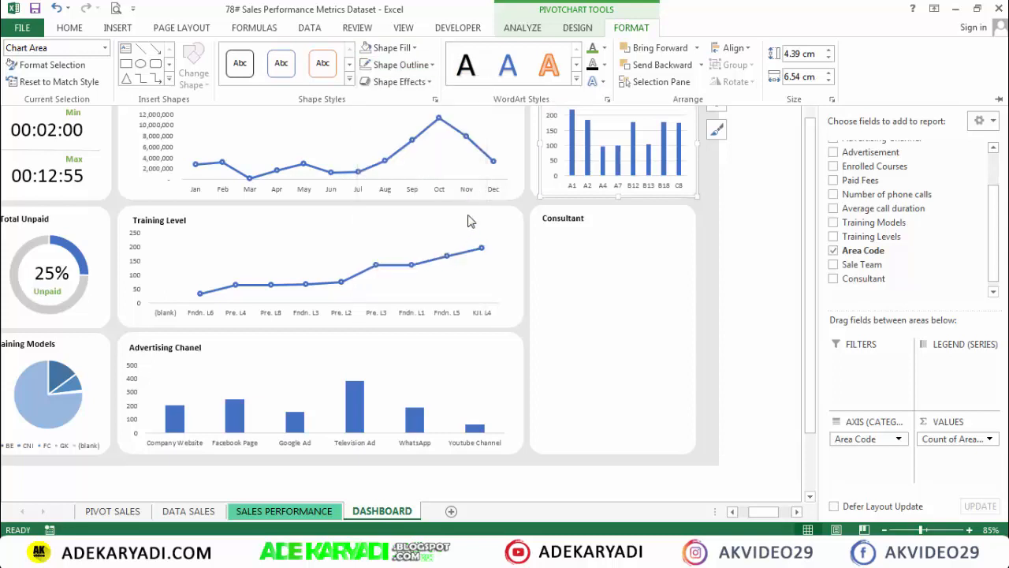
Widen the Area Code chart slightly and lower its upper edge so it sits below the card title
click(538, 143)
drag(540, 143, 535, 144)
drag(613, 91, 613, 100)
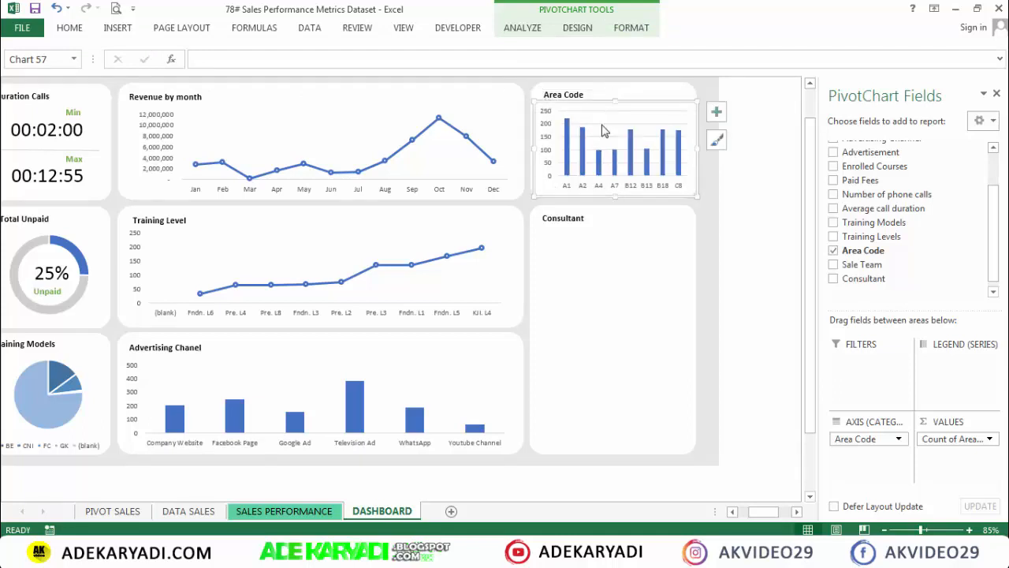
click(603, 130)
click(724, 158)
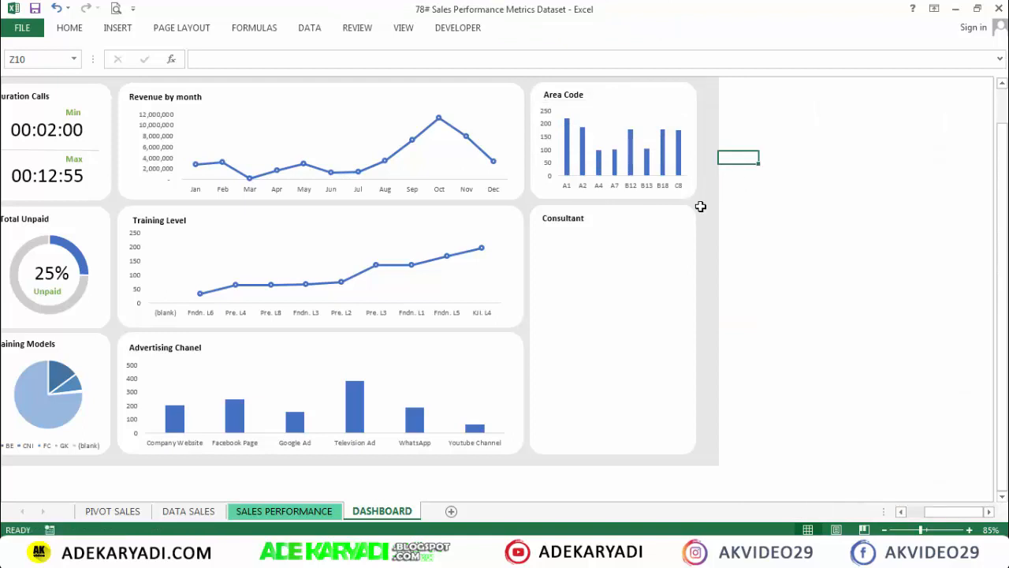
Compare with the SALES PERFORMANCE sheet and extend the DASHBOARD Area Code chart slightly toward the card's left edge
scroll(700, 207, down, 1)
scroll(644, 223, up, 2)
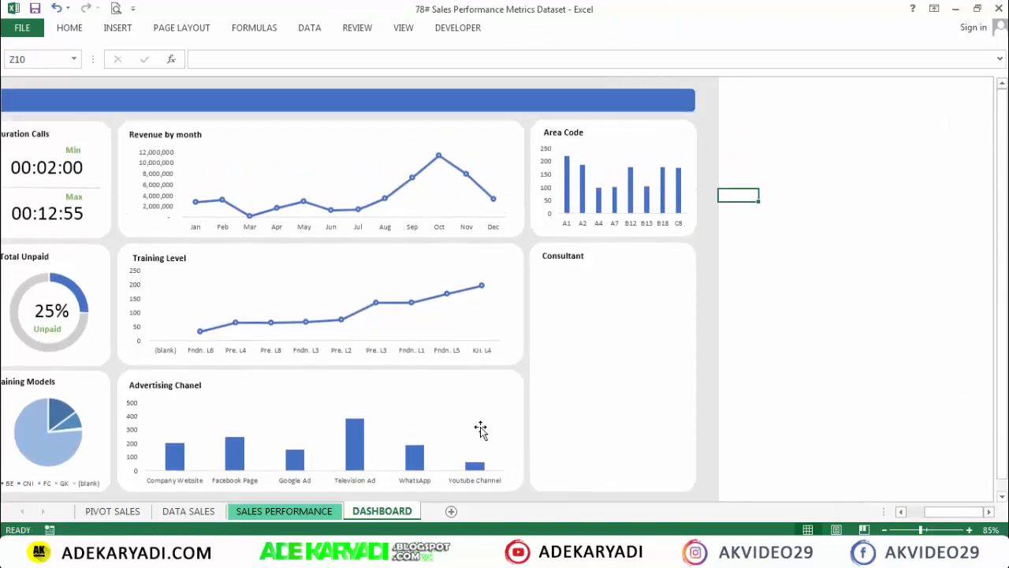
click(294, 514)
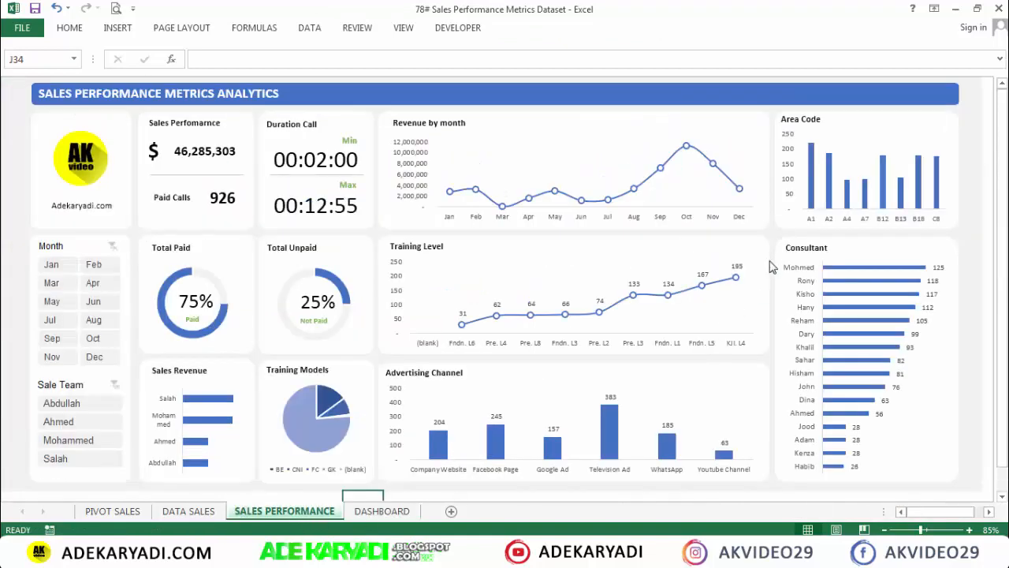
key(ctrl+Page_Down)
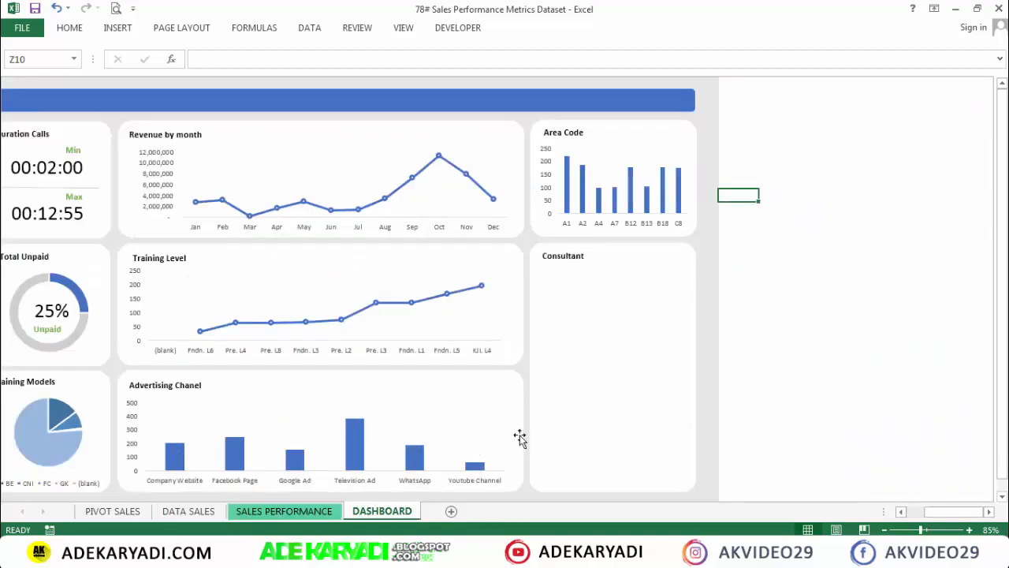
click(644, 145)
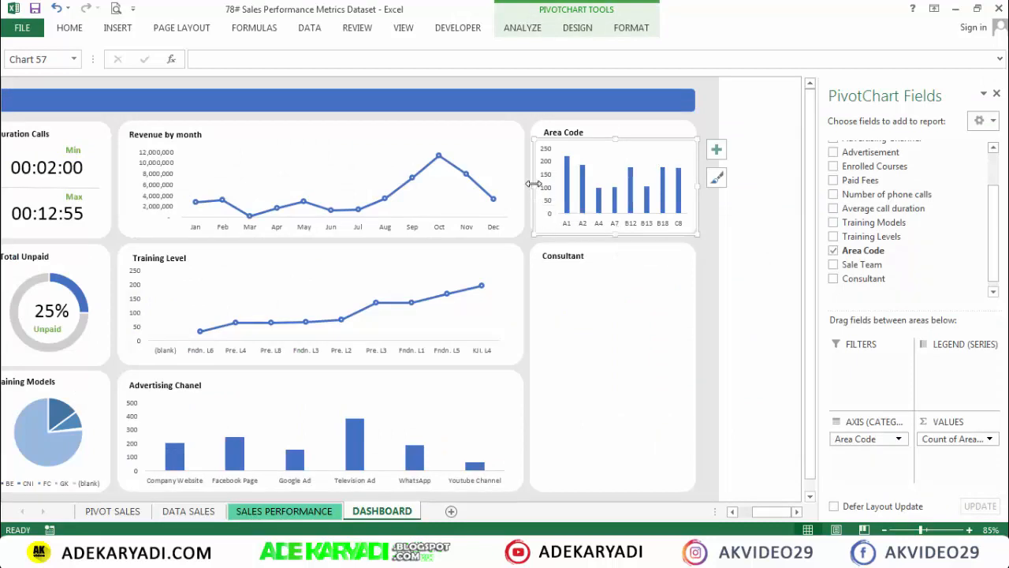
drag(533, 186, 530, 189)
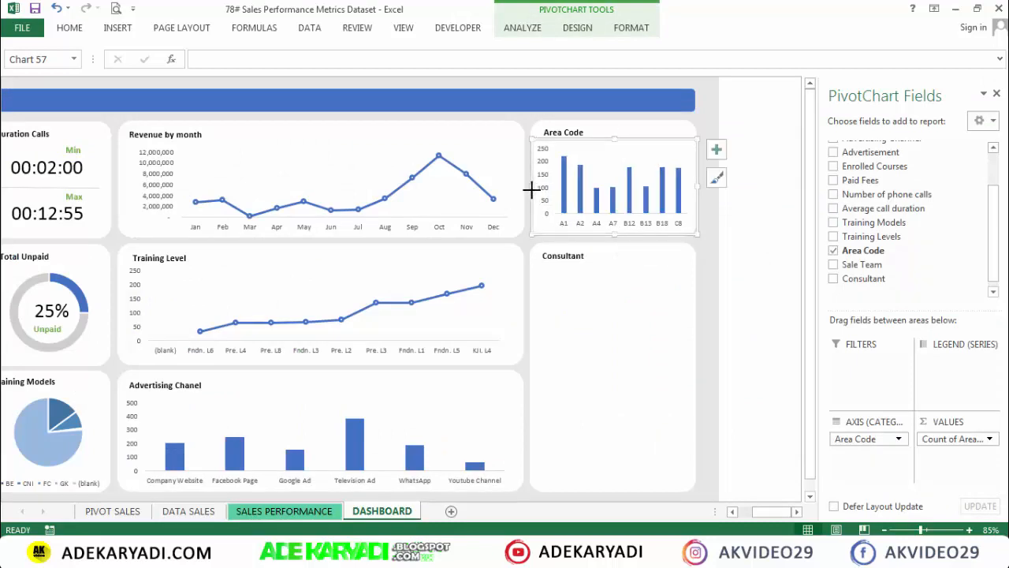
click(737, 183)
scroll(502, 421, down, 2)
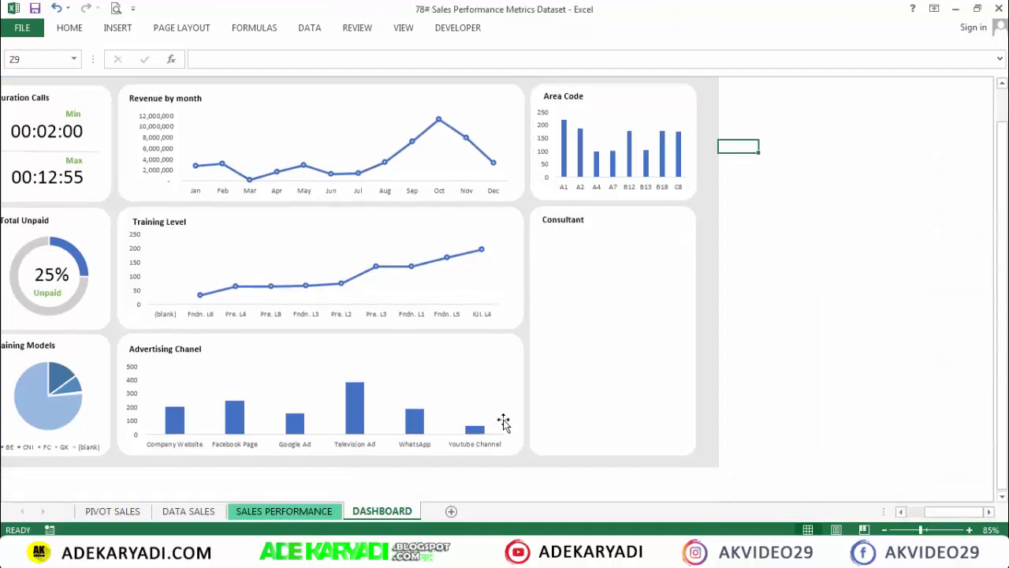
Copy the Area Code pivot table on the PIVOT SALES sheet and paste it below the original at cell AB43
click(111, 511)
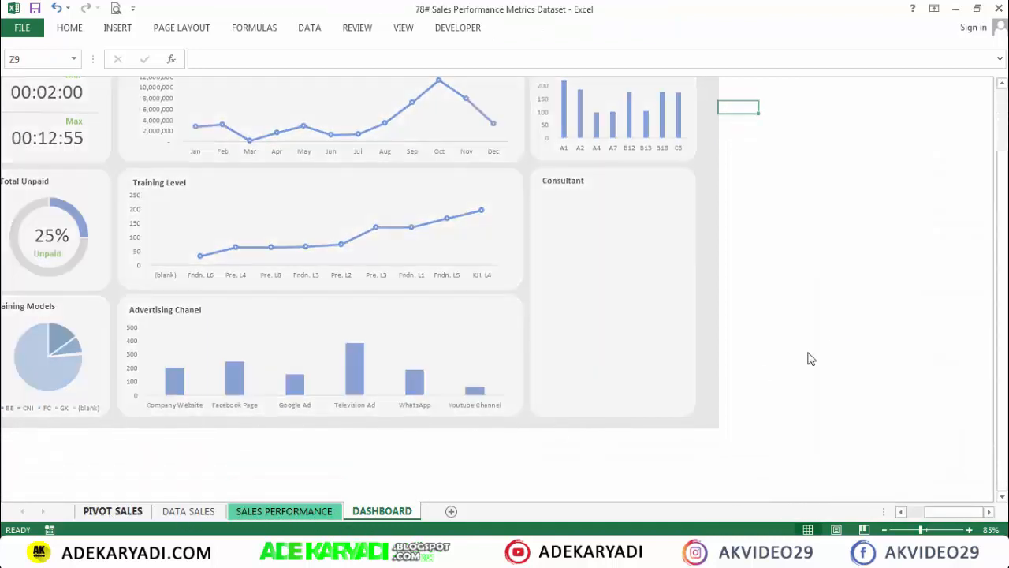
drag(664, 276, 756, 411)
key(ctrl+c)
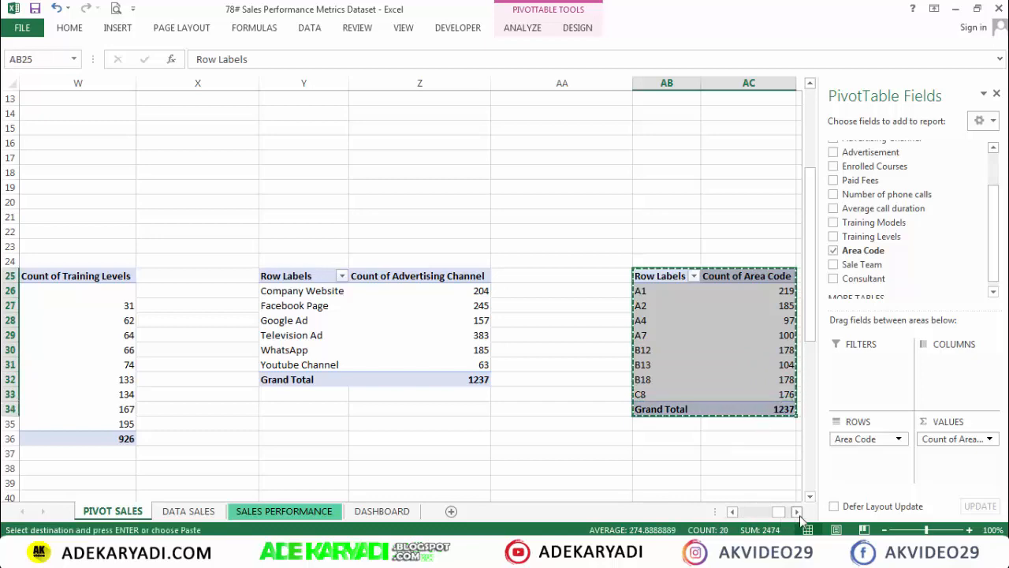
click(797, 511)
scroll(664, 399, right, 3)
scroll(604, 311, up, 4)
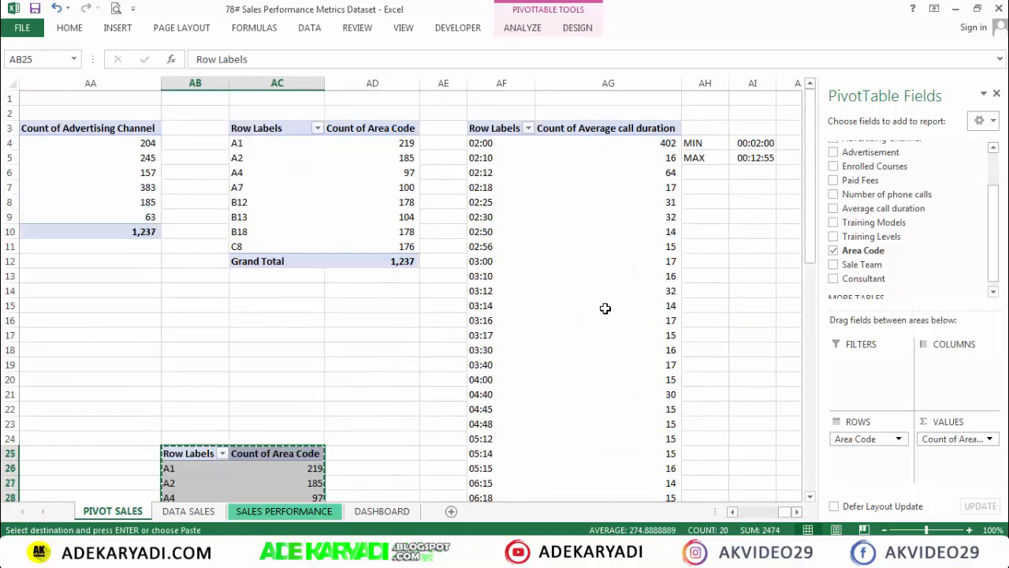
scroll(512, 320, down, 2)
scroll(512, 320, down, 4)
click(179, 407)
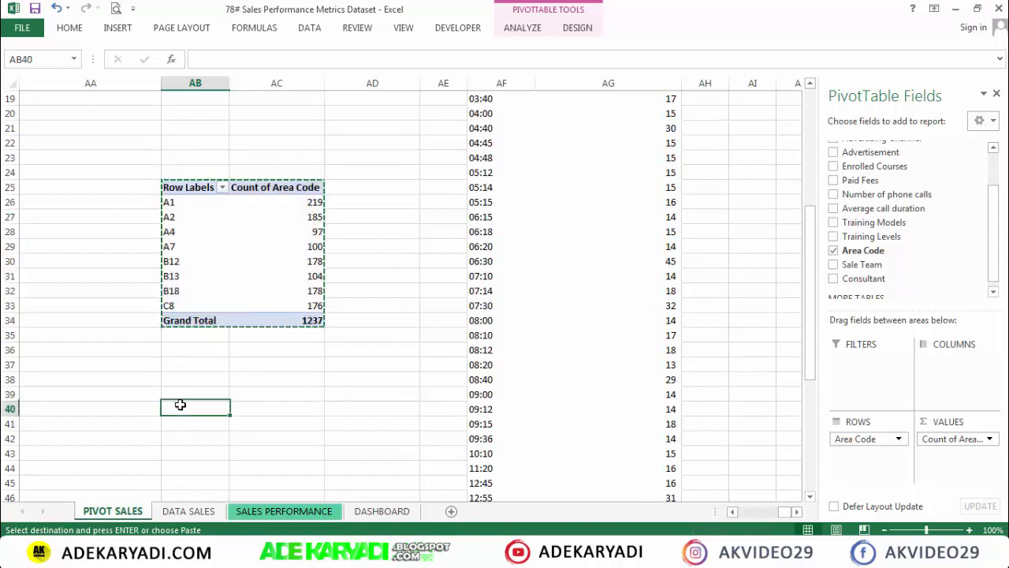
scroll(194, 405, down, 3)
click(195, 405)
click(194, 353)
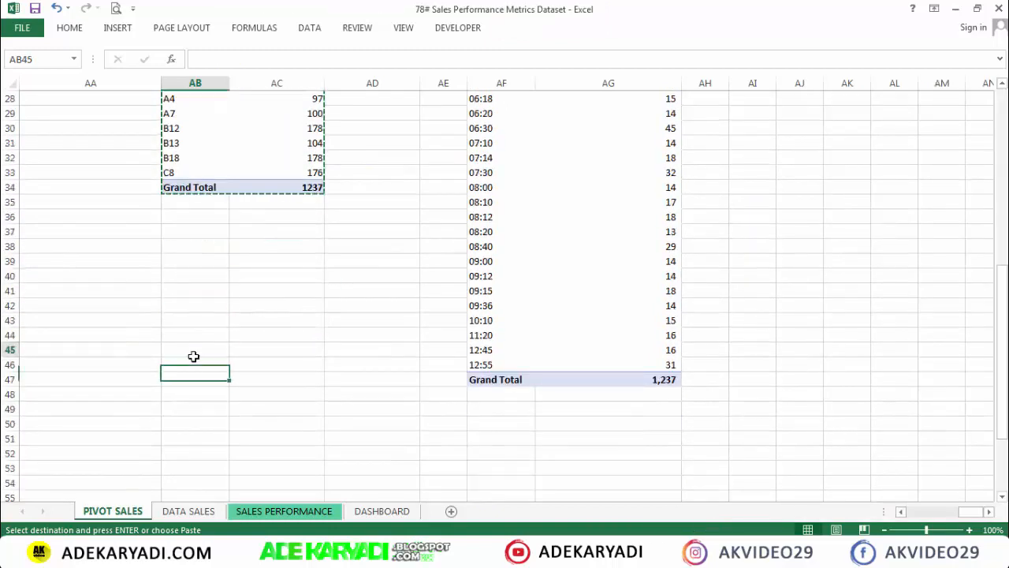
click(219, 315)
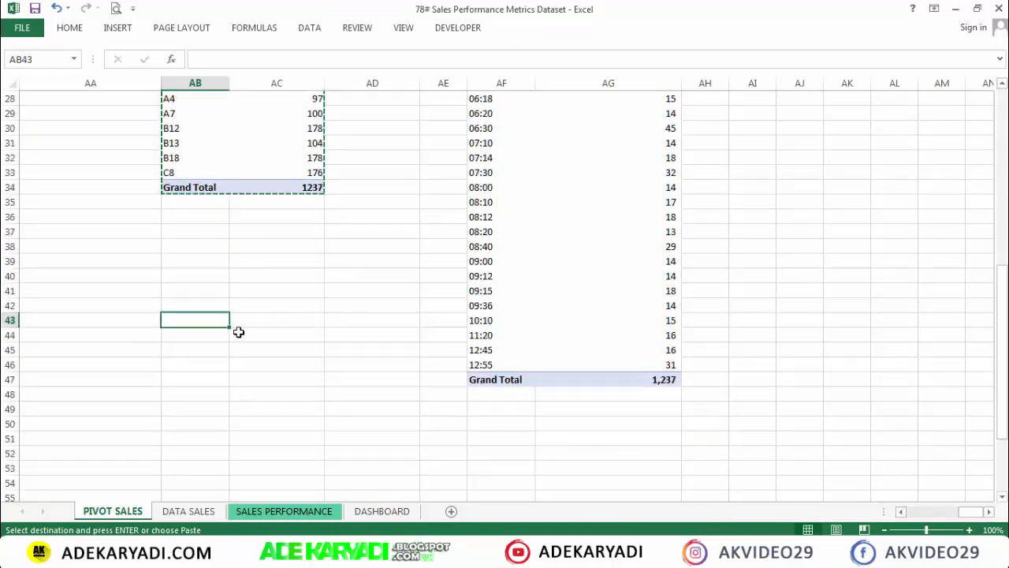
key(ctrl+v)
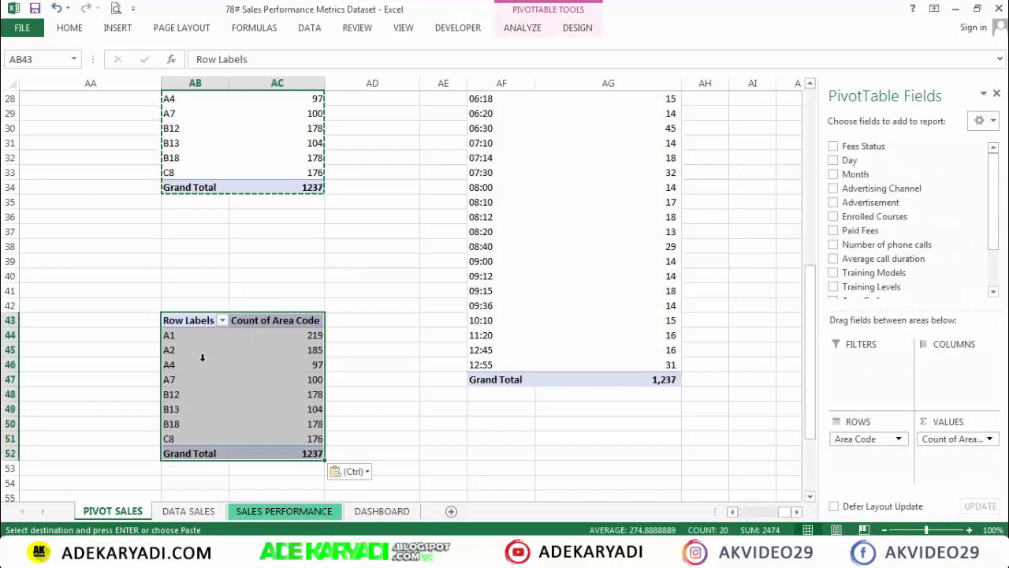
Replace Area Code in the pasted pivot table with Consultant as both the row field and the counted value
click(199, 357)
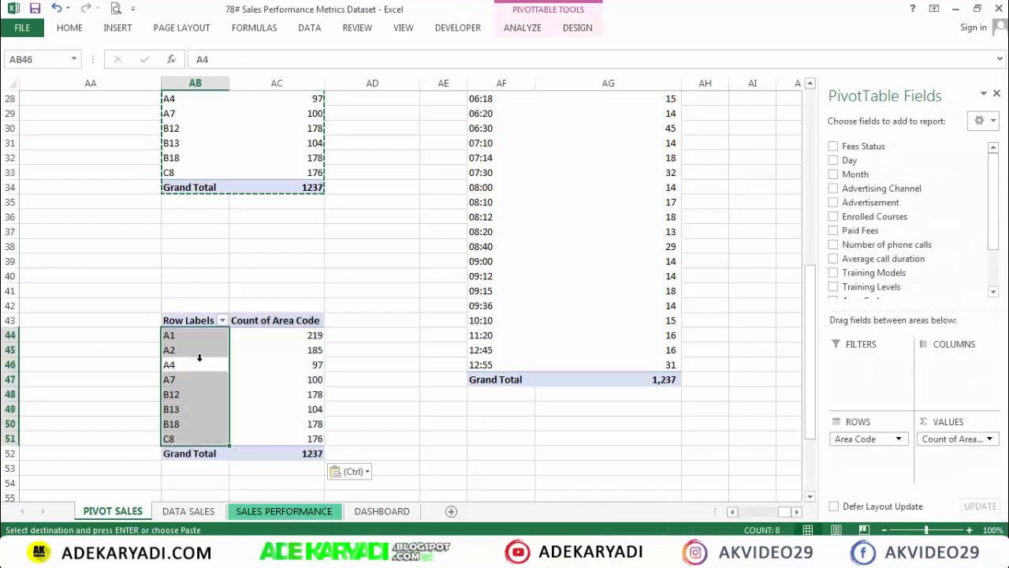
click(199, 357)
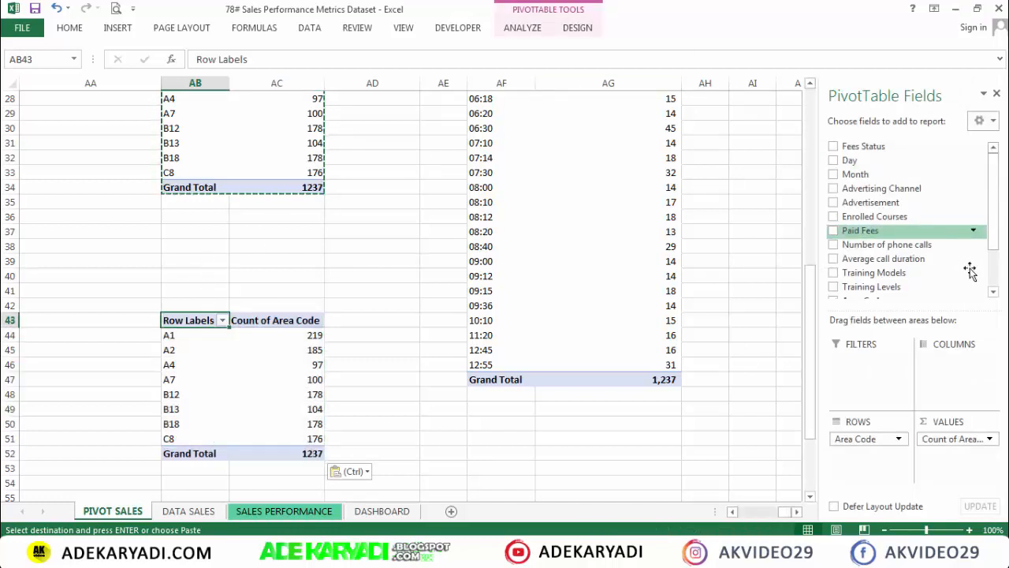
drag(998, 232, 998, 256)
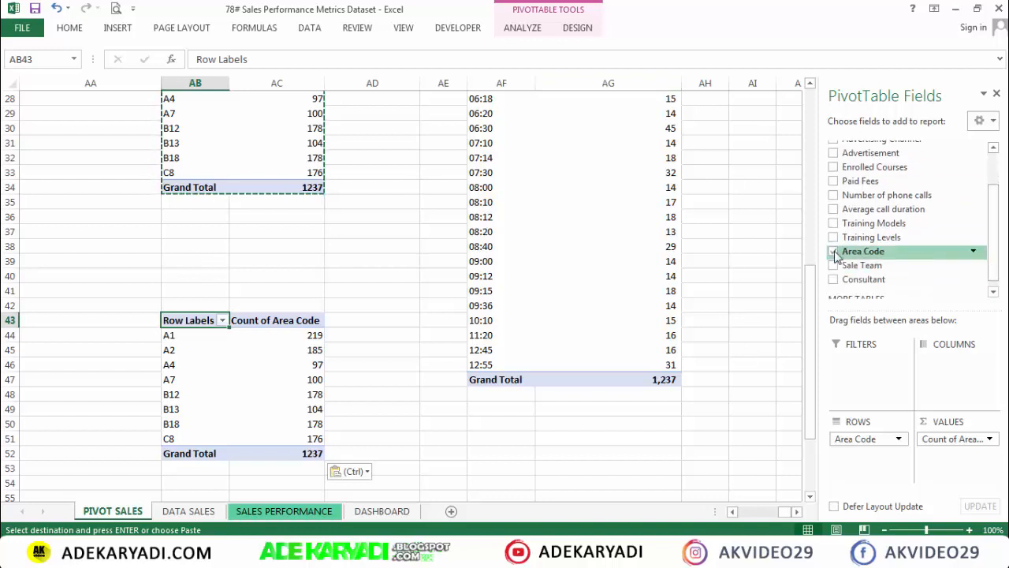
click(833, 251)
drag(851, 279, 870, 443)
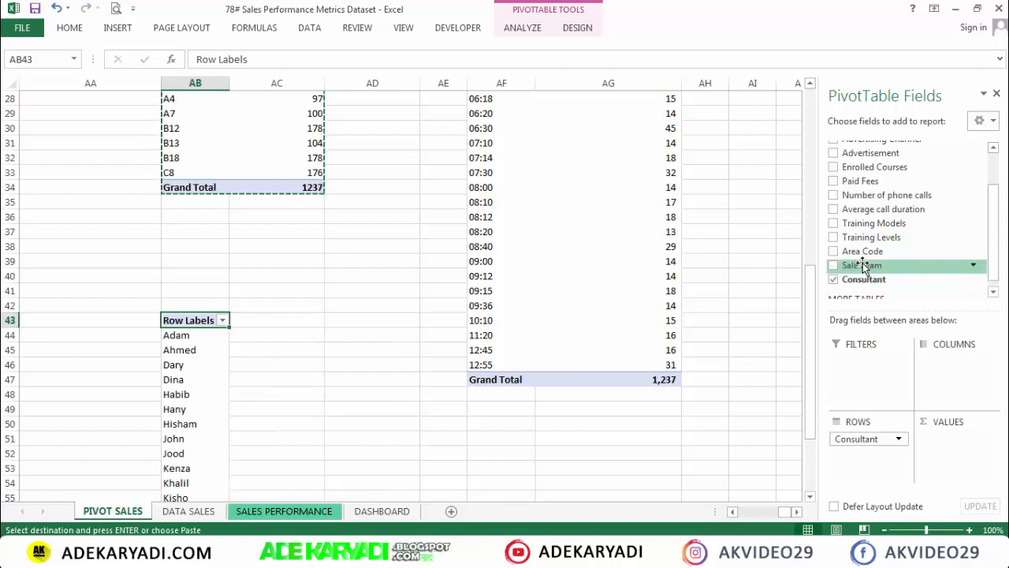
drag(865, 278, 956, 465)
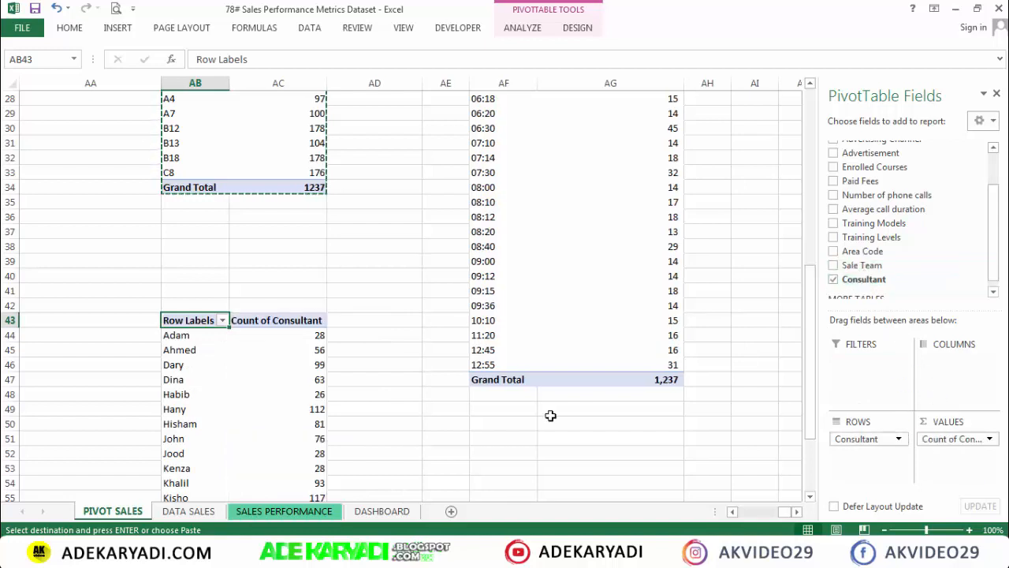
Insert a Clustered Bar PivotChart from the Consultant pivot table and move it clear of the table
click(288, 348)
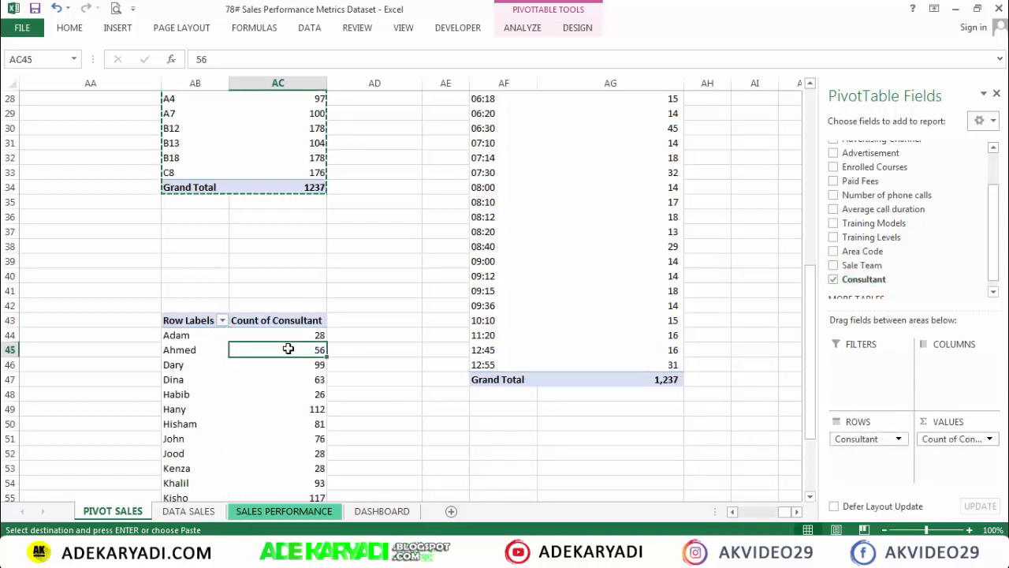
click(509, 28)
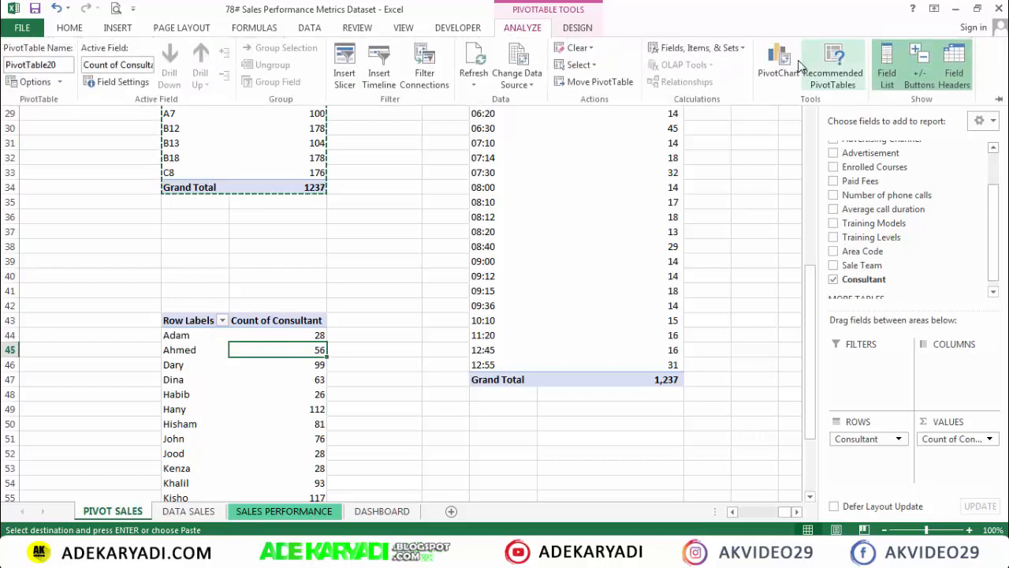
click(795, 63)
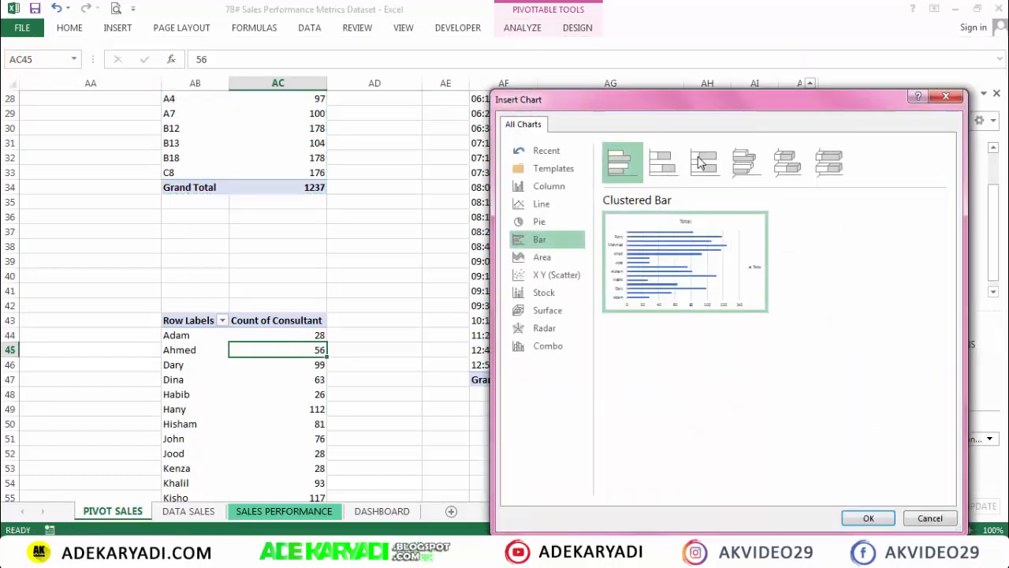
click(870, 517)
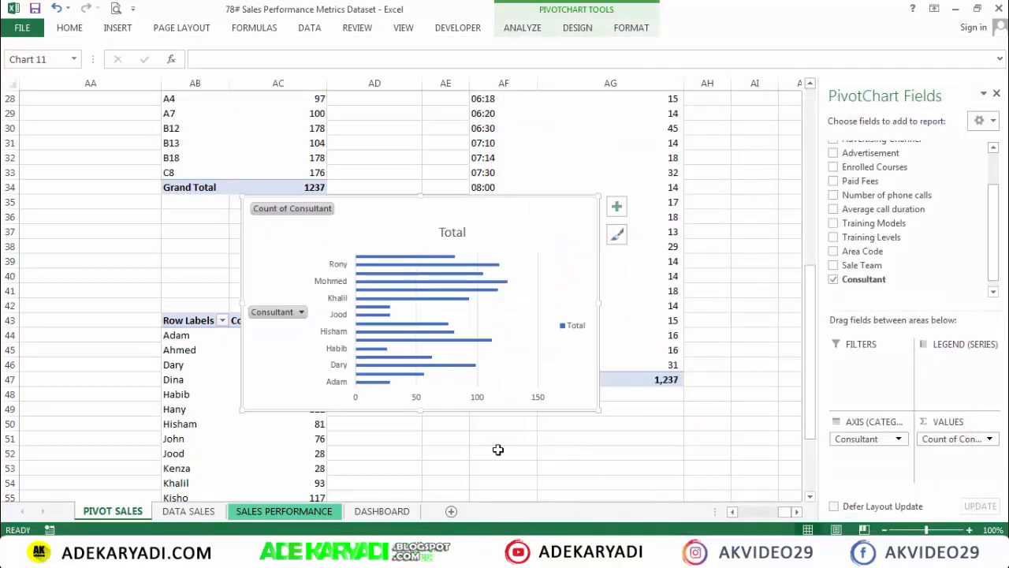
drag(504, 203, 615, 200)
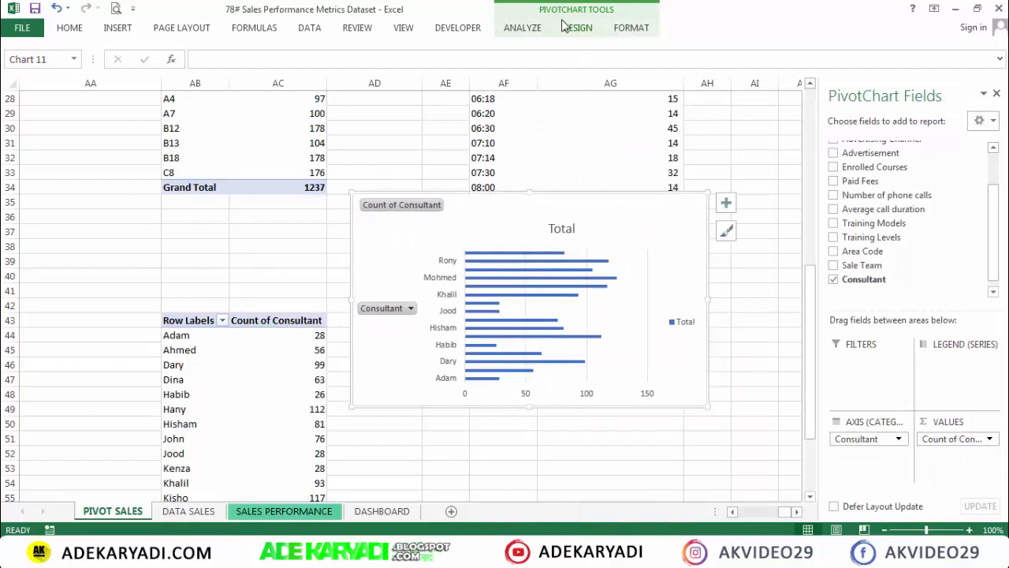
Hide all field buttons on the Consultant chart and delete its legend
click(520, 28)
click(773, 79)
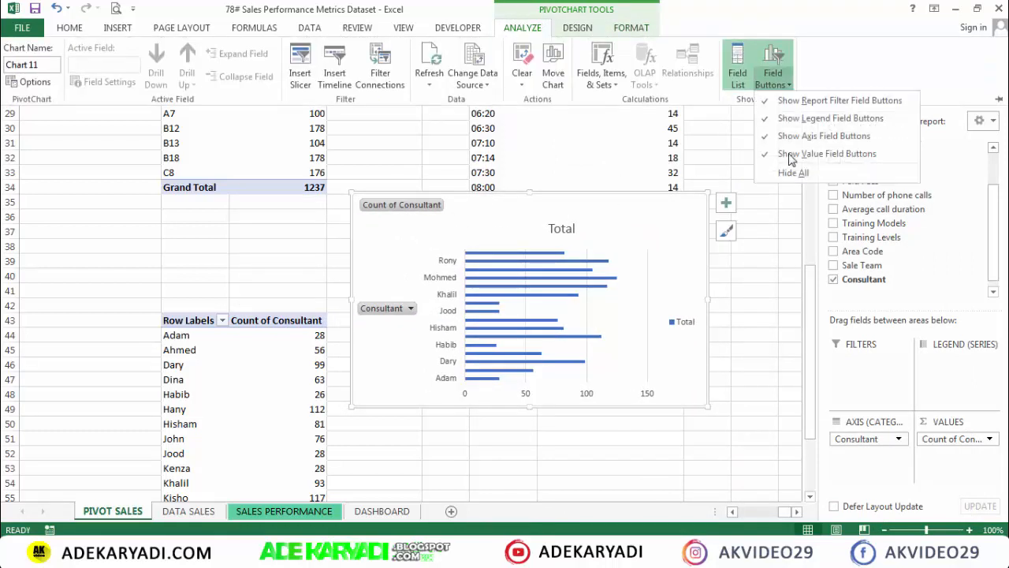
click(788, 175)
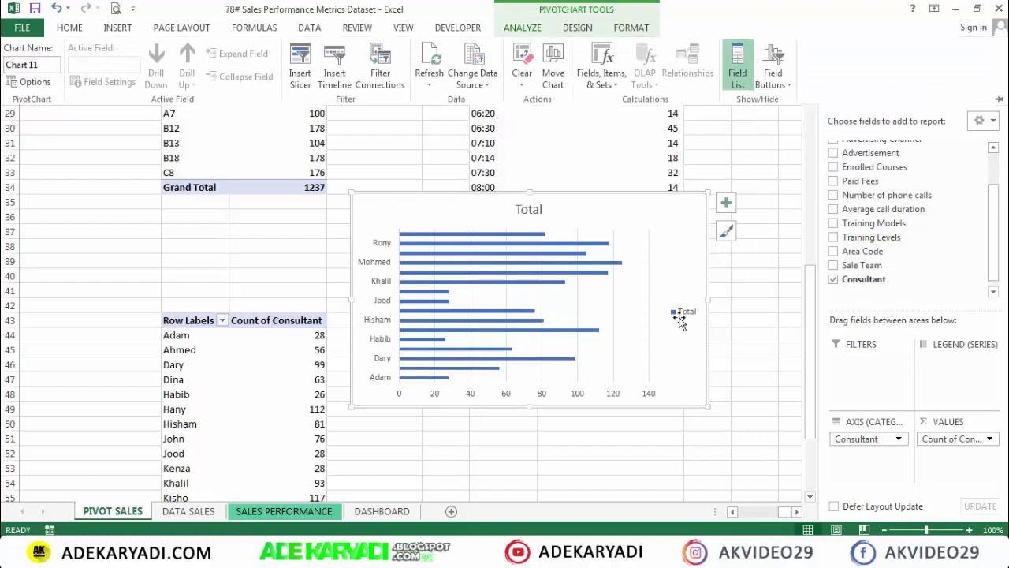
click(685, 313)
key(Delete)
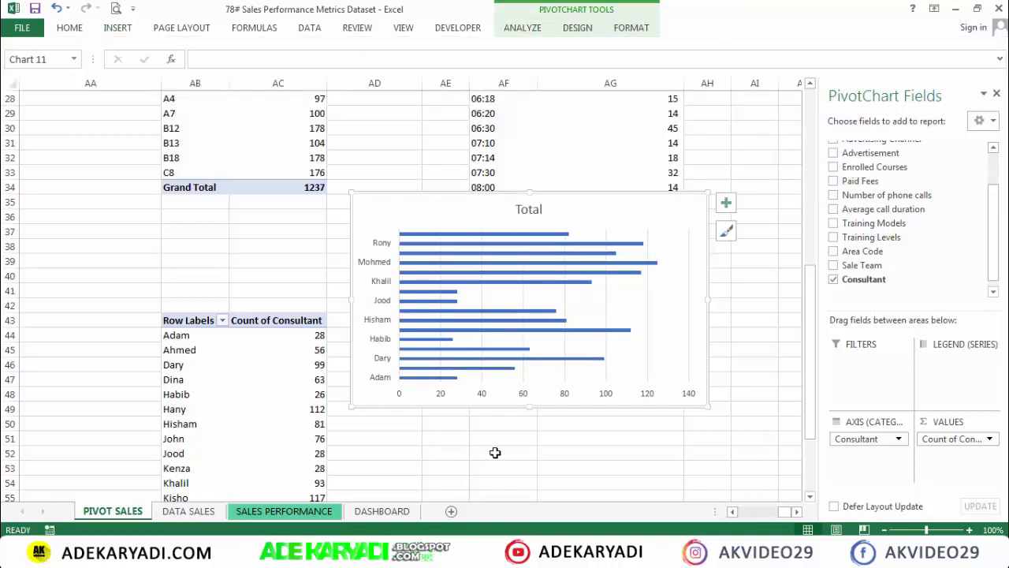
Delete the Consultant chart's title and sort its pivot table by Count of Consultant from smallest to largest
click(538, 208)
key(Delete)
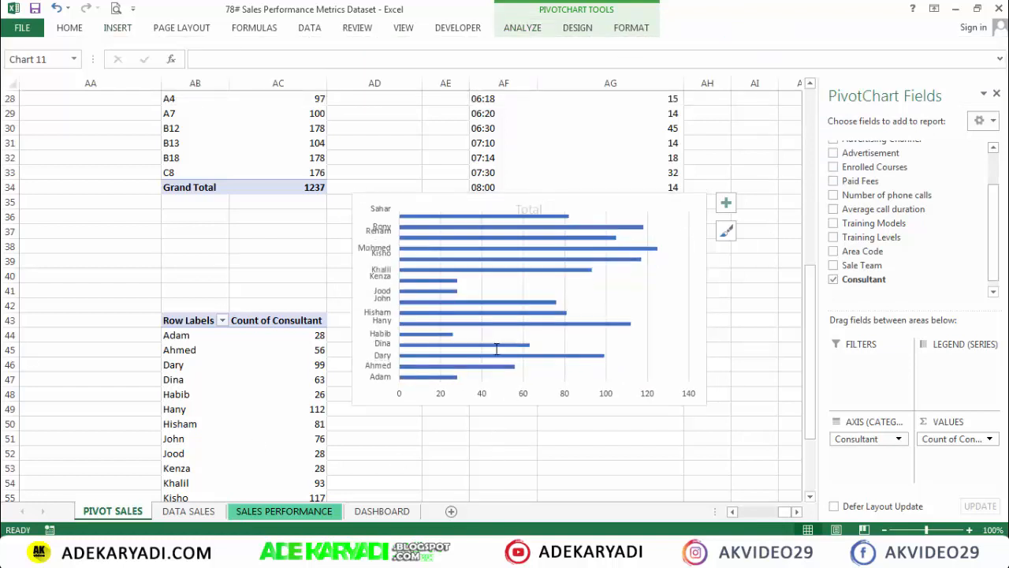
click(309, 349)
scroll(308, 342, up, 1)
click(308, 334)
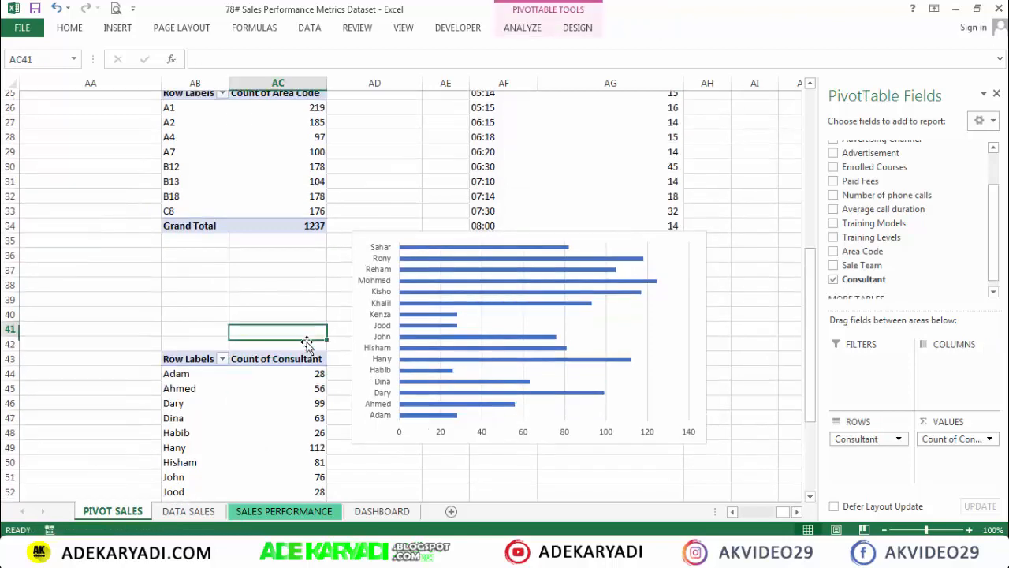
right_click(307, 335)
click(300, 394)
right_click(299, 394)
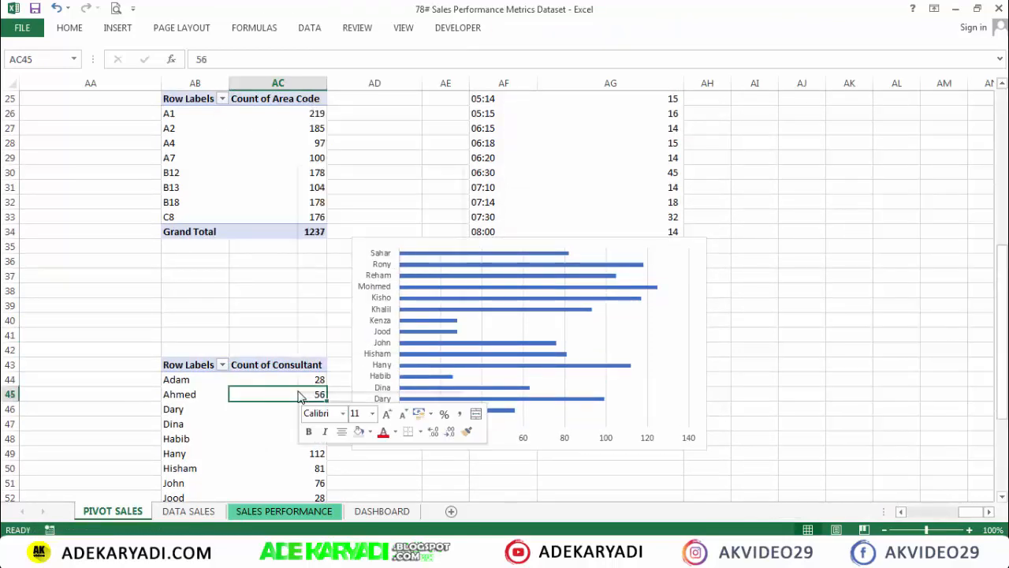
mouse_move(351, 258)
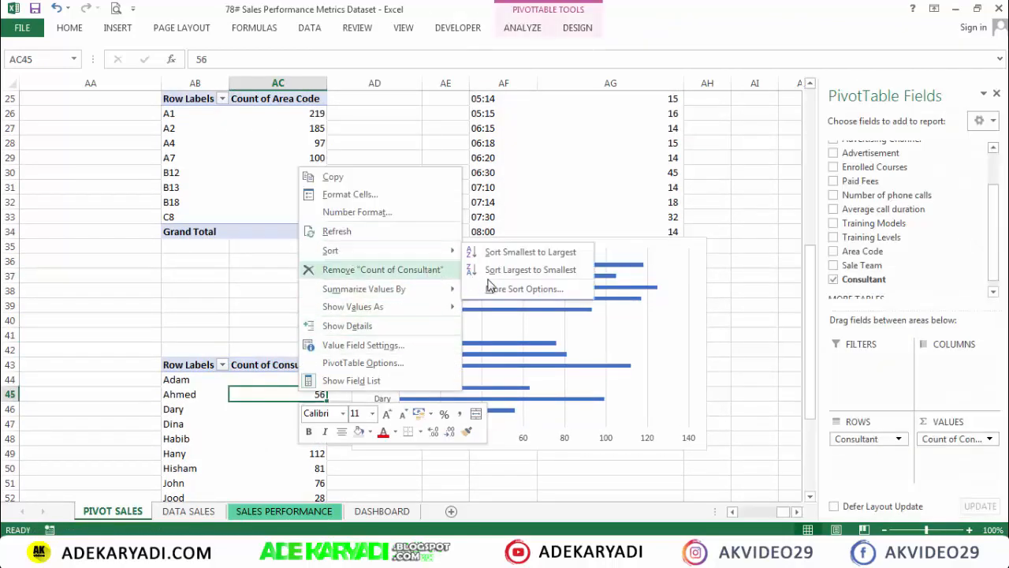
click(511, 250)
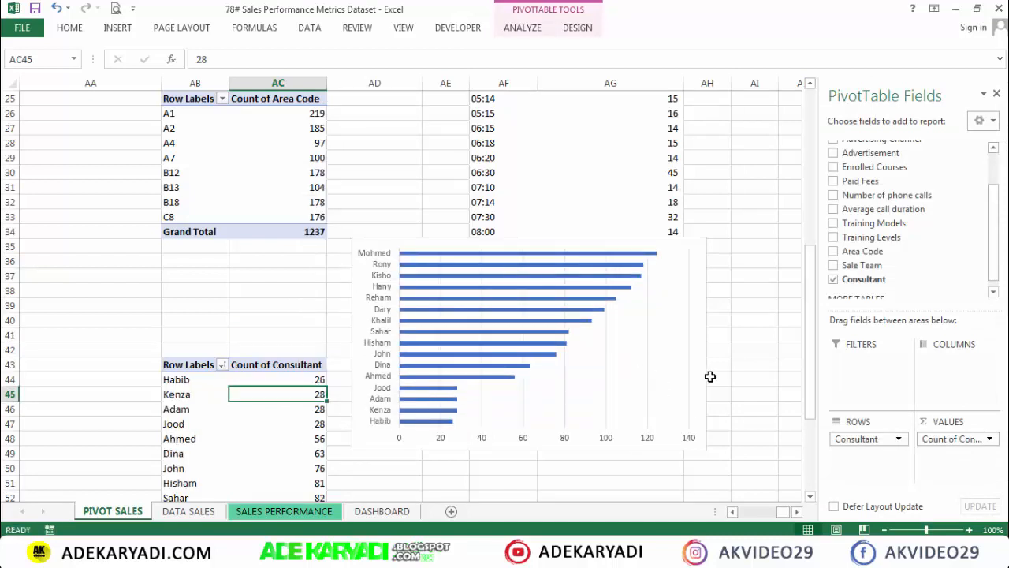
Cut the Consultant chart from the PIVOT SALES sheet, paste it on the DASHBOARD sheet and place it on the Consultant card
click(662, 388)
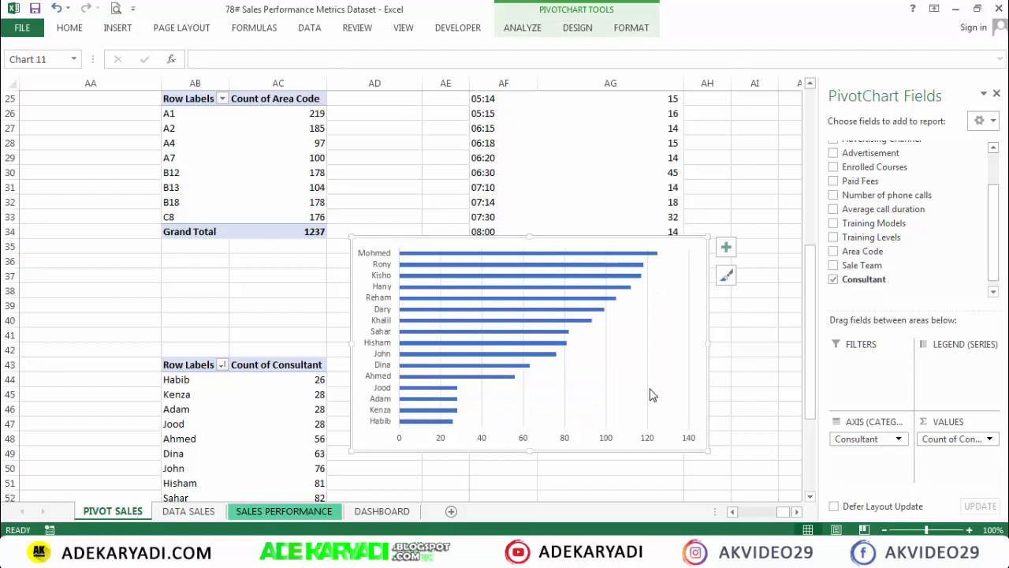
click(644, 395)
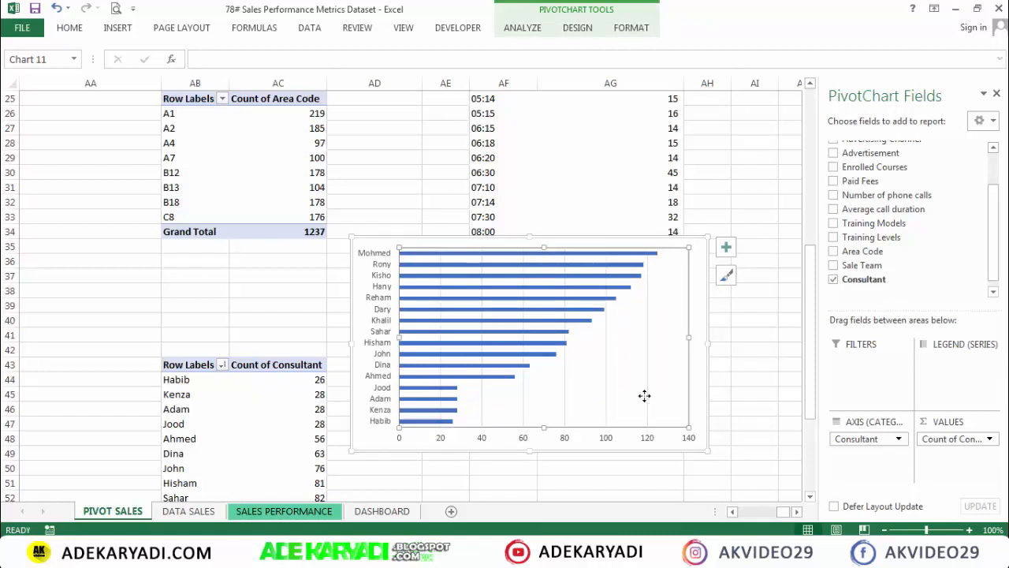
key(Escape)
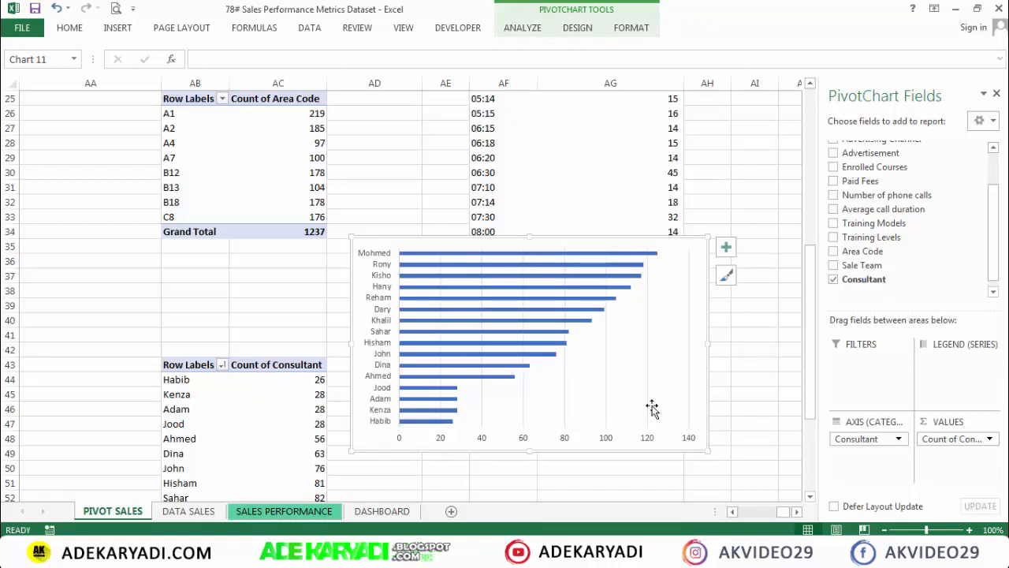
click(652, 407)
key(Escape)
key(ctrl+x)
click(381, 511)
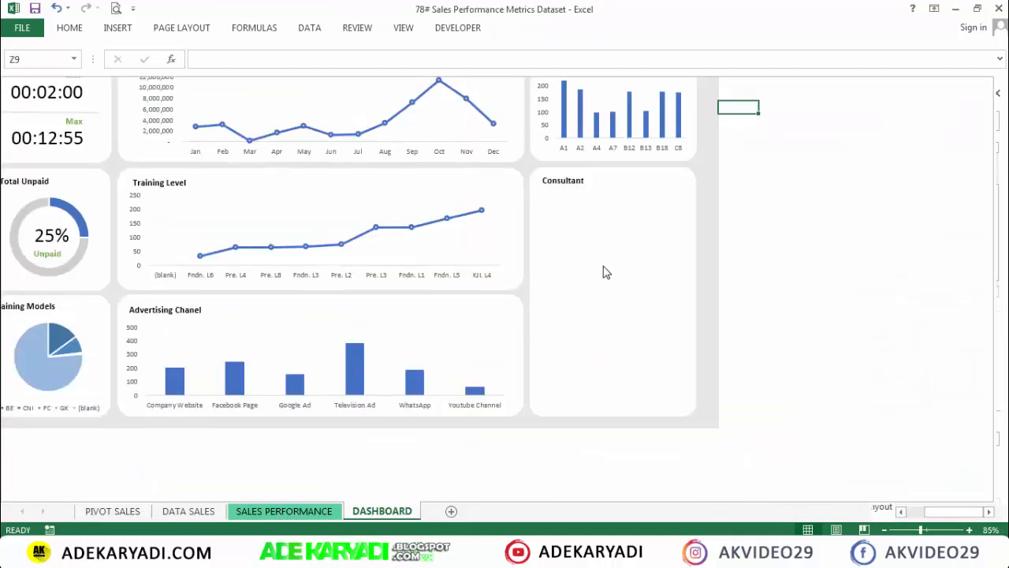
key(ctrl+v)
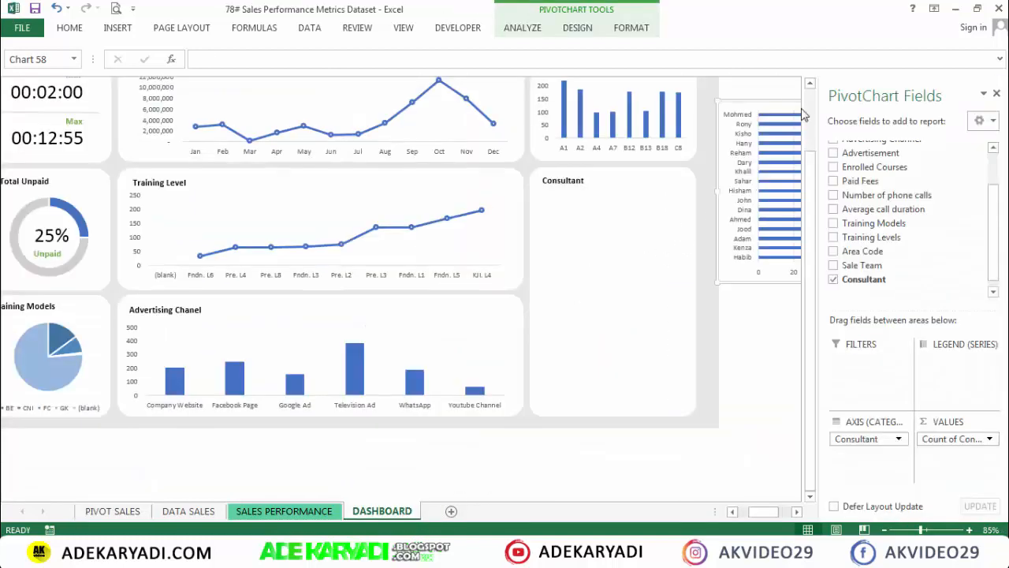
drag(783, 107, 599, 197)
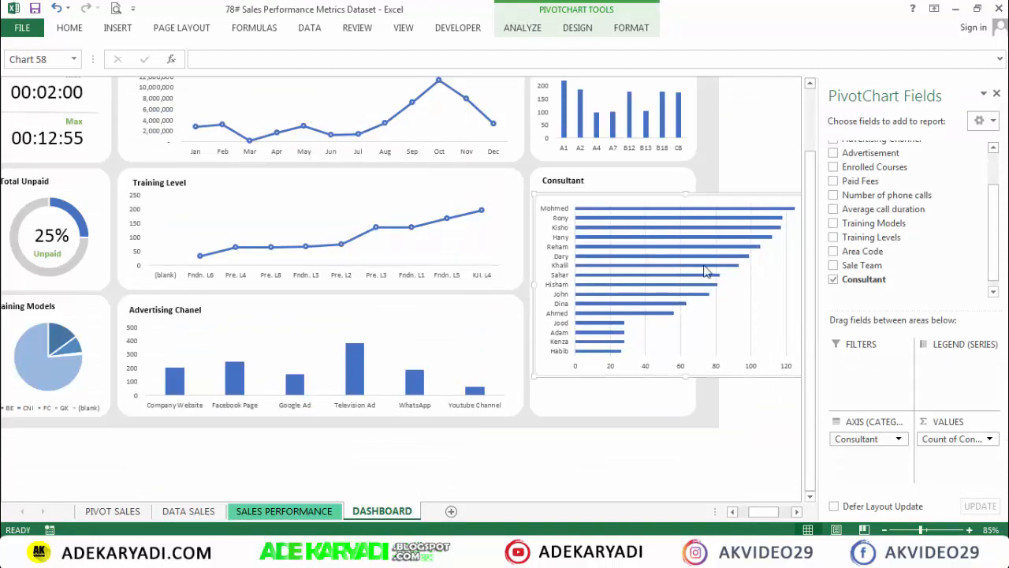
Close the field list and resize the Consultant chart to the width and height of its card
click(997, 94)
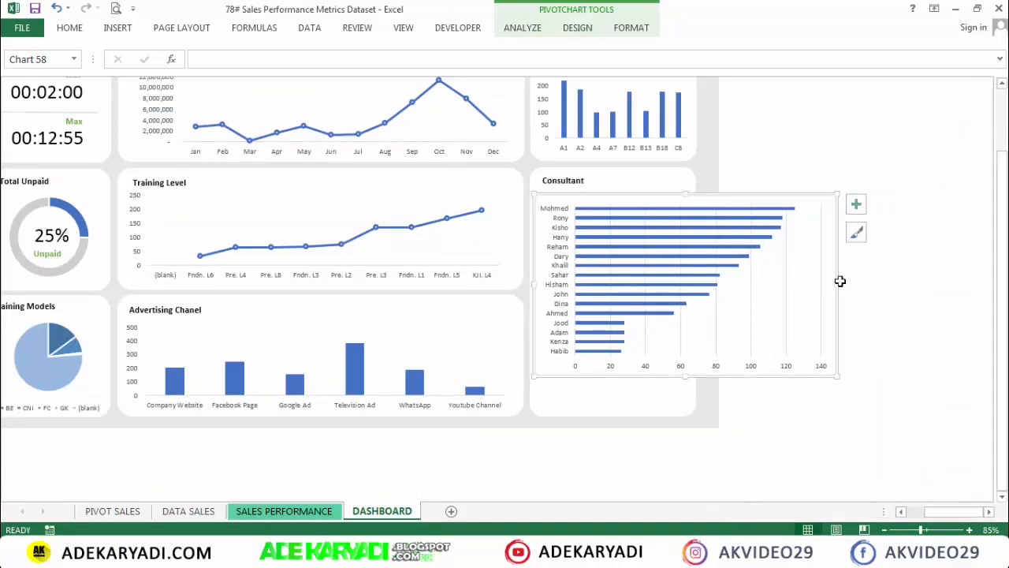
drag(838, 287, 692, 315)
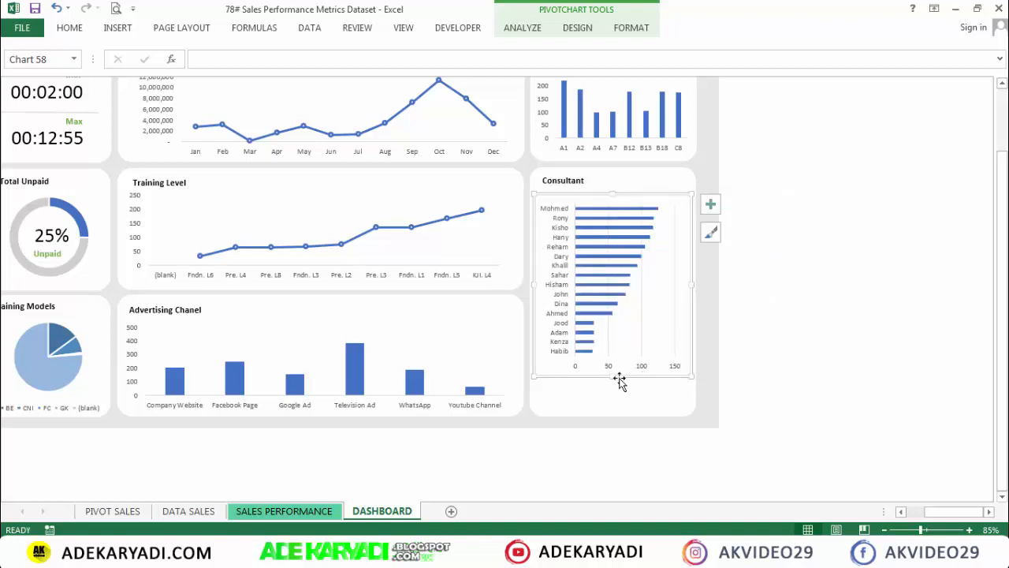
drag(610, 377, 608, 409)
Delete the Consultant chart's horizontal value axis and vertical gridlines, and stretch the chart slightly taller within its card
click(616, 403)
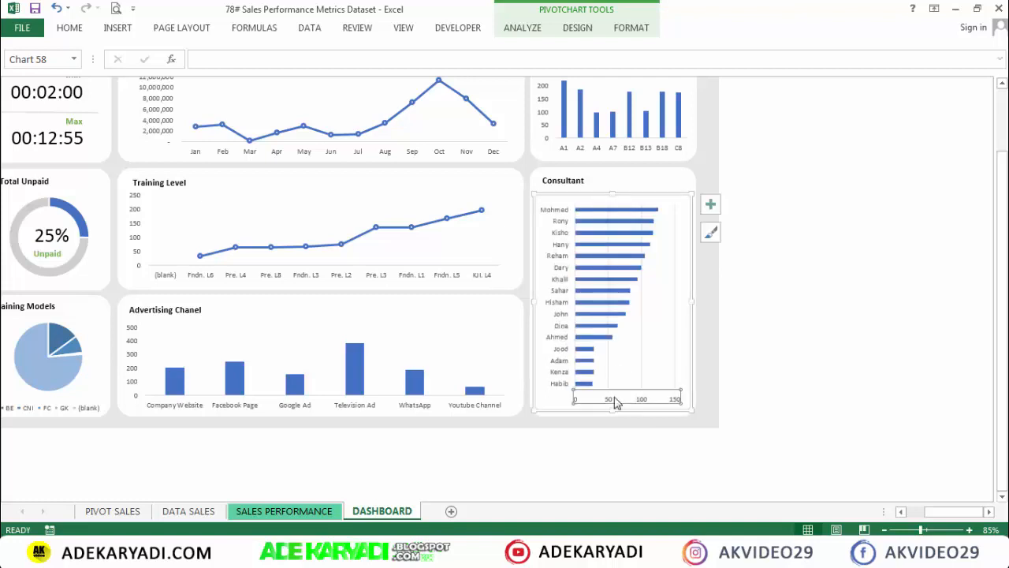
key(Delete)
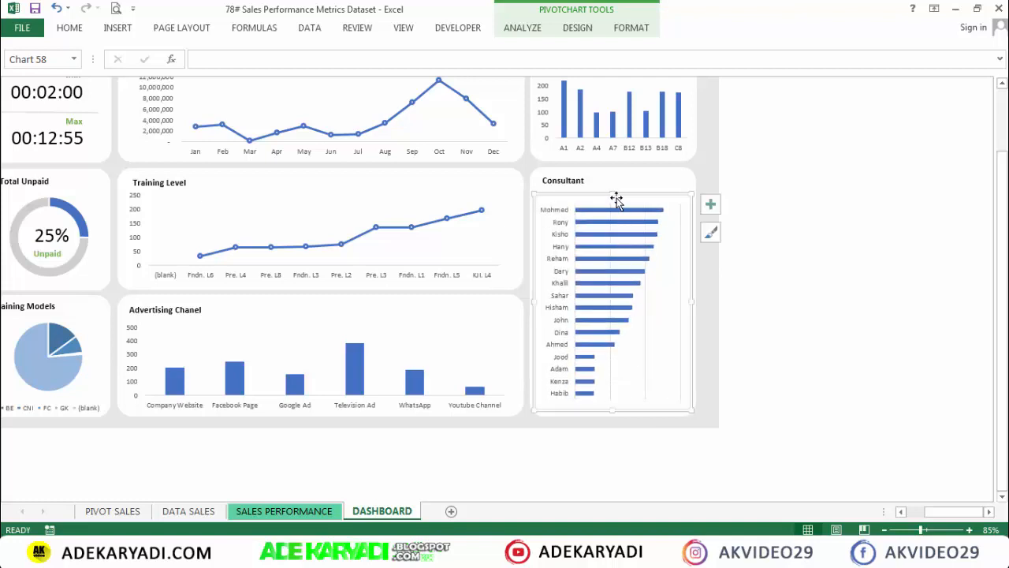
drag(614, 193, 614, 185)
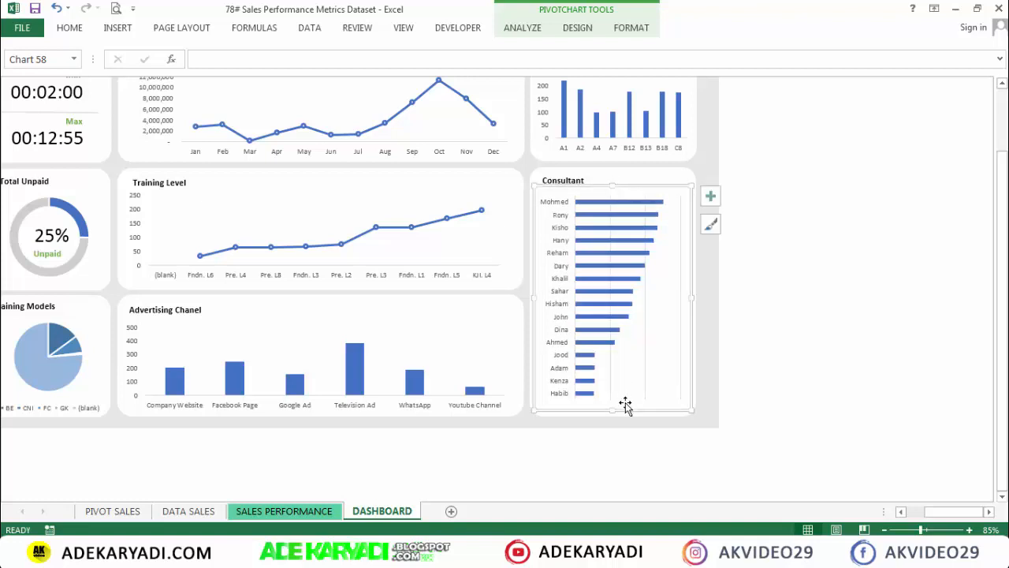
drag(613, 407, 615, 415)
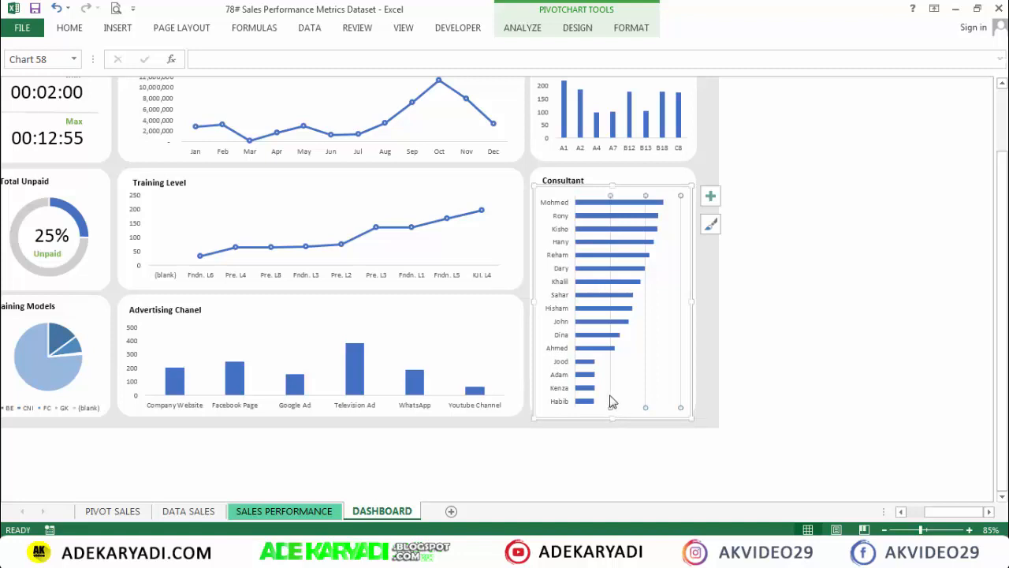
click(826, 359)
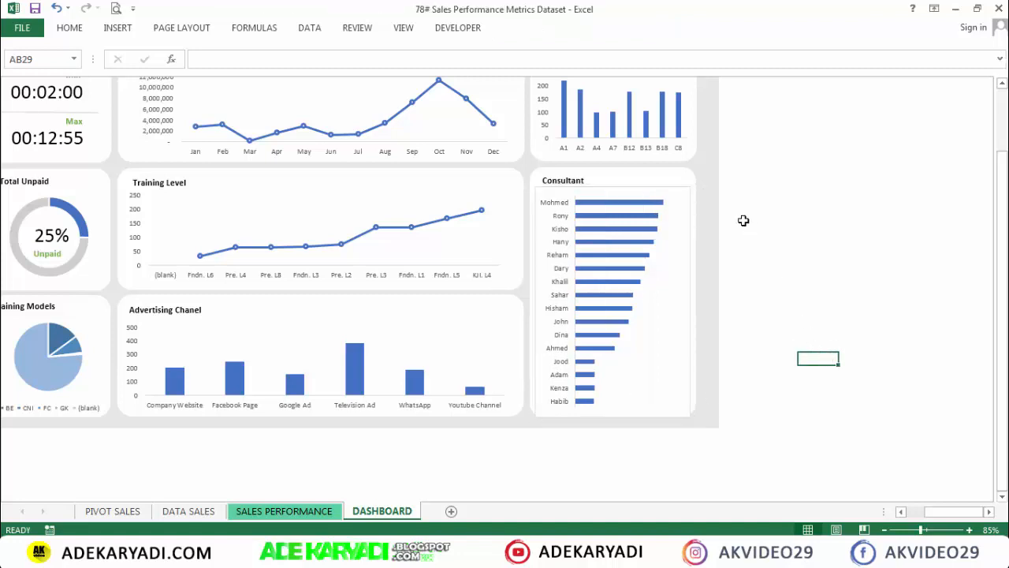
Remove the fill and outline from the Consultant chart area
click(690, 209)
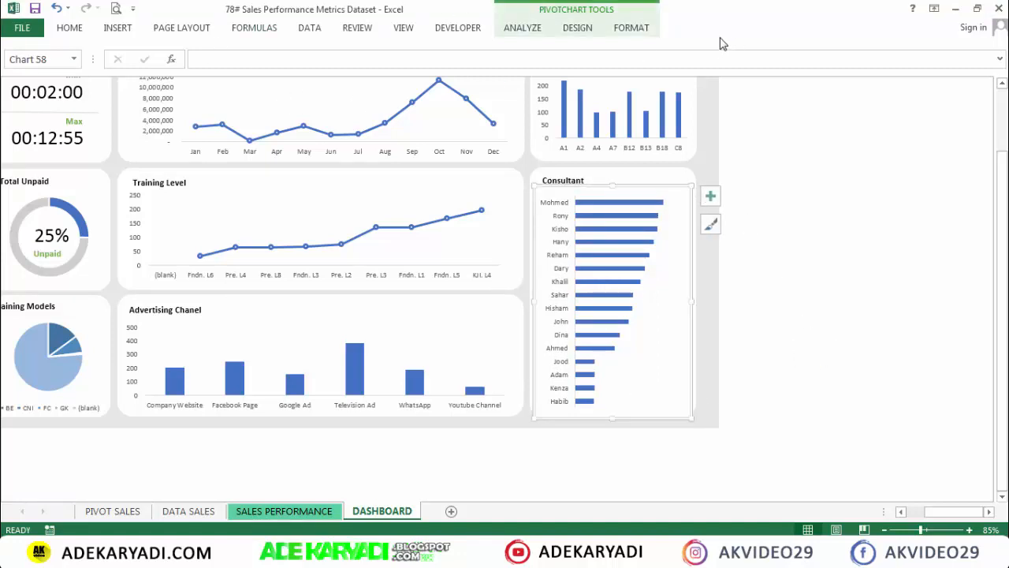
click(631, 32)
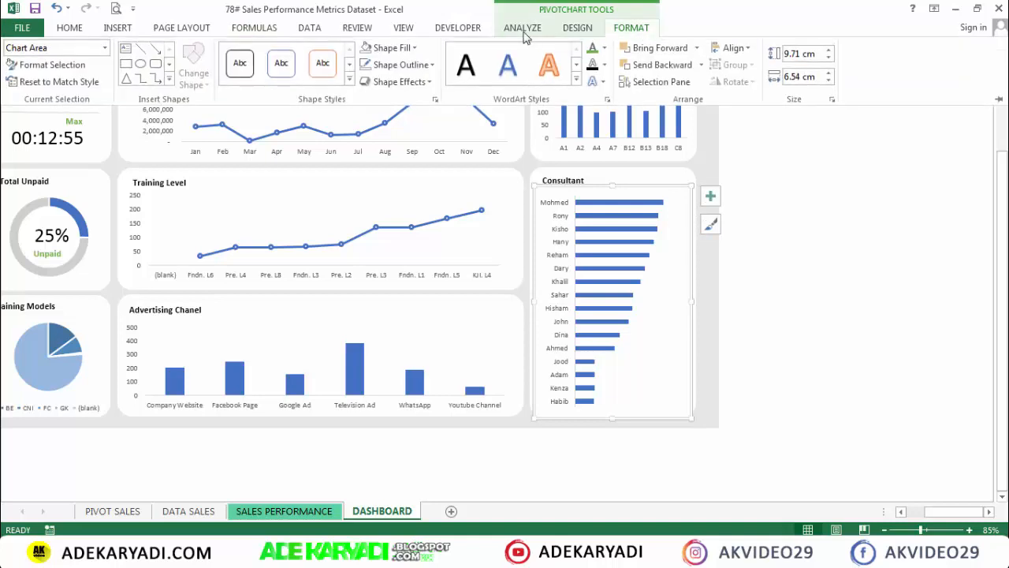
click(414, 49)
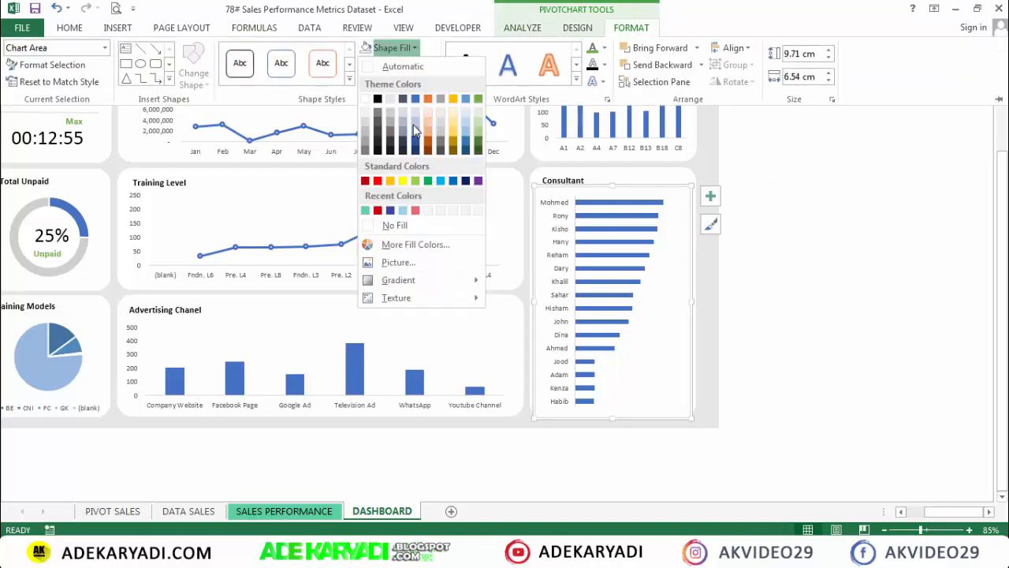
click(396, 226)
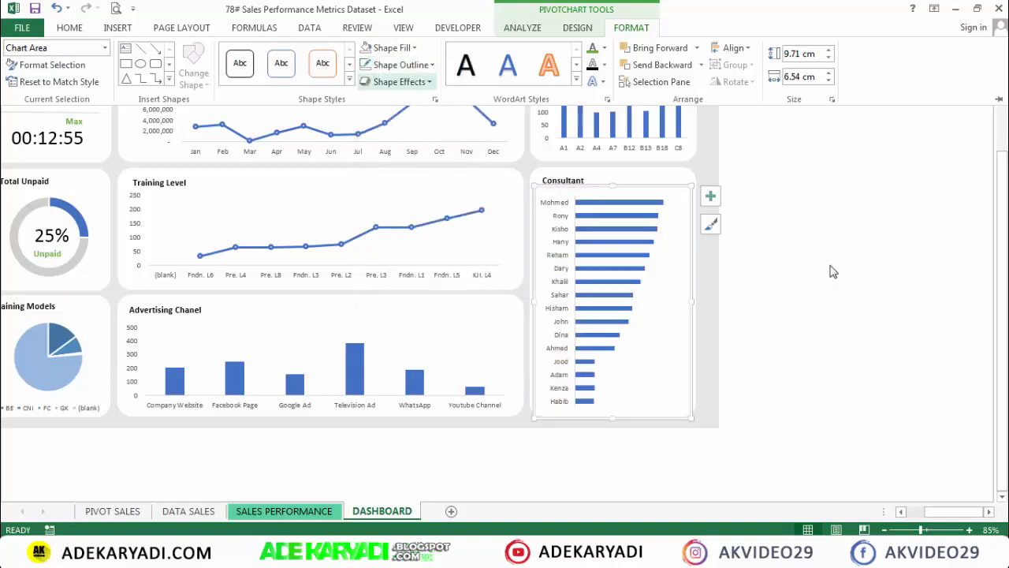
click(871, 270)
click(868, 264)
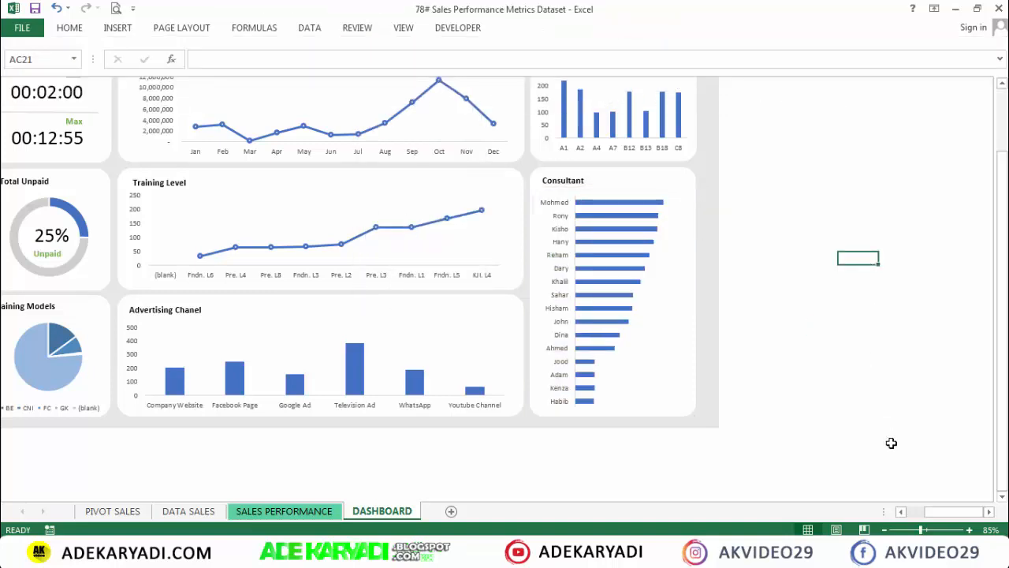
Test the Month slicer on the full dashboard with Jan, Apr, Jul, Oct and Jun, and clear its filter
drag(938, 512, 884, 518)
scroll(866, 339, up, 2)
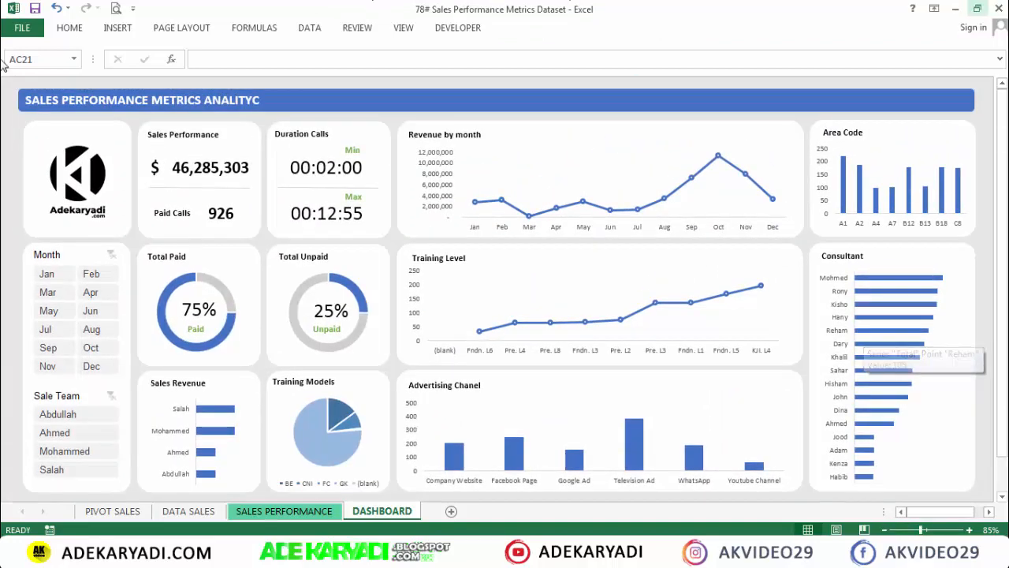
click(45, 274)
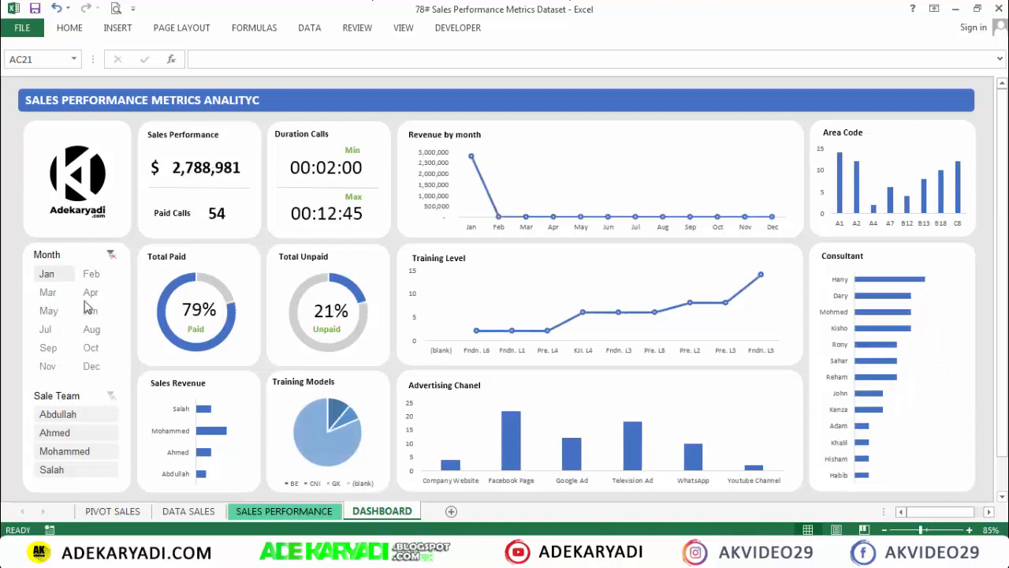
click(92, 295)
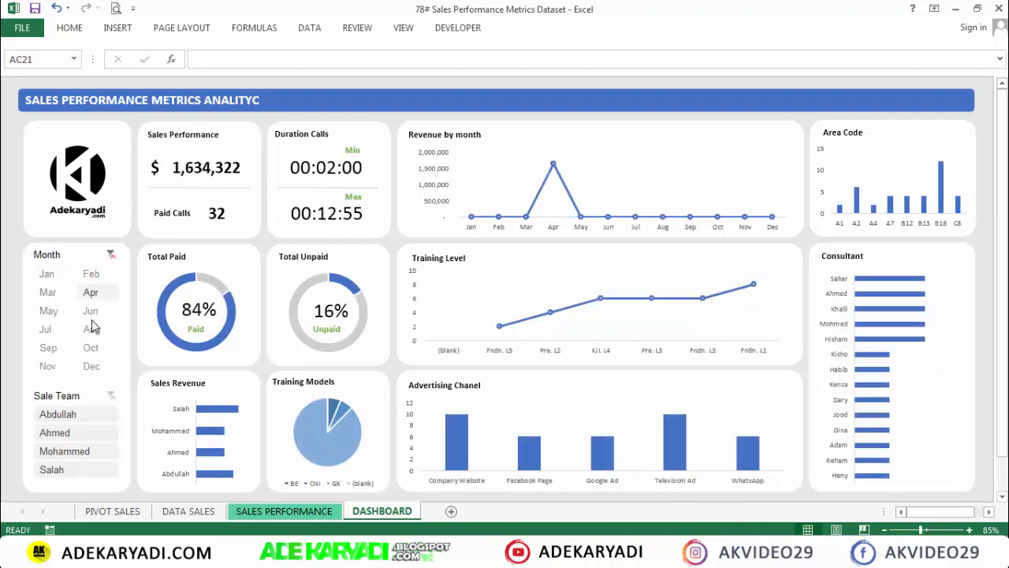
click(61, 335)
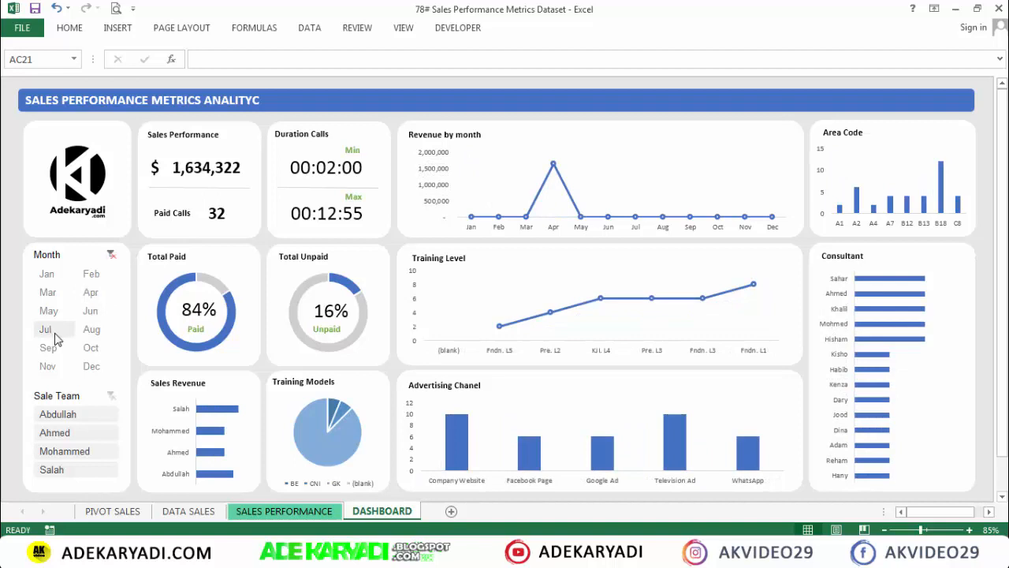
click(54, 350)
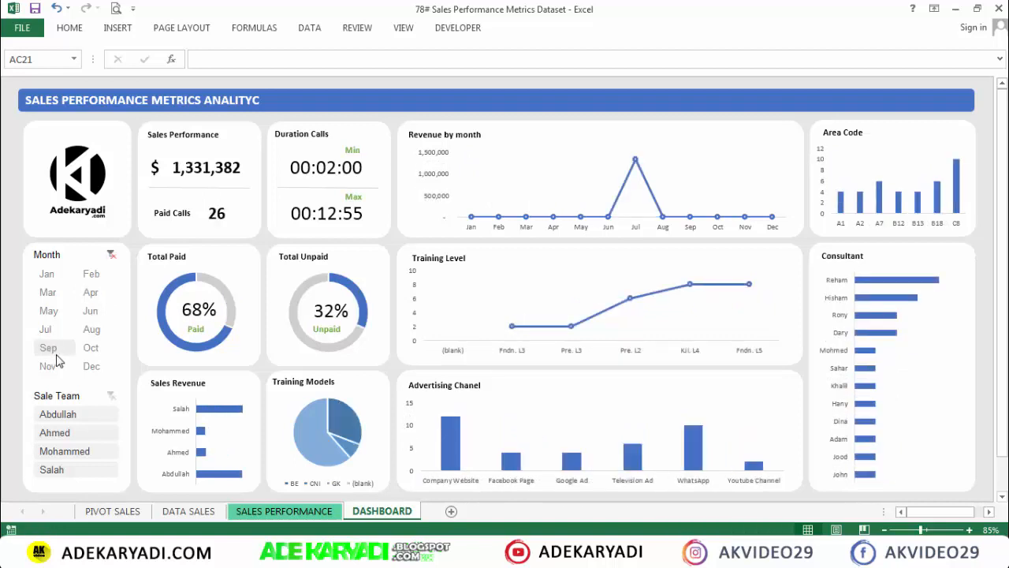
click(92, 332)
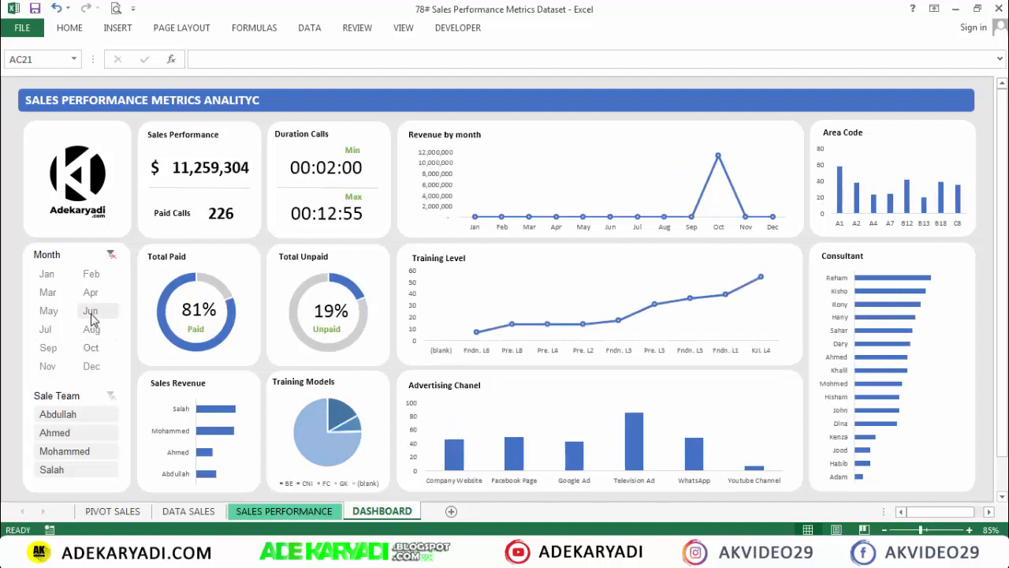
click(113, 255)
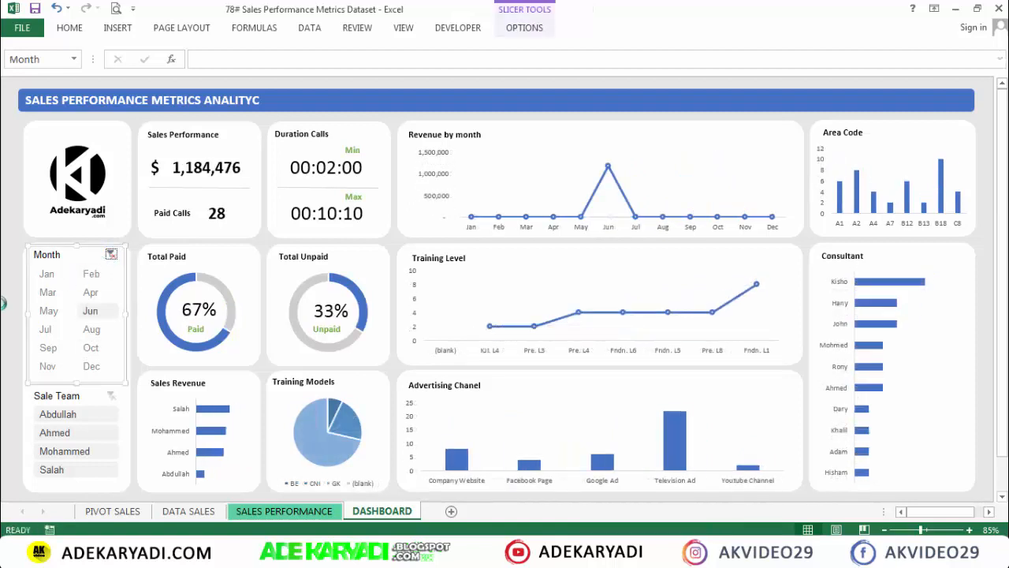
click(4, 306)
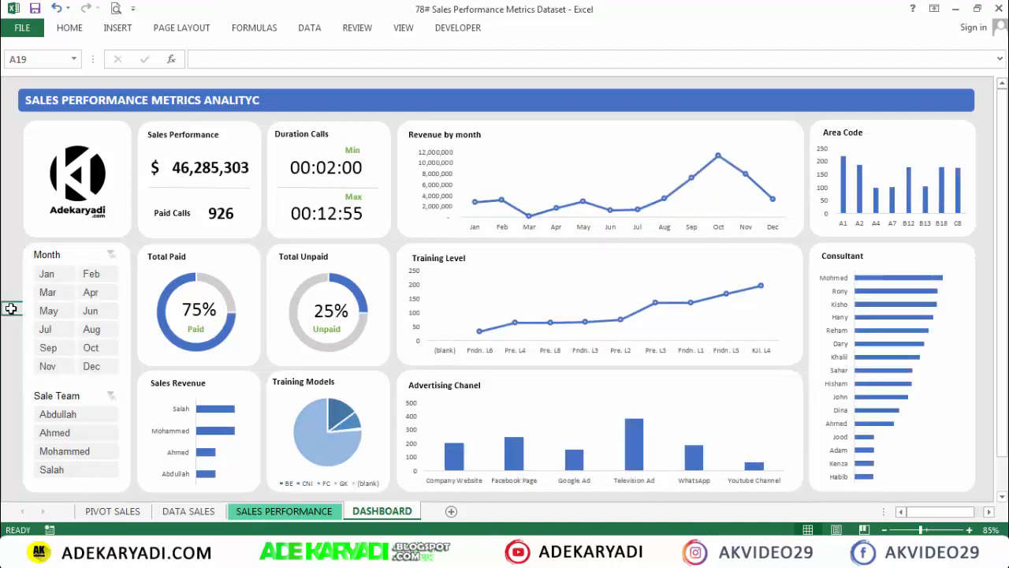
Test the Sale Team slicer on the dashboard by filtering to several salespeople one at a time, and clear its filter
click(76, 418)
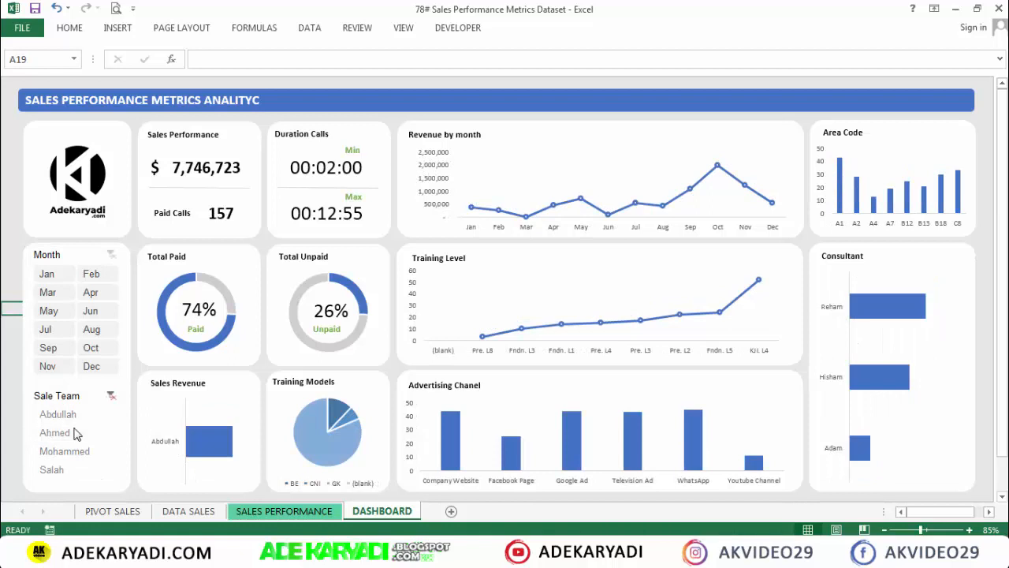
click(79, 450)
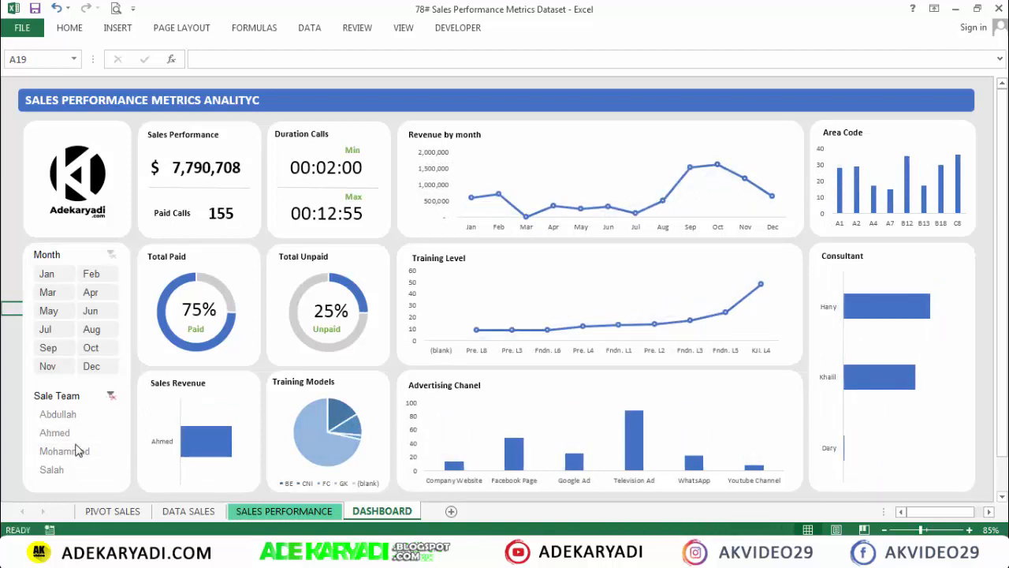
click(76, 470)
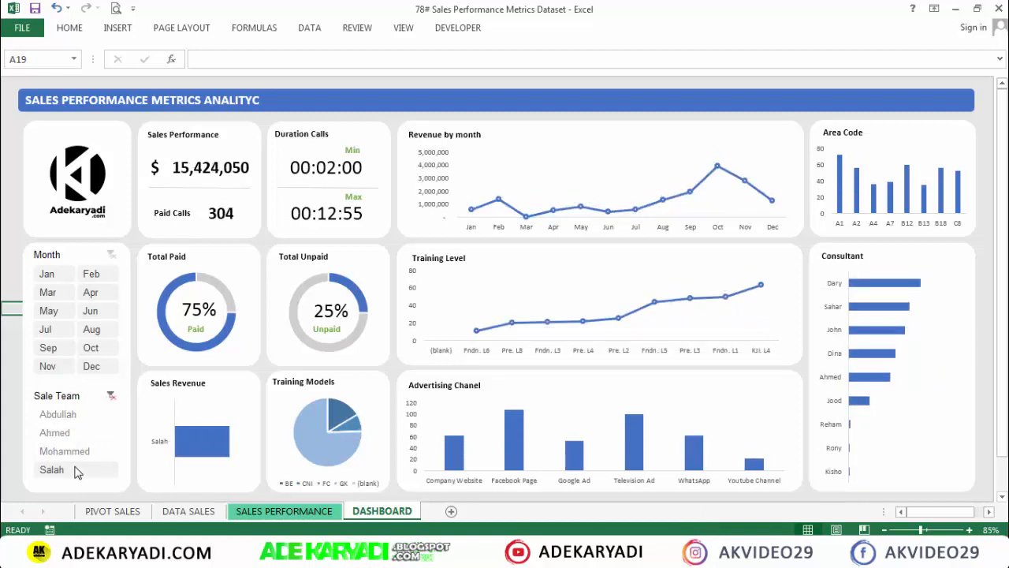
click(84, 415)
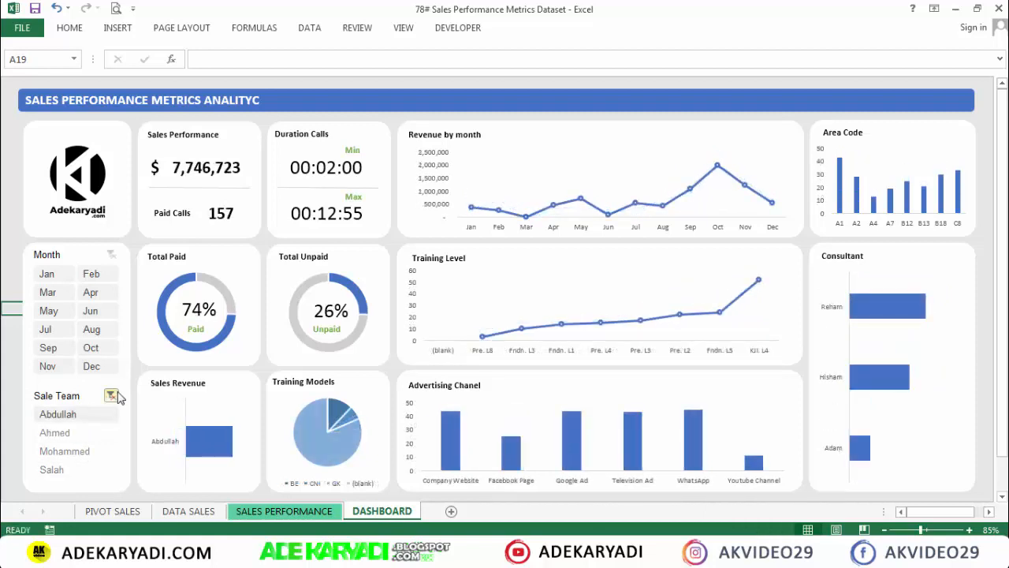
click(113, 397)
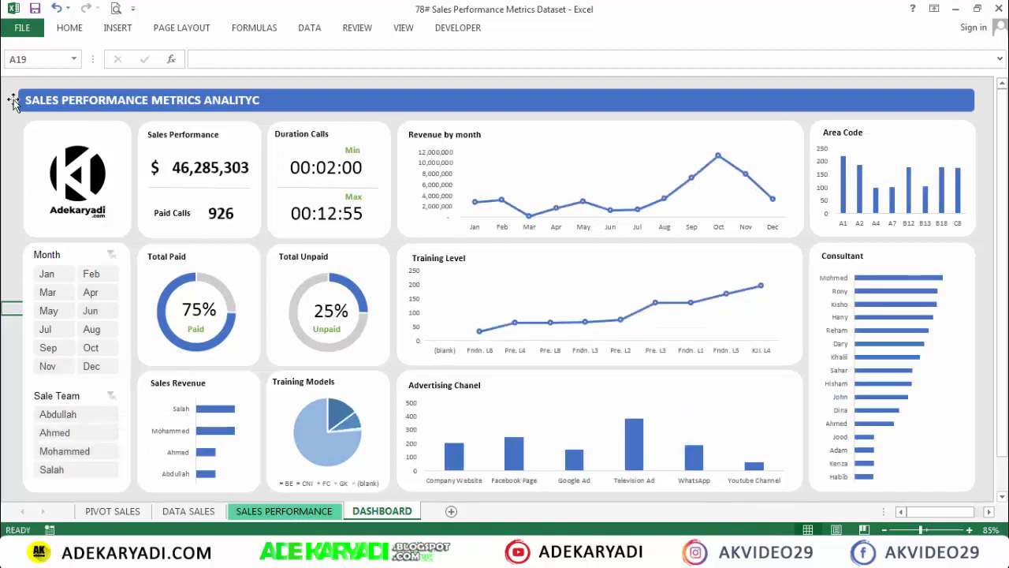
Set the print area to the cell range from A1 that covers the whole dashboard
mouse_move(9, 89)
mouse_down()
mouse_move(386, 122)
mouse_move(883, 252)
mouse_move(987, 500)
mouse_move(882, 509)
mouse_move(876, 460)
mouse_move(908, 448)
mouse_up()
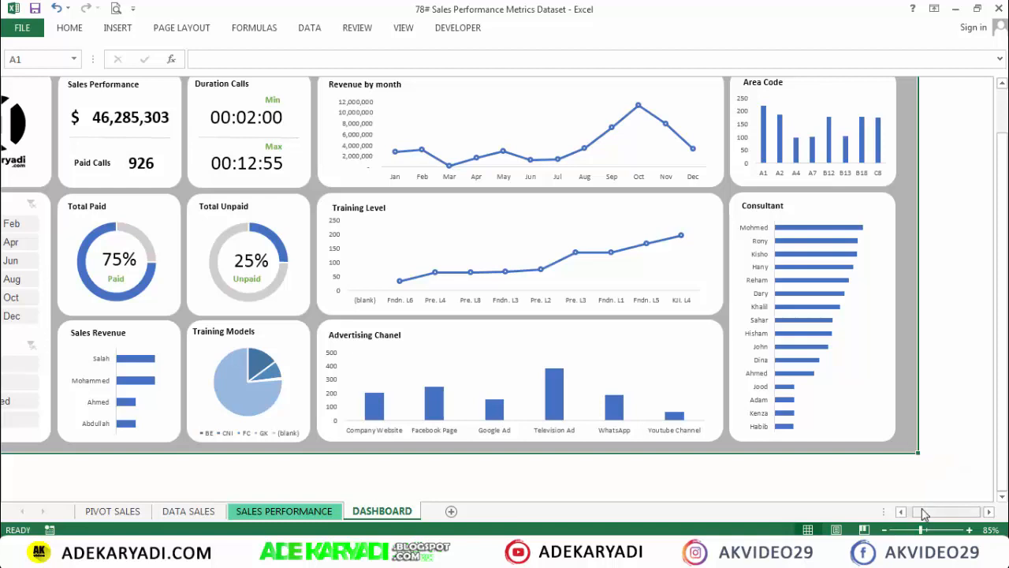
drag(921, 510, 906, 508)
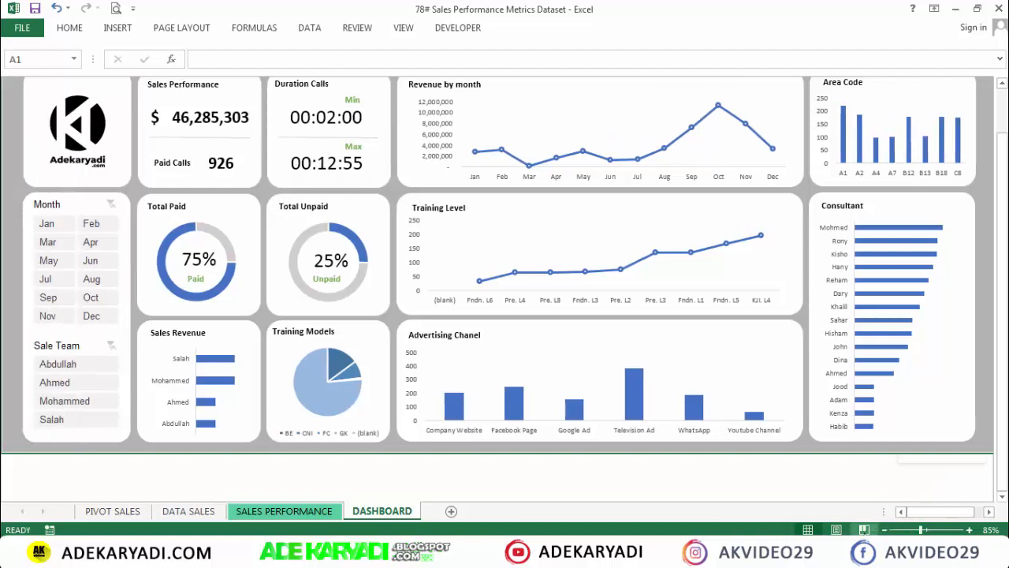
click(184, 32)
click(225, 80)
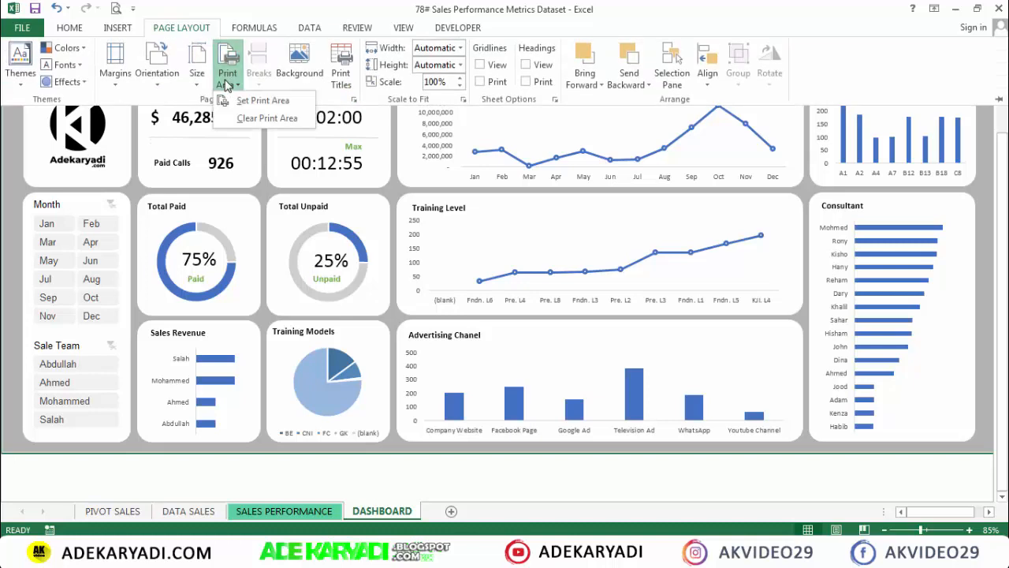
click(228, 100)
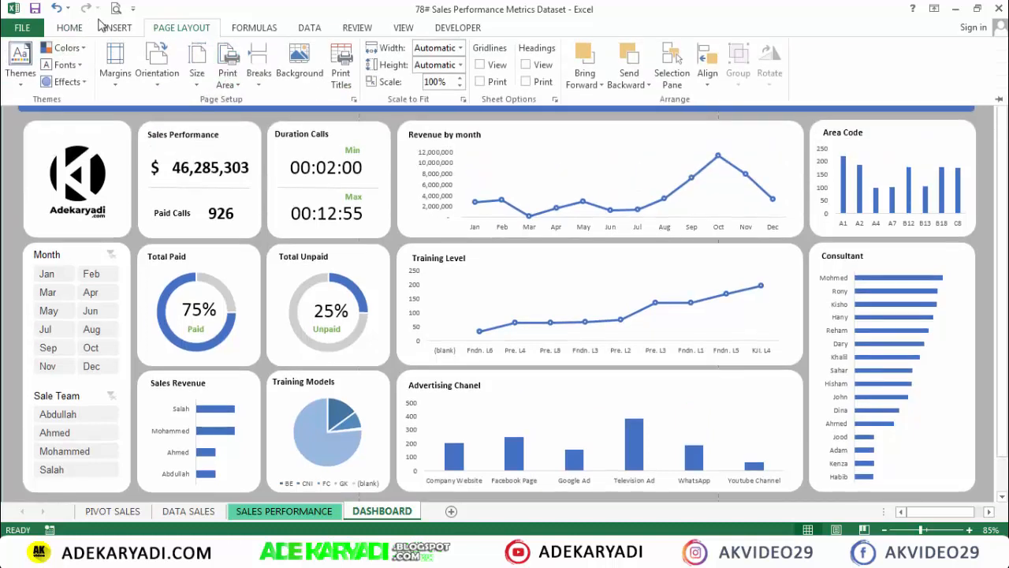
Open the dashboard's print preview and set the page to Landscape Orientation
click(118, 10)
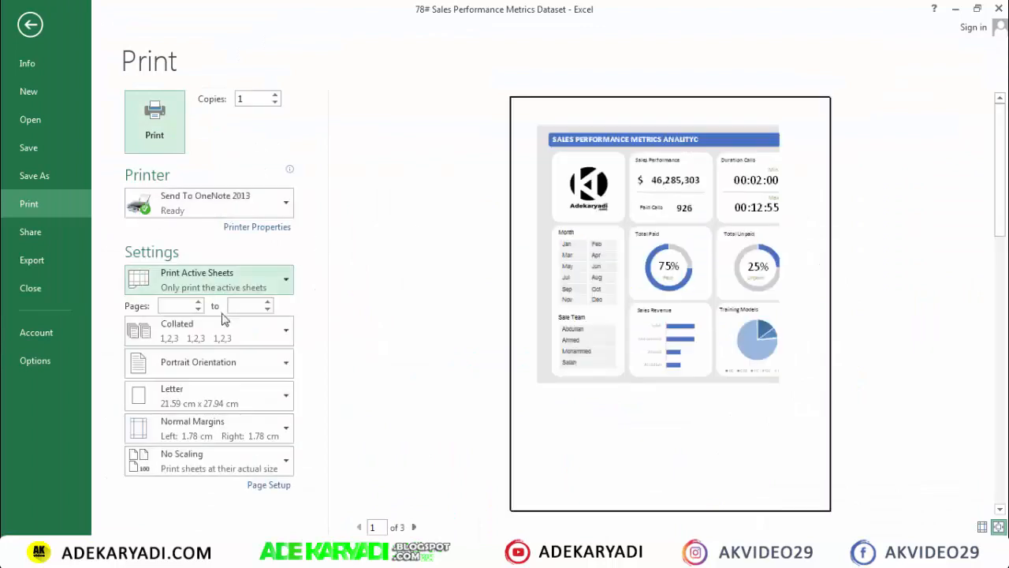
click(220, 361)
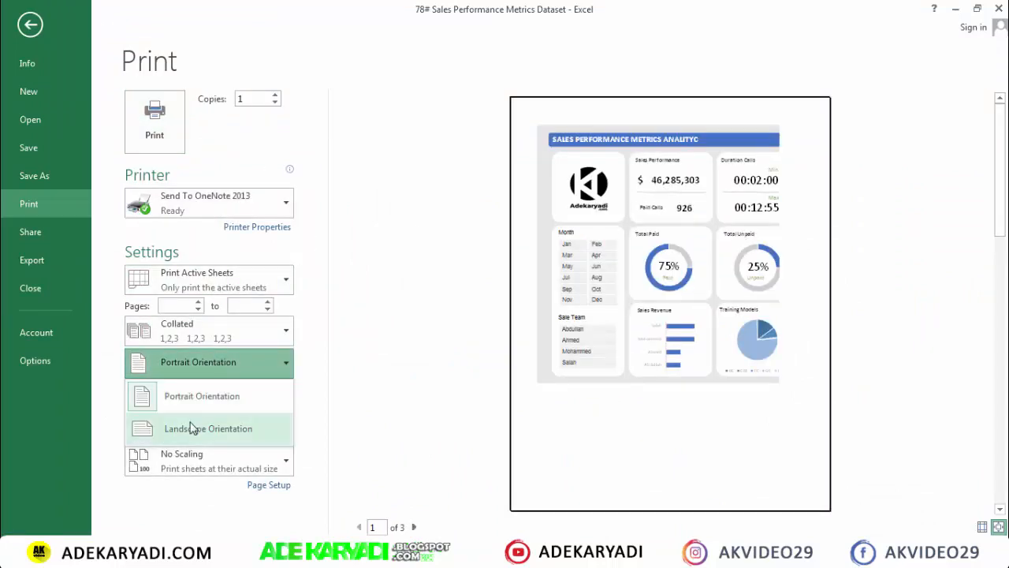
click(193, 426)
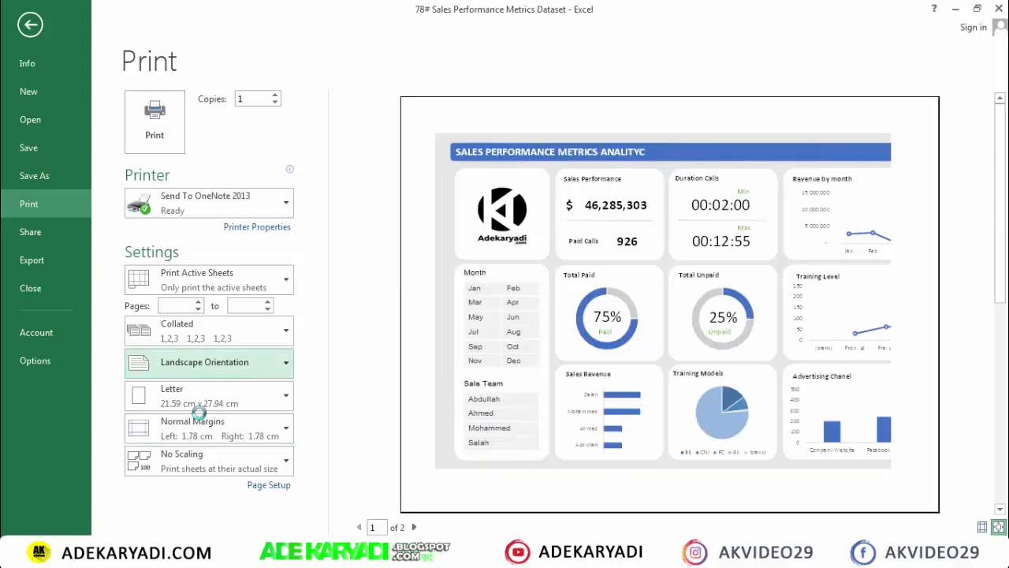
Scale the printout to fit 1 page wide by 1 tall, and select Nitro PDF Creator (Pro 11) as the printer
click(291, 486)
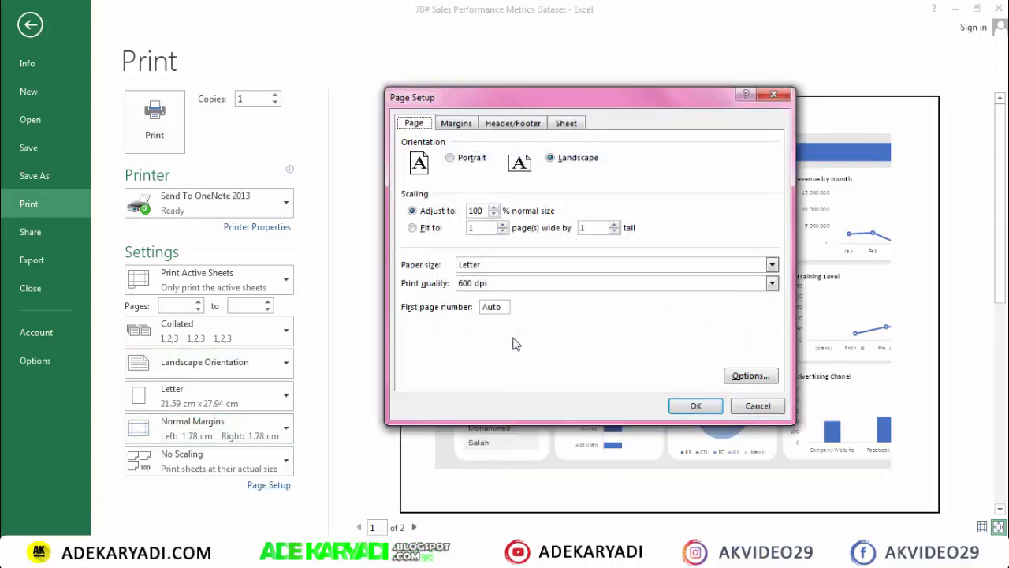
click(434, 230)
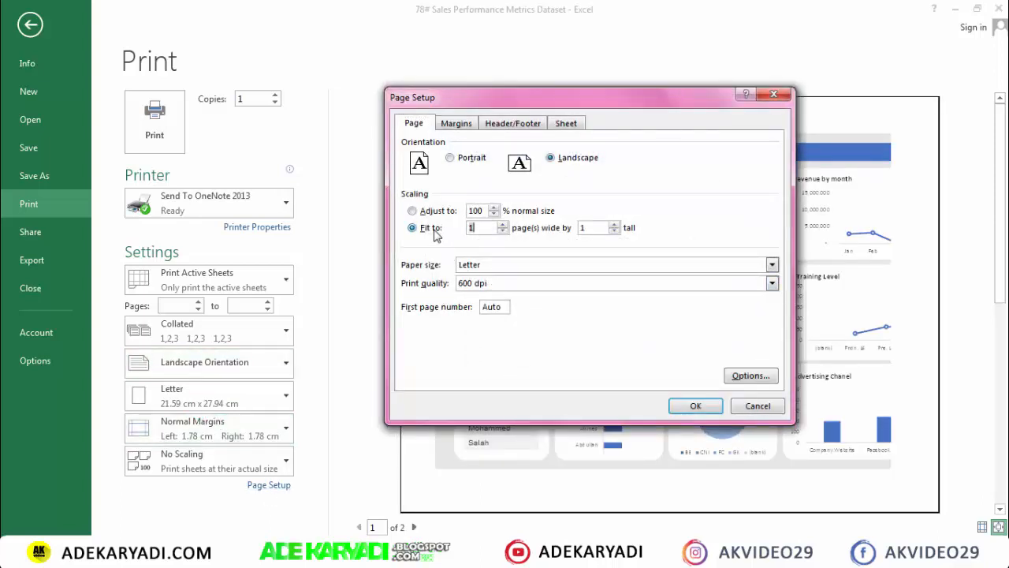
click(696, 405)
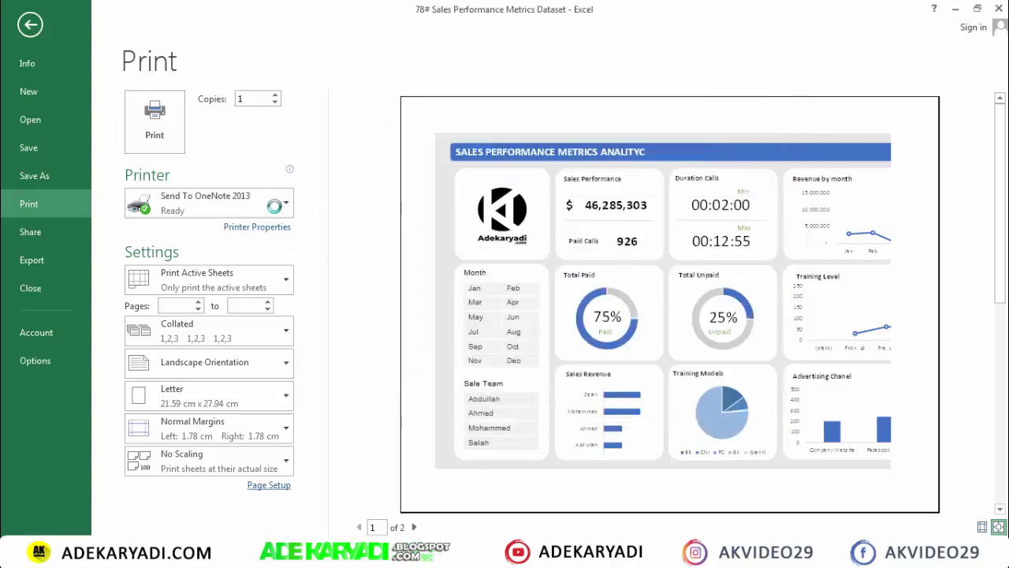
click(274, 206)
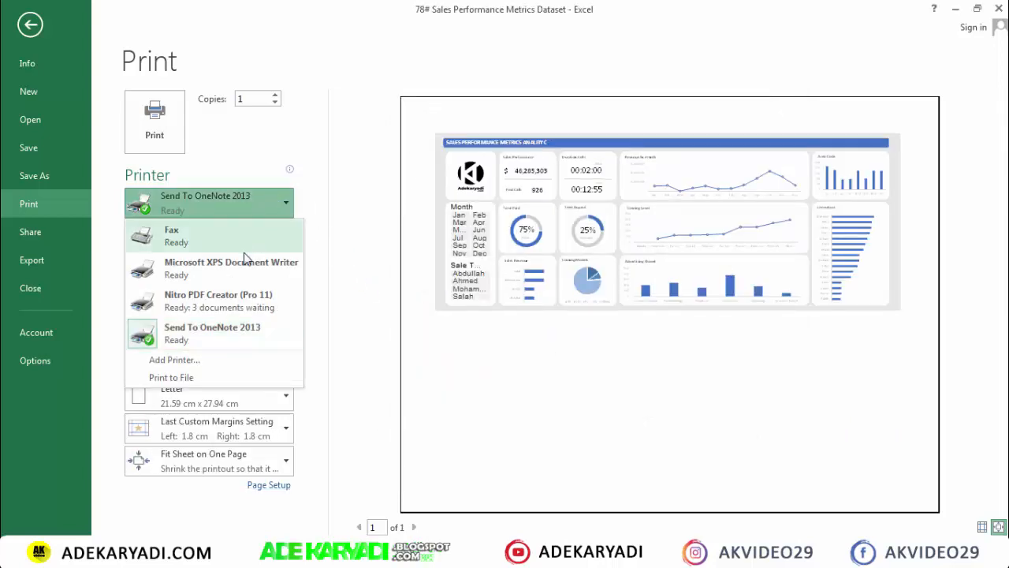
click(227, 294)
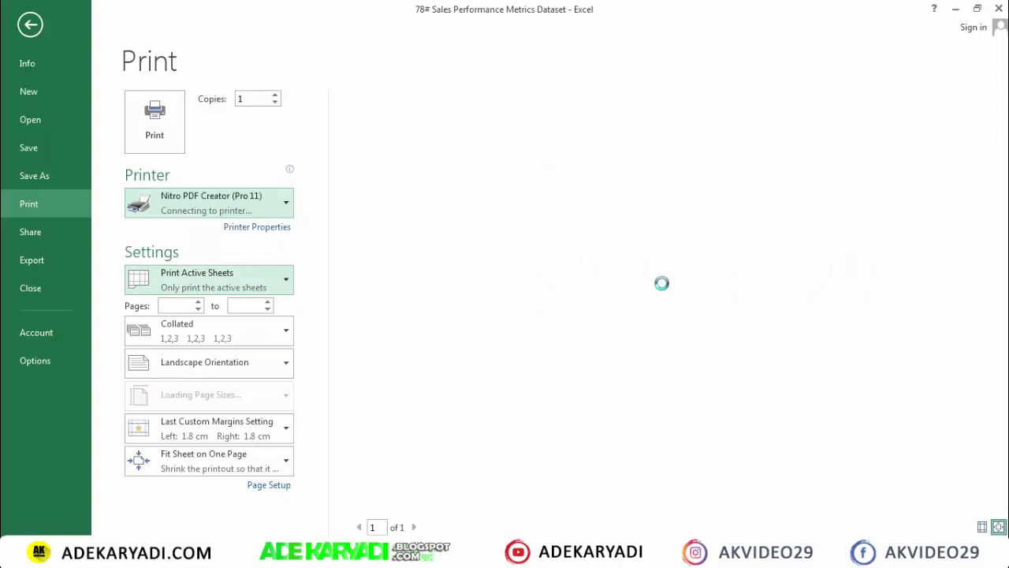